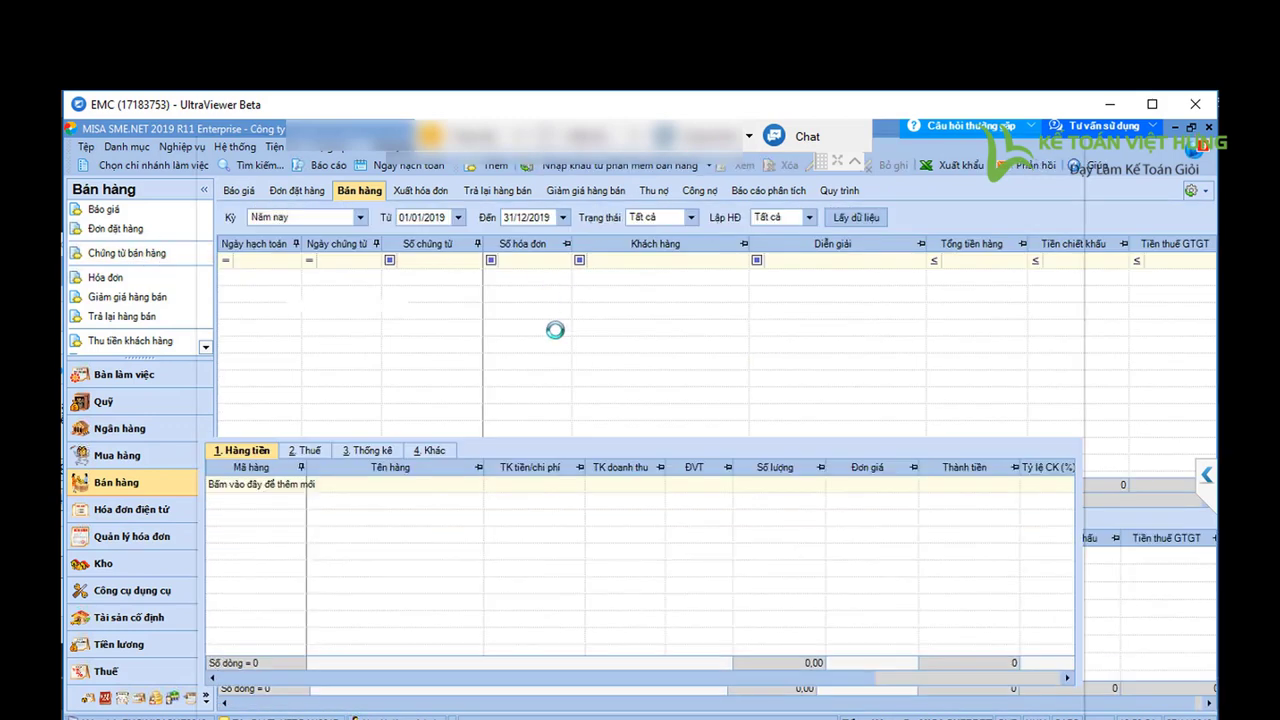
click(582, 216)
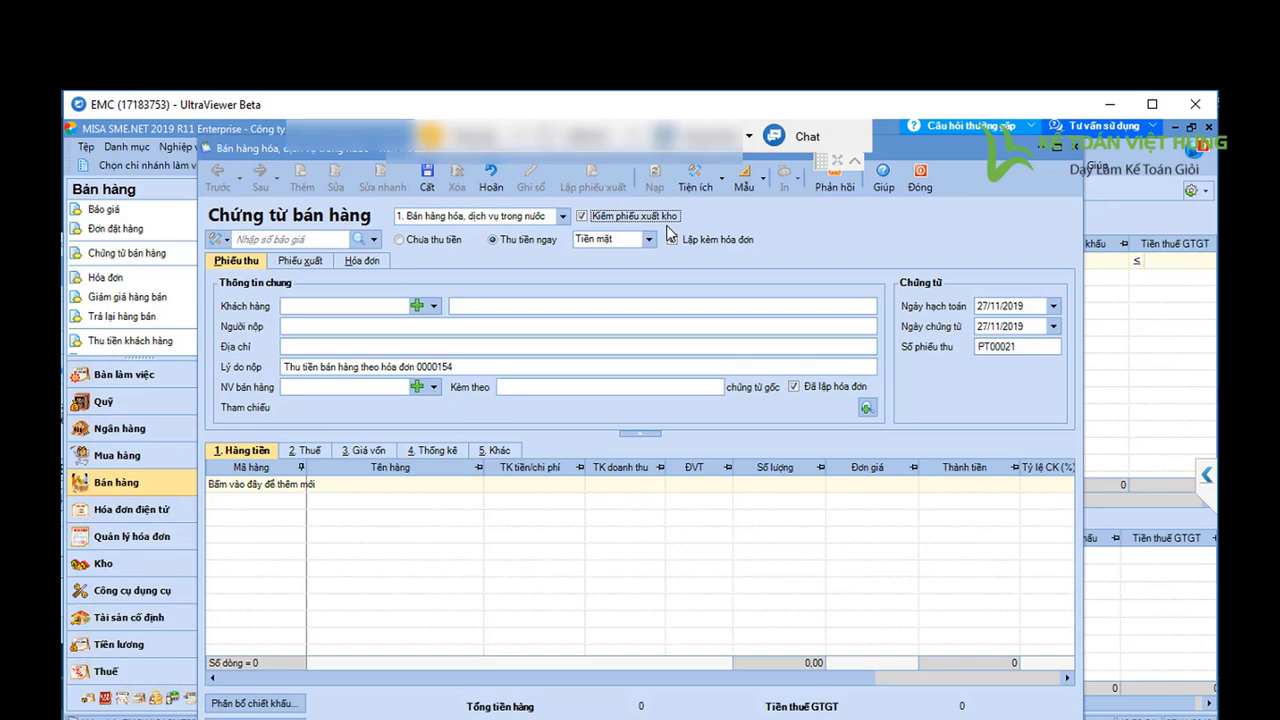
click(671, 238)
click(434, 306)
click(400, 356)
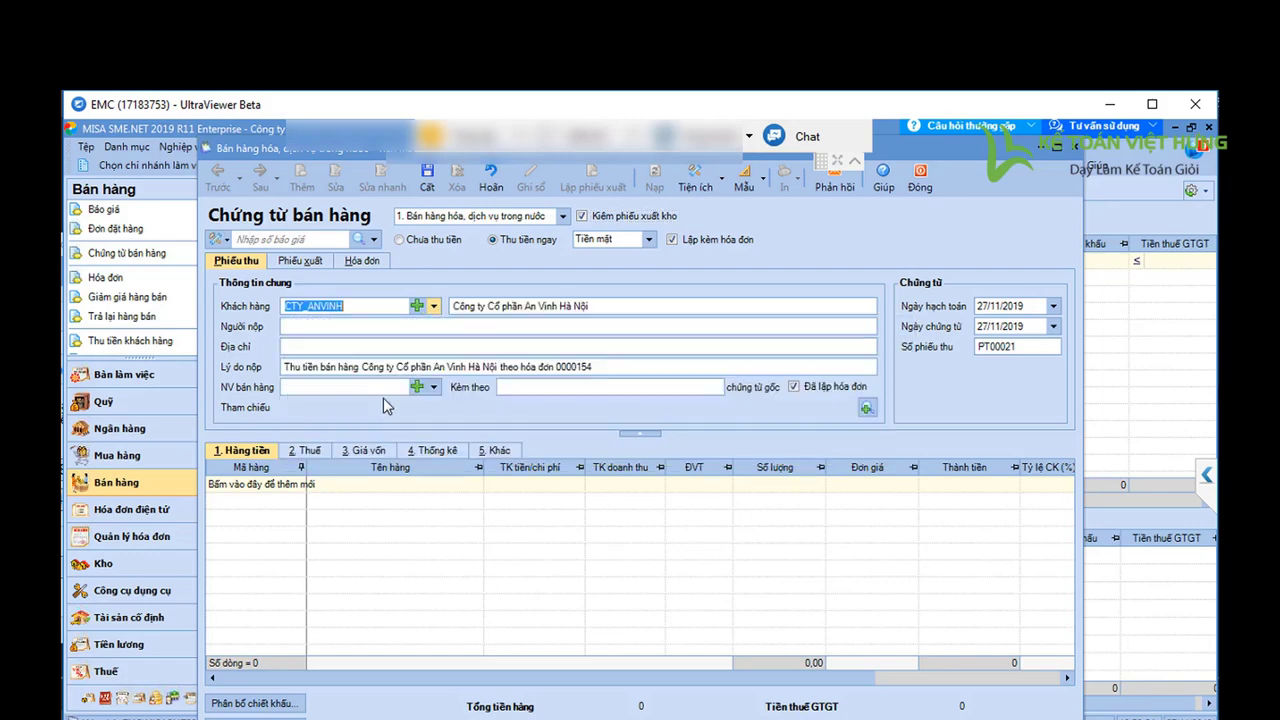
click(300, 485)
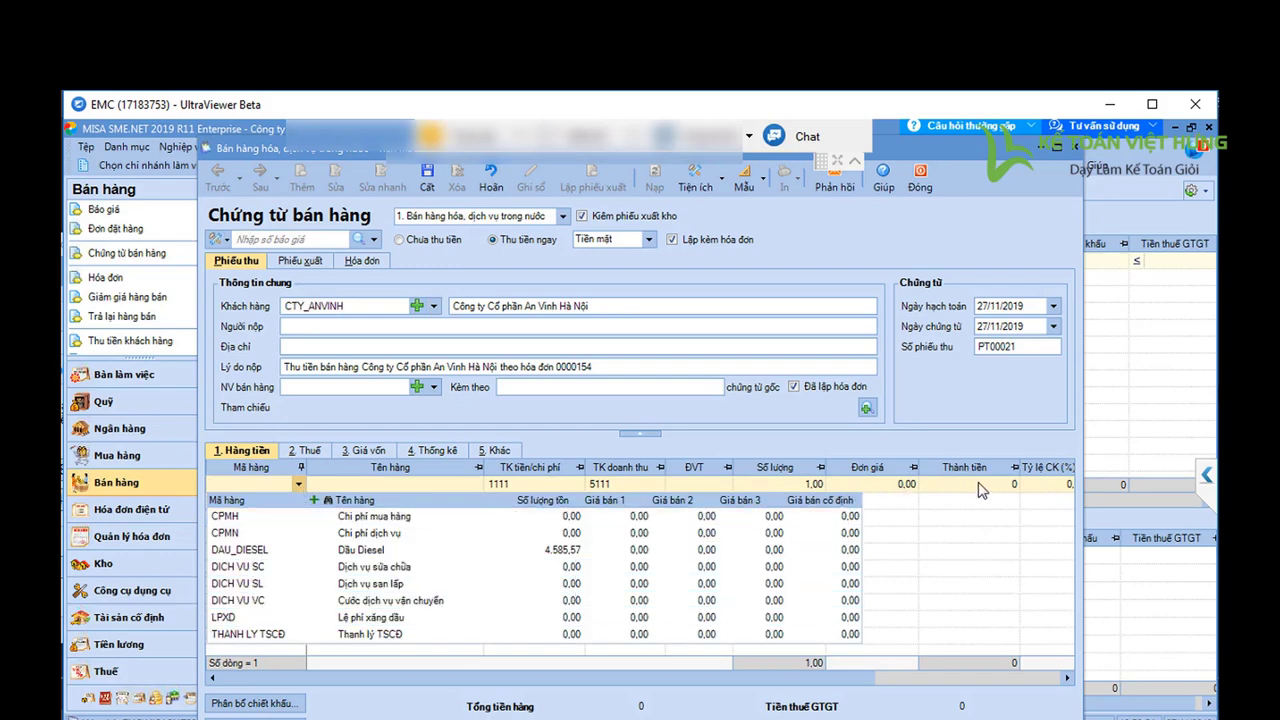
click(346, 449)
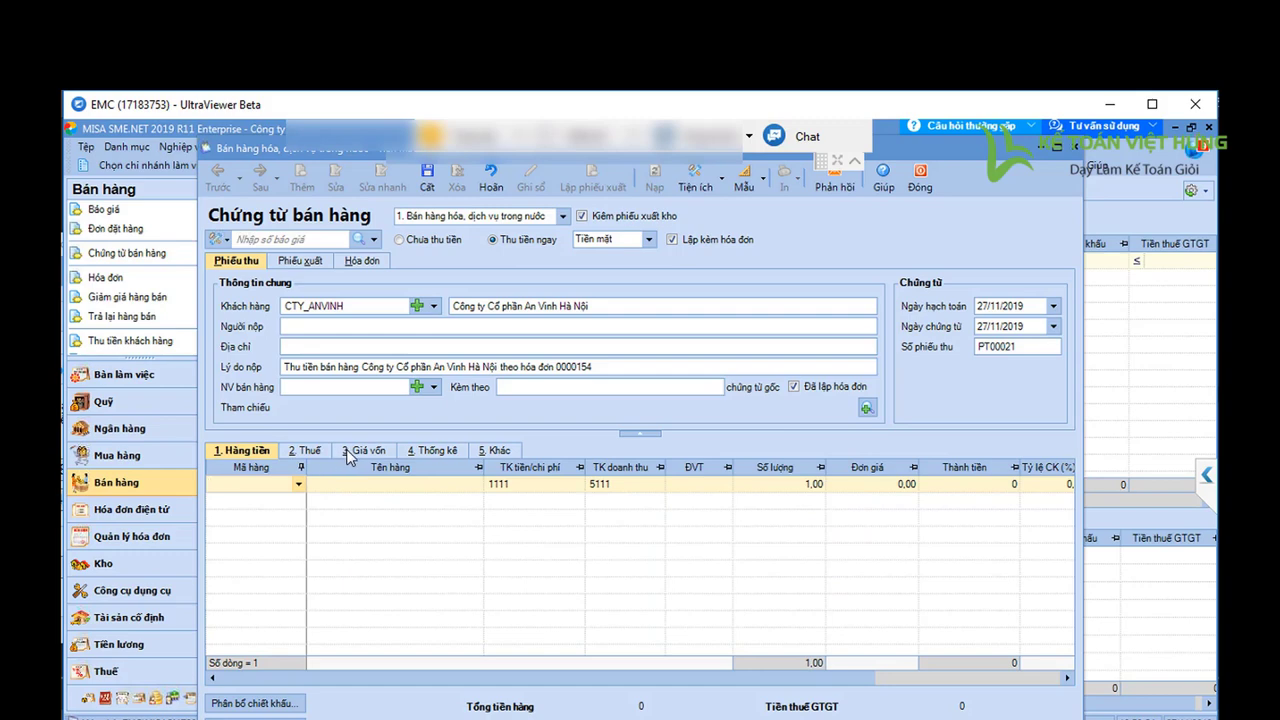
click(363, 261)
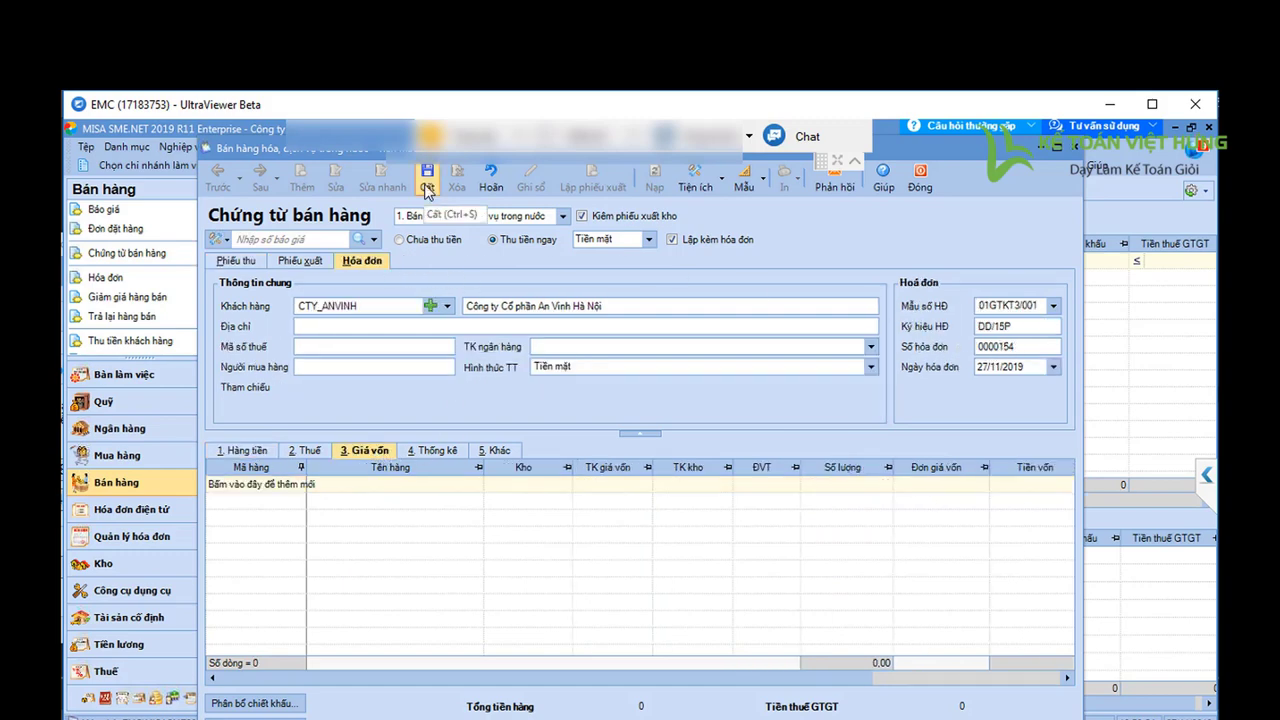
click(920, 180)
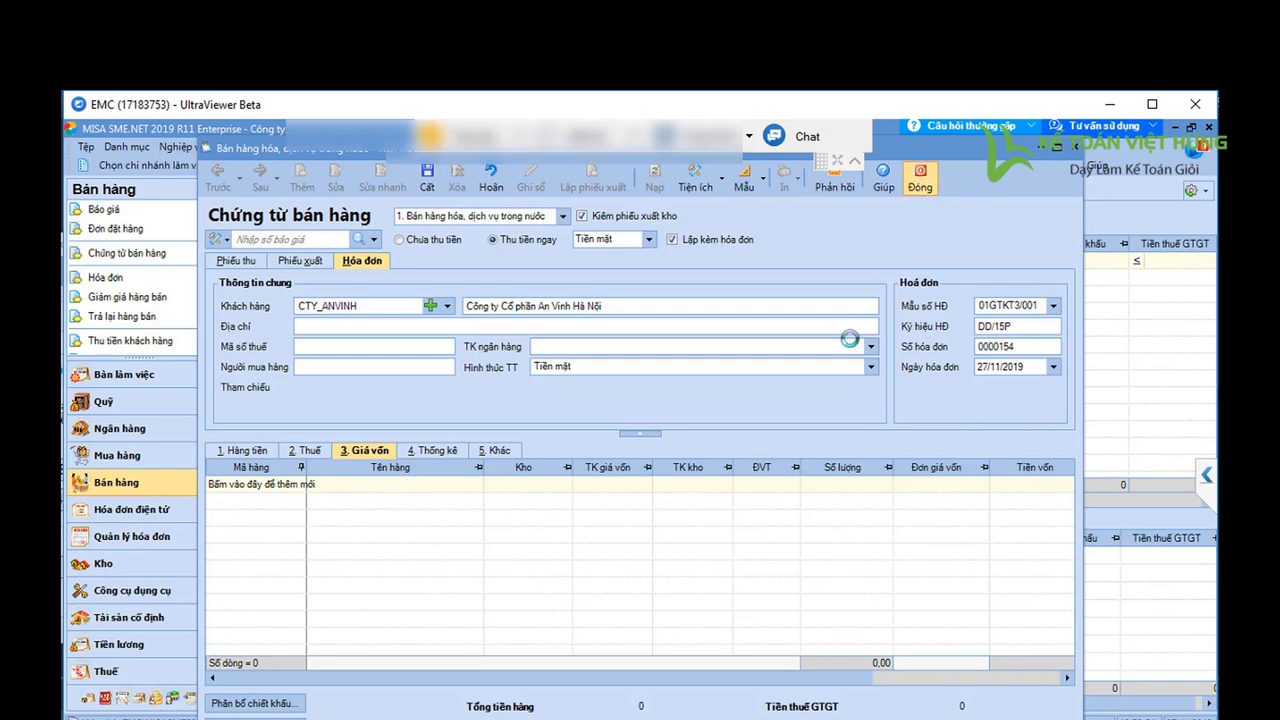
click(673, 492)
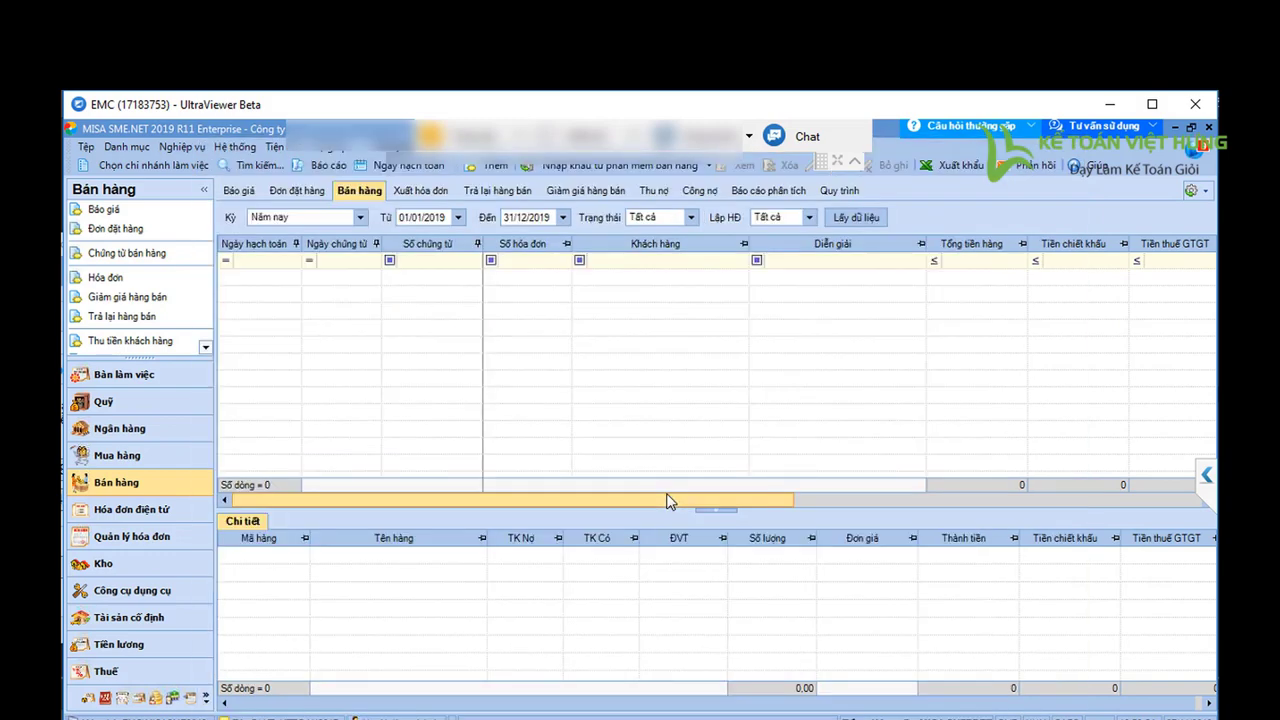
Switch to the San Lấp TM image viewer, examine the 28/3/2017 vehicle purchase invoice photo, and return to MISA SME.NET.
click(121, 466)
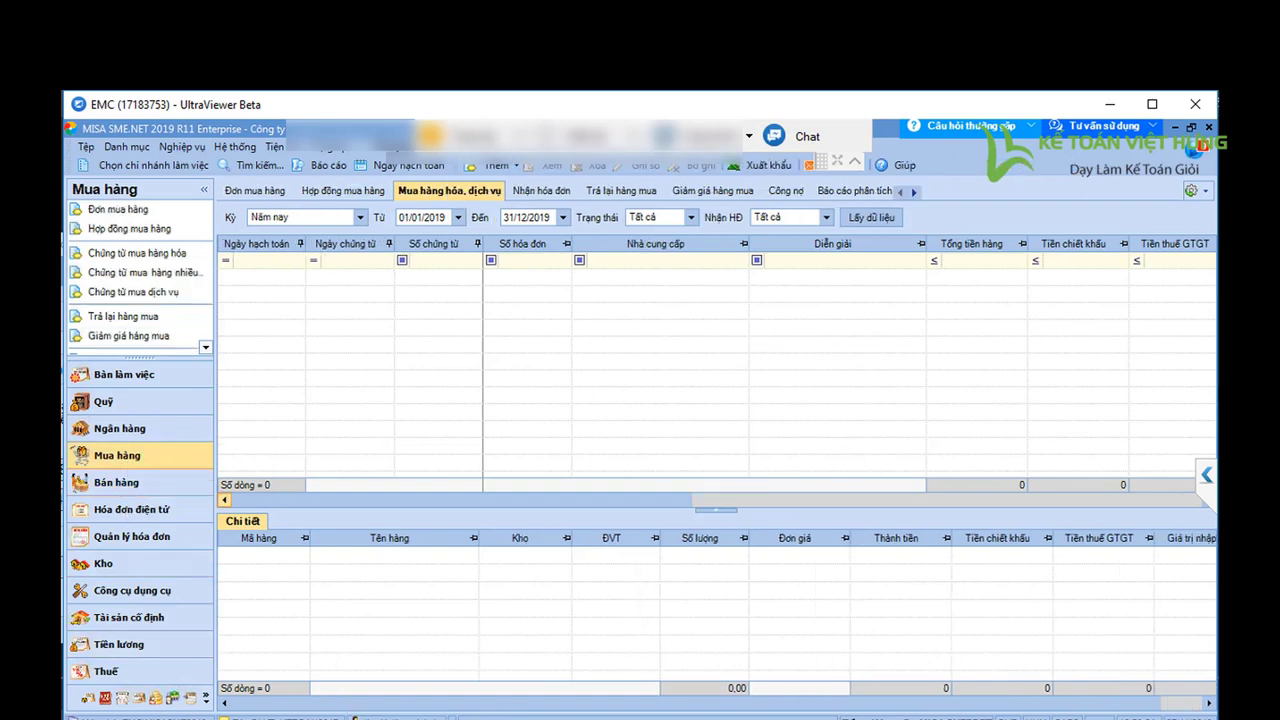
click(623, 697)
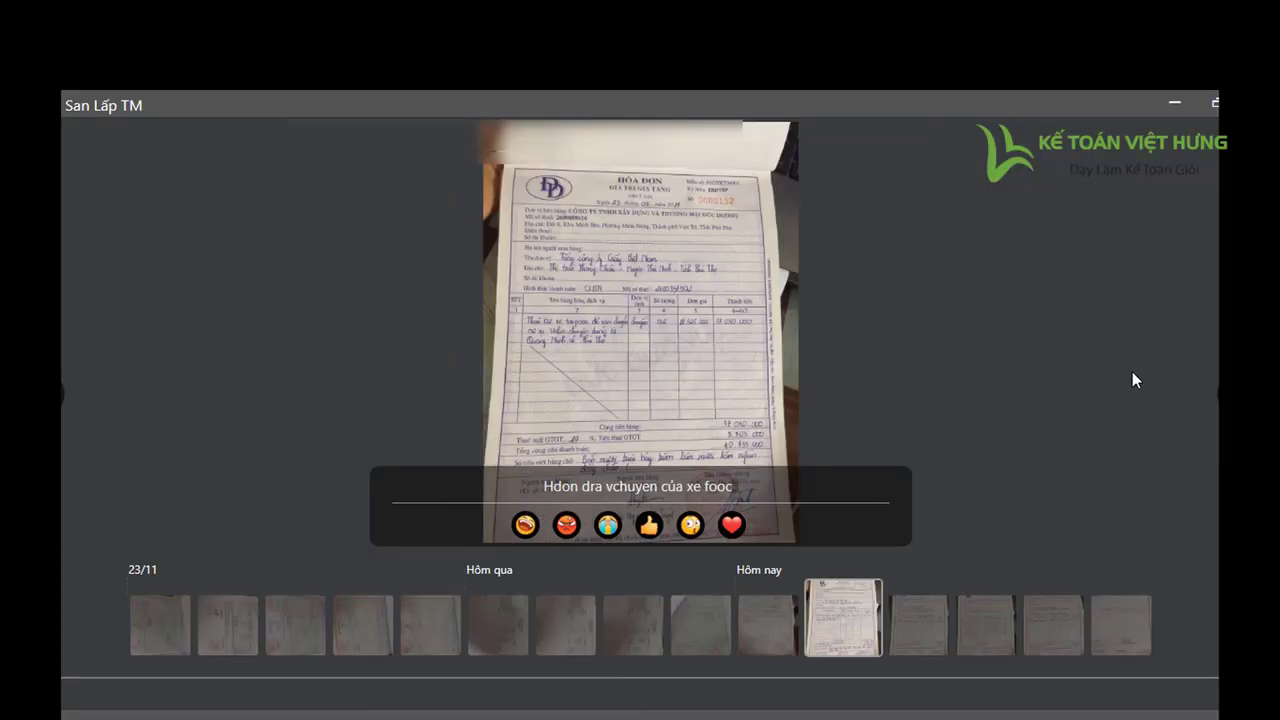
key(Right)
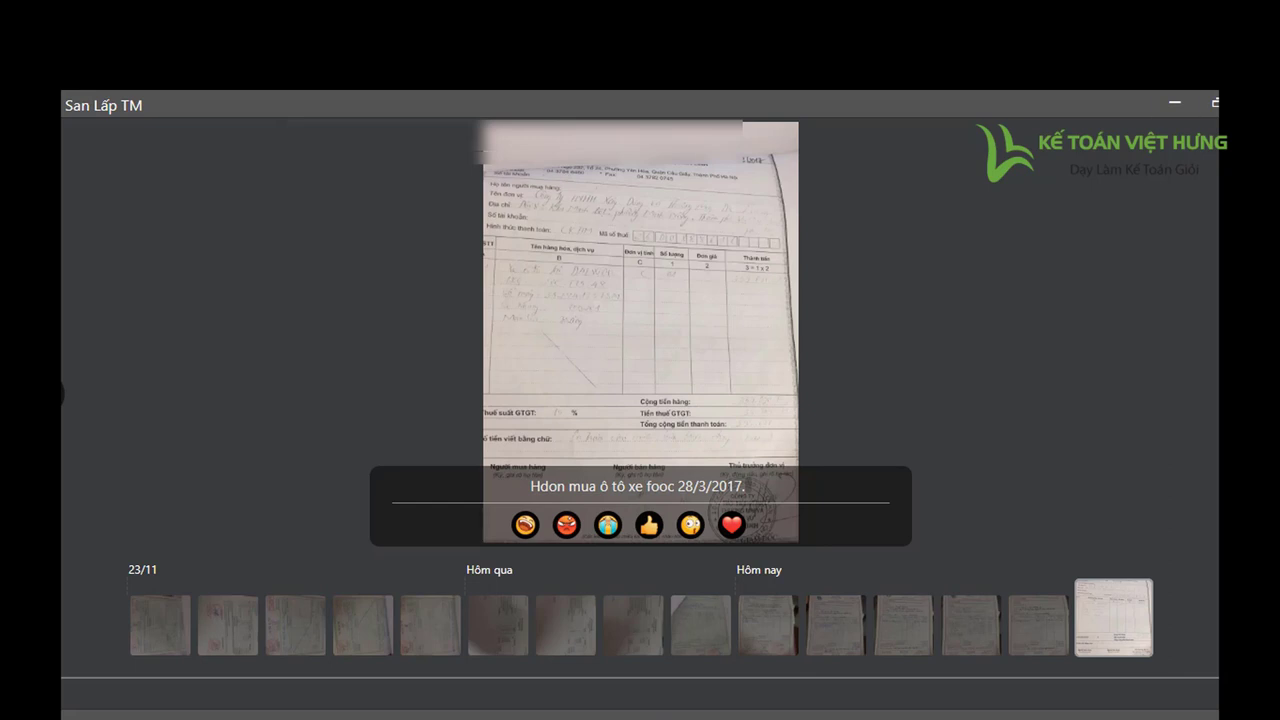
click(571, 680)
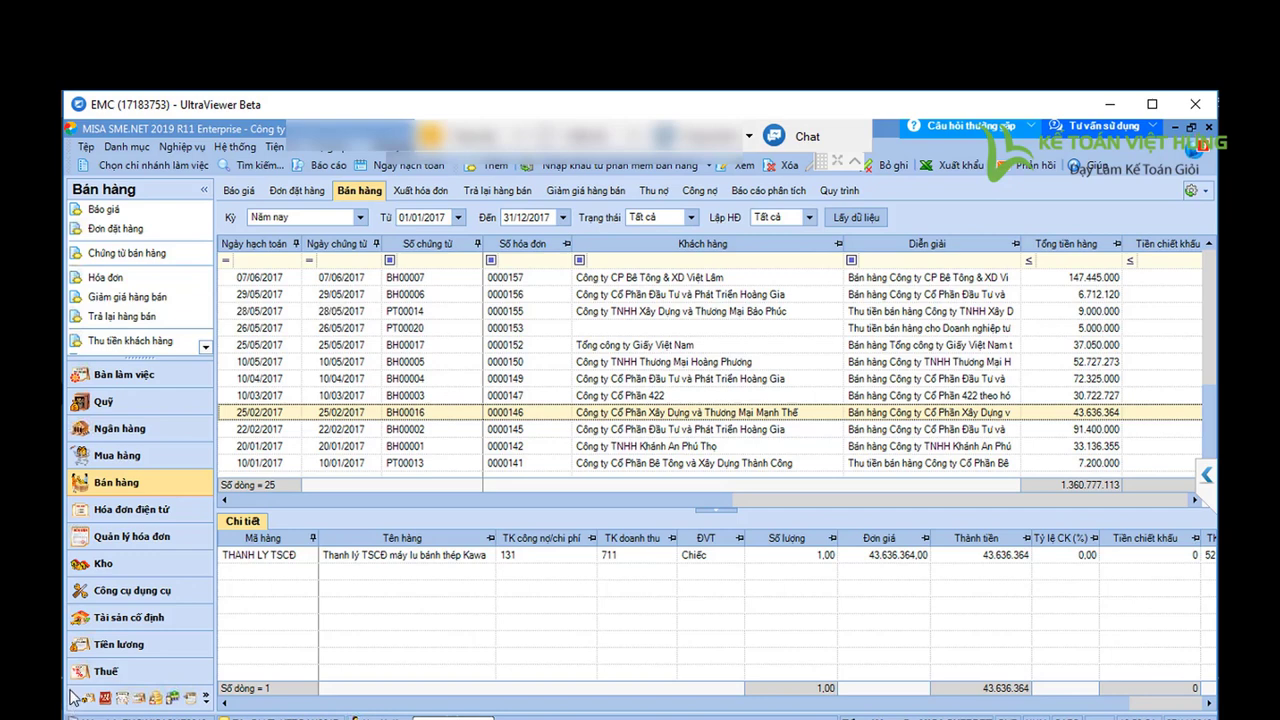
Open a goods purchase voucher, switch its type to "2. Mua hàng trong nước không qua kho", check its invoice fields, and close it.
click(123, 465)
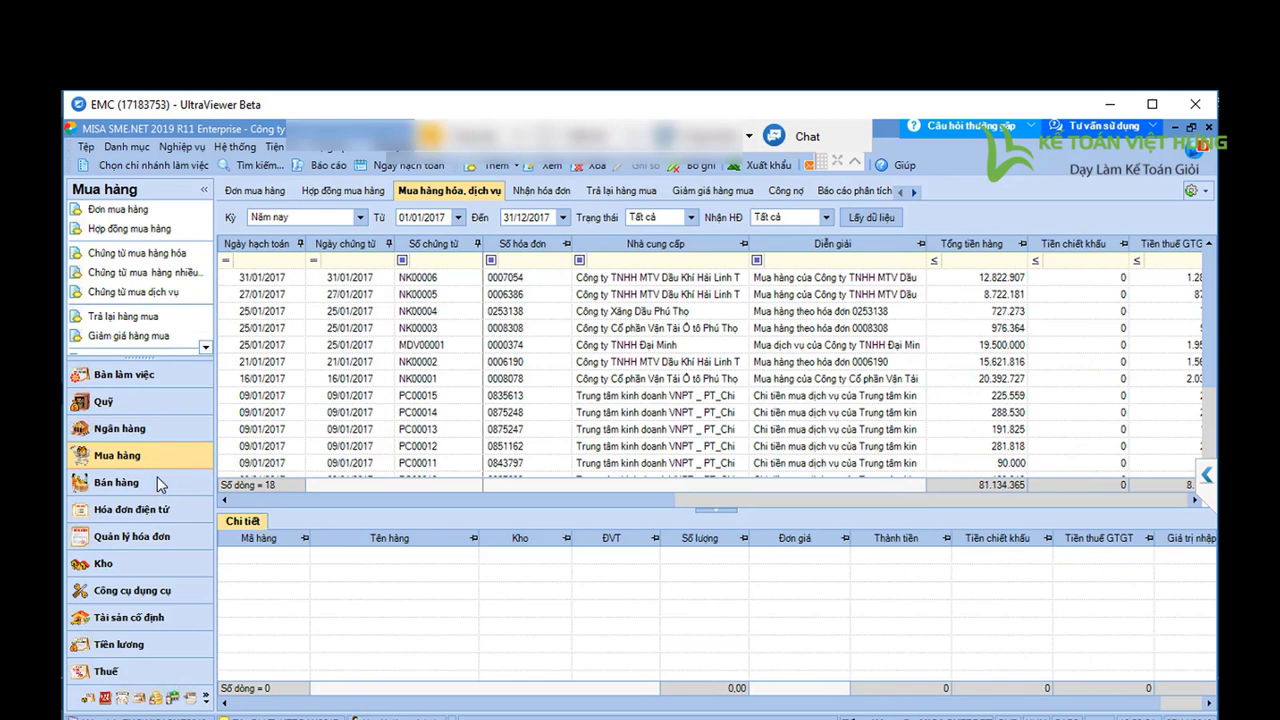
click(148, 256)
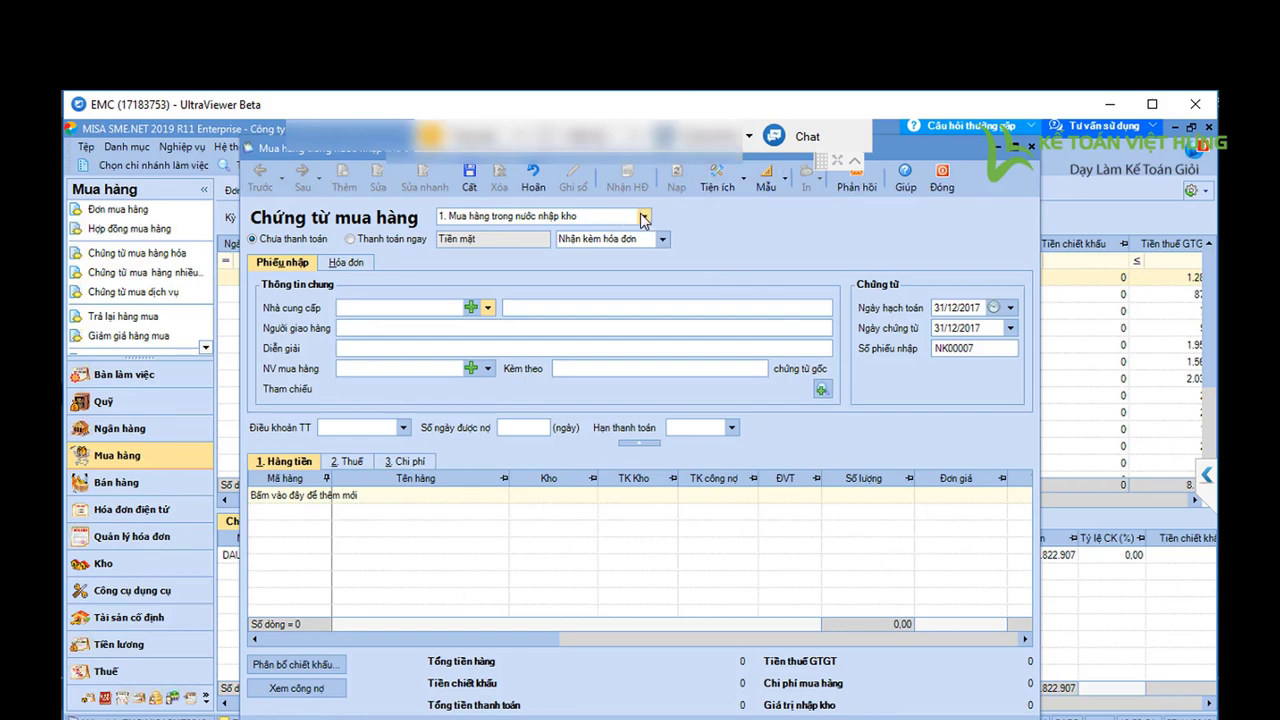
click(643, 217)
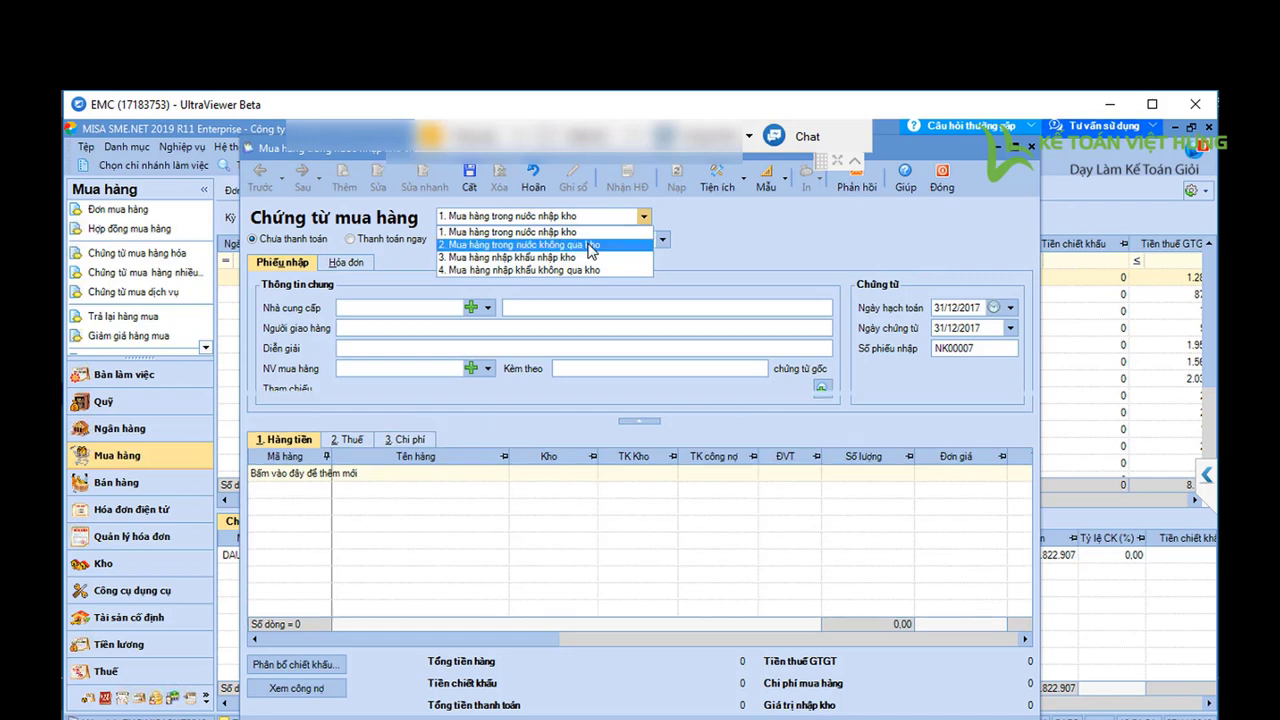
click(590, 246)
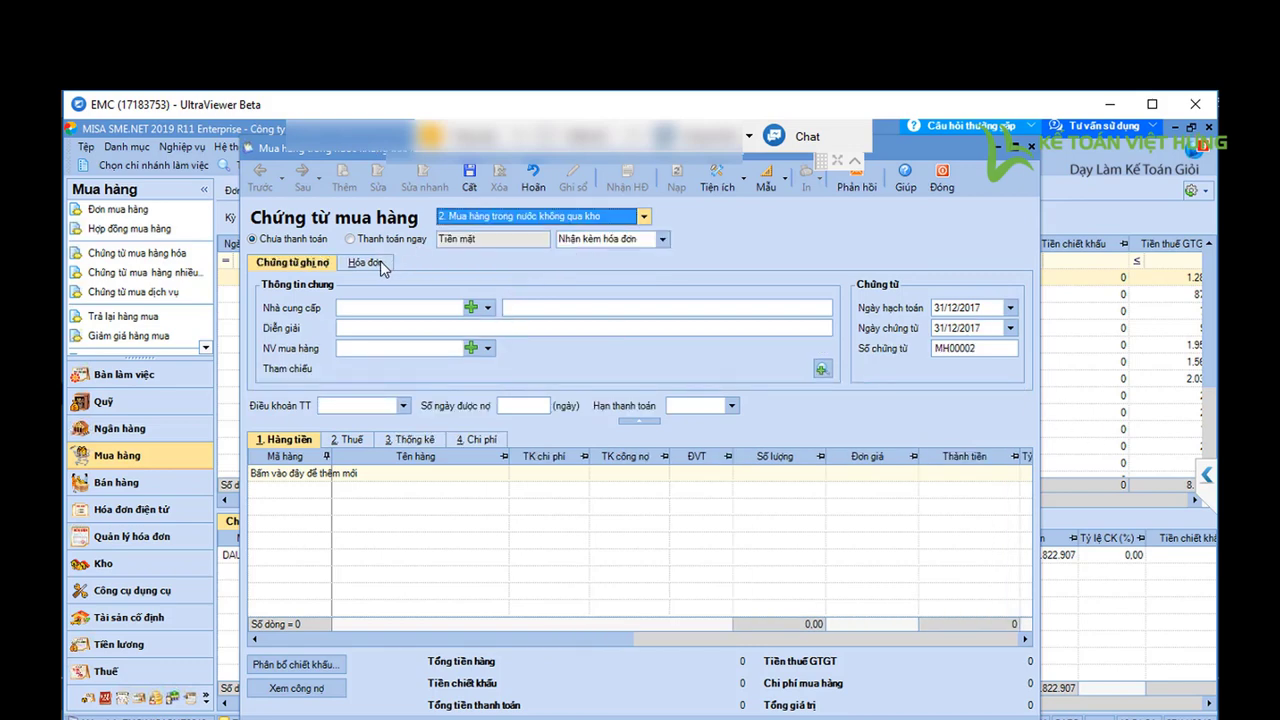
click(381, 264)
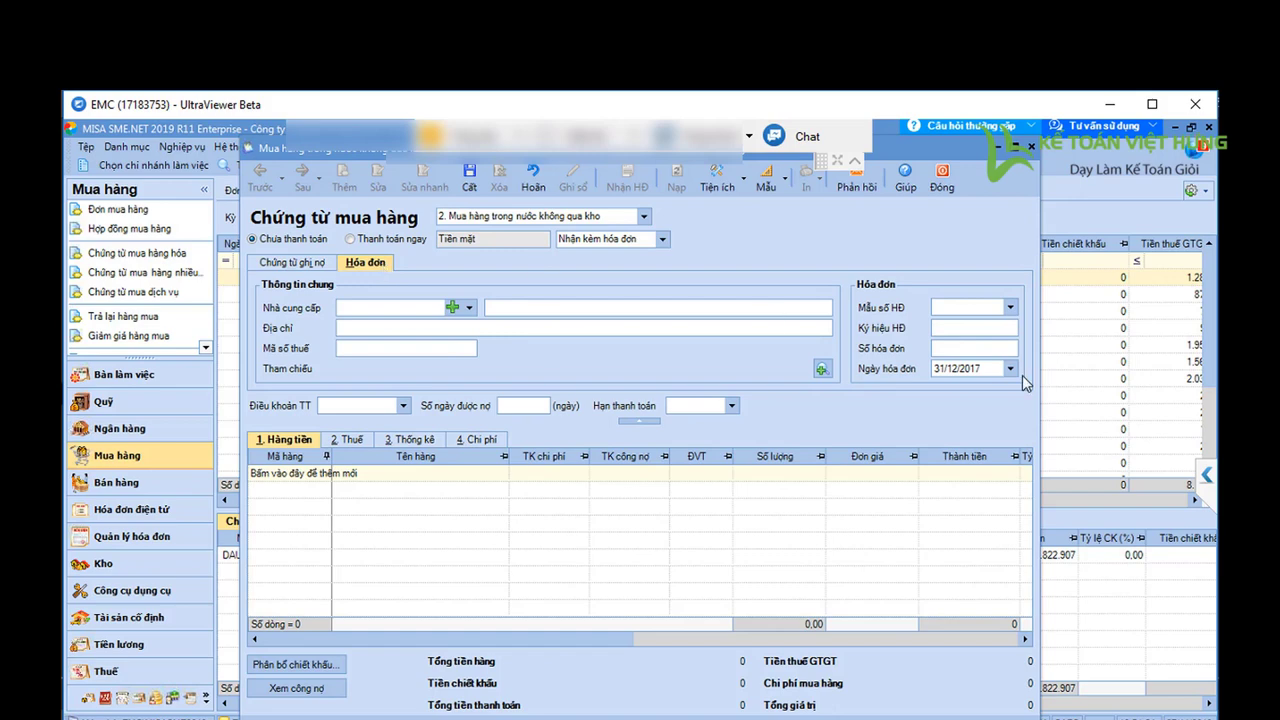
click(311, 266)
key(Escape)
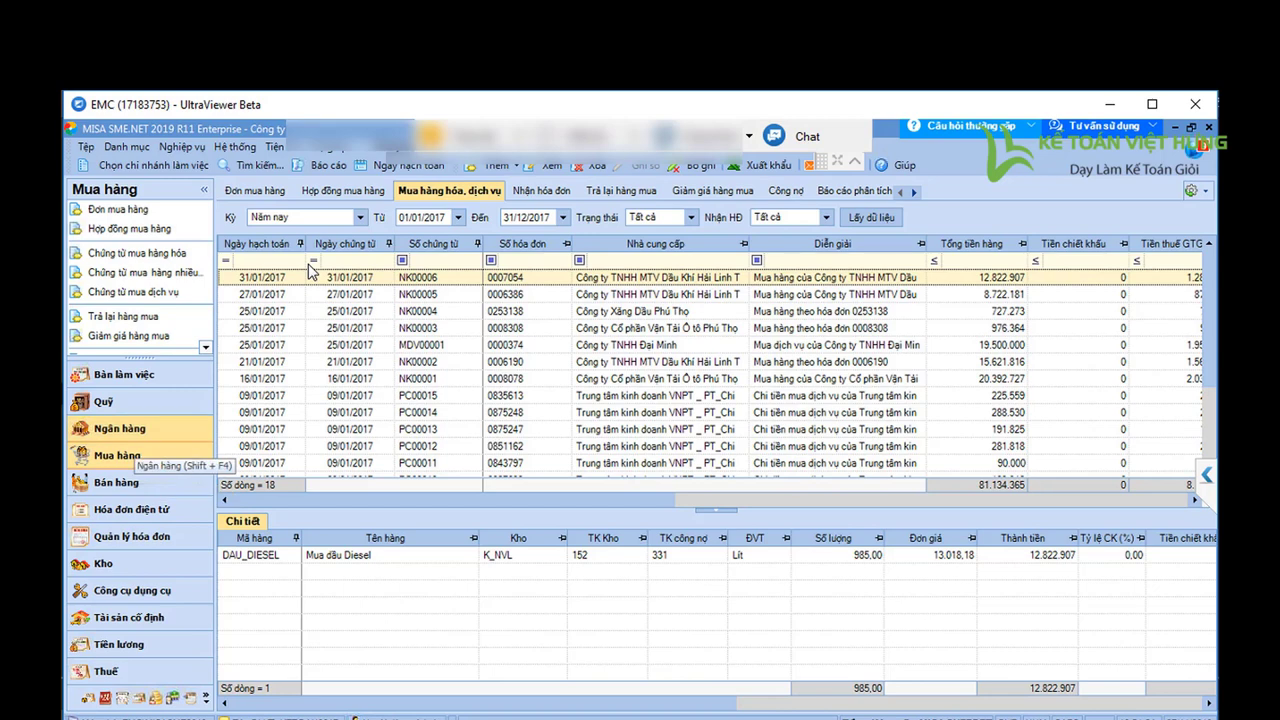
Open the supplier catalogue (Nhà cung cấp) and check the CTY_ANLINH entry.
click(127, 147)
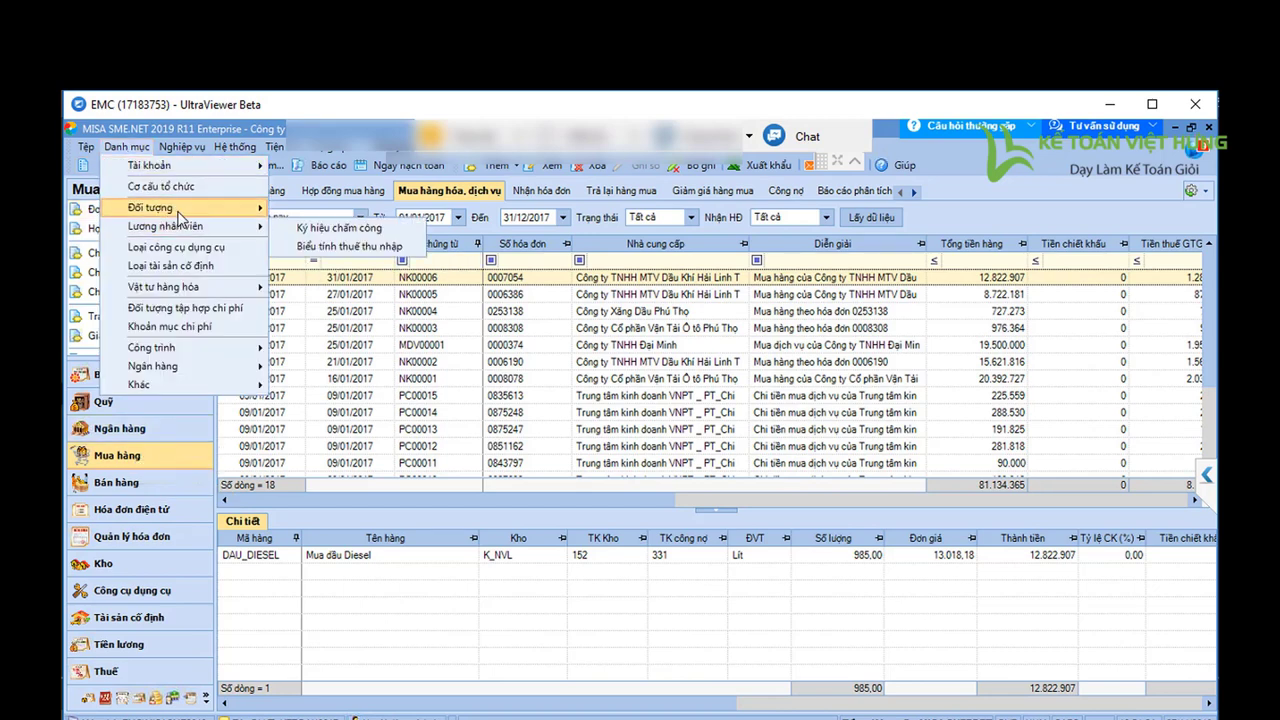
mouse_move(255, 207)
click(327, 227)
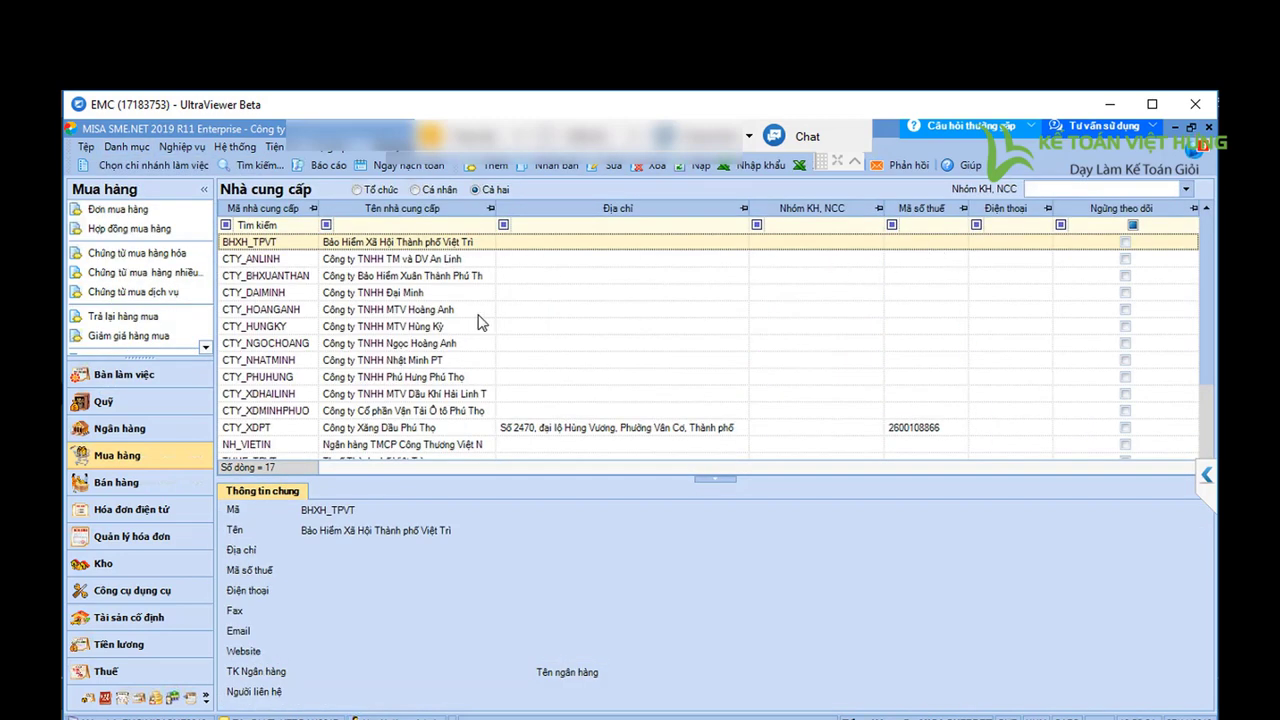
click(272, 262)
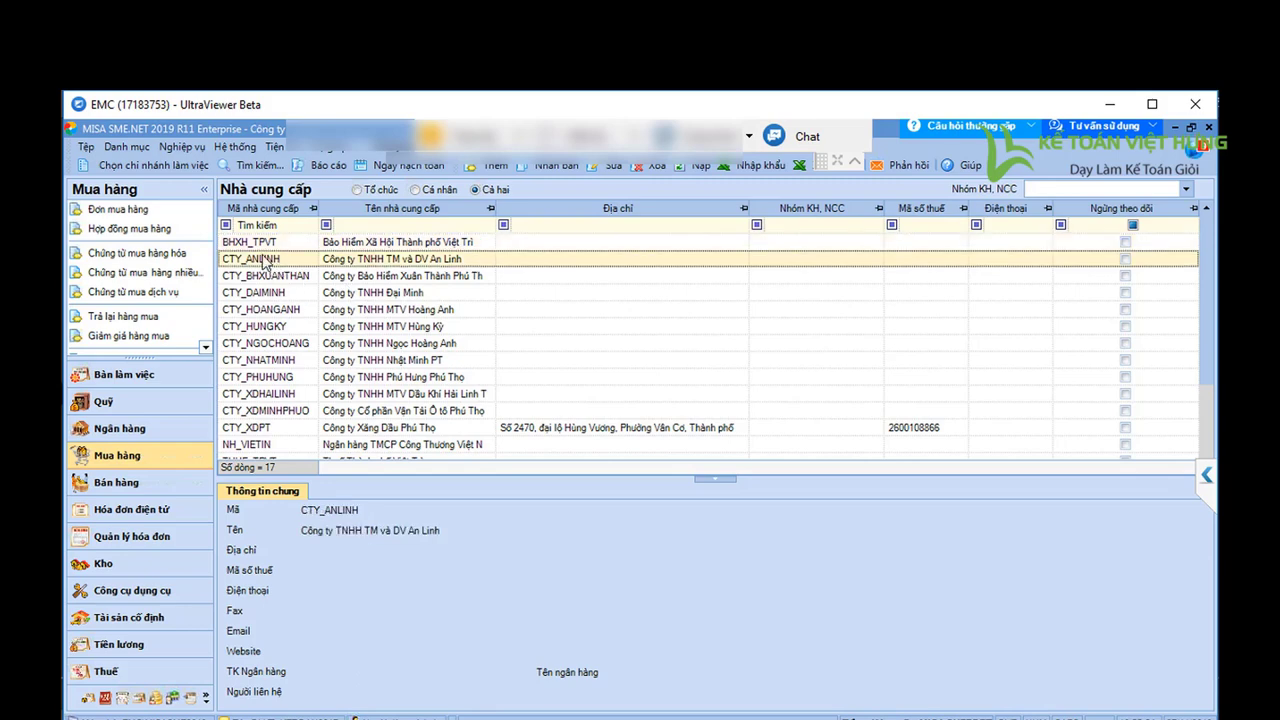
click(119, 458)
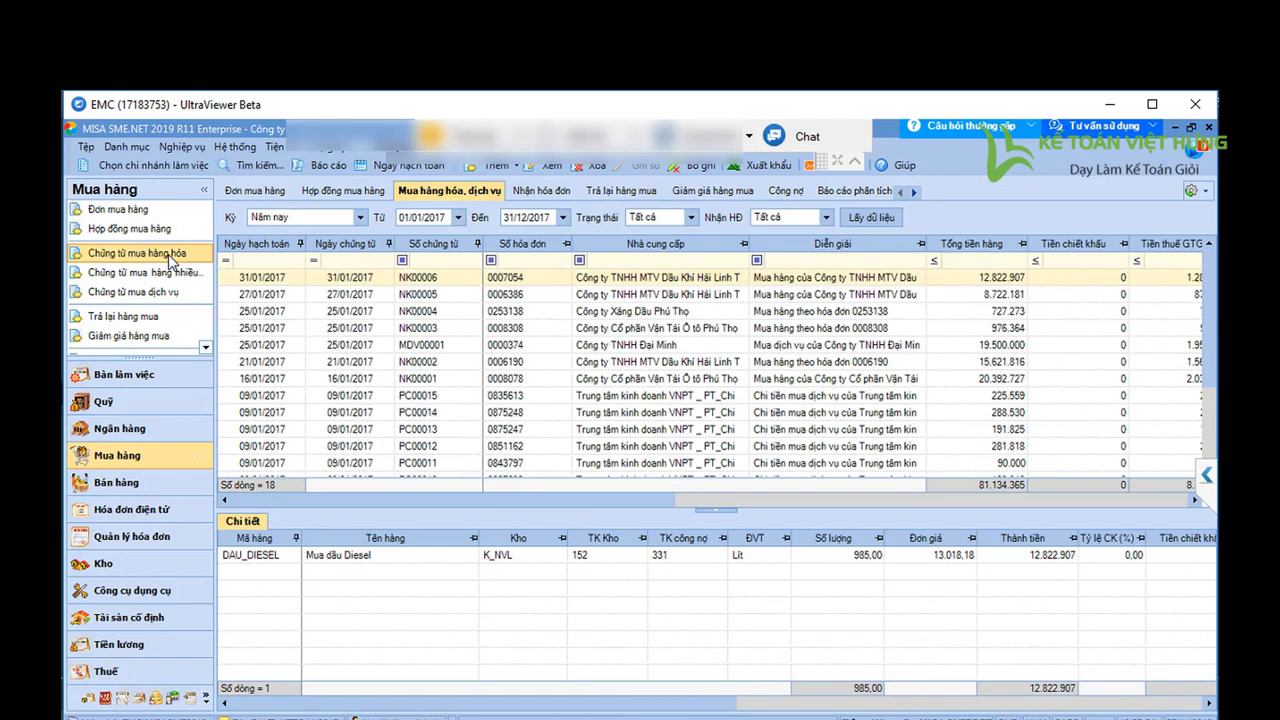
click(168, 258)
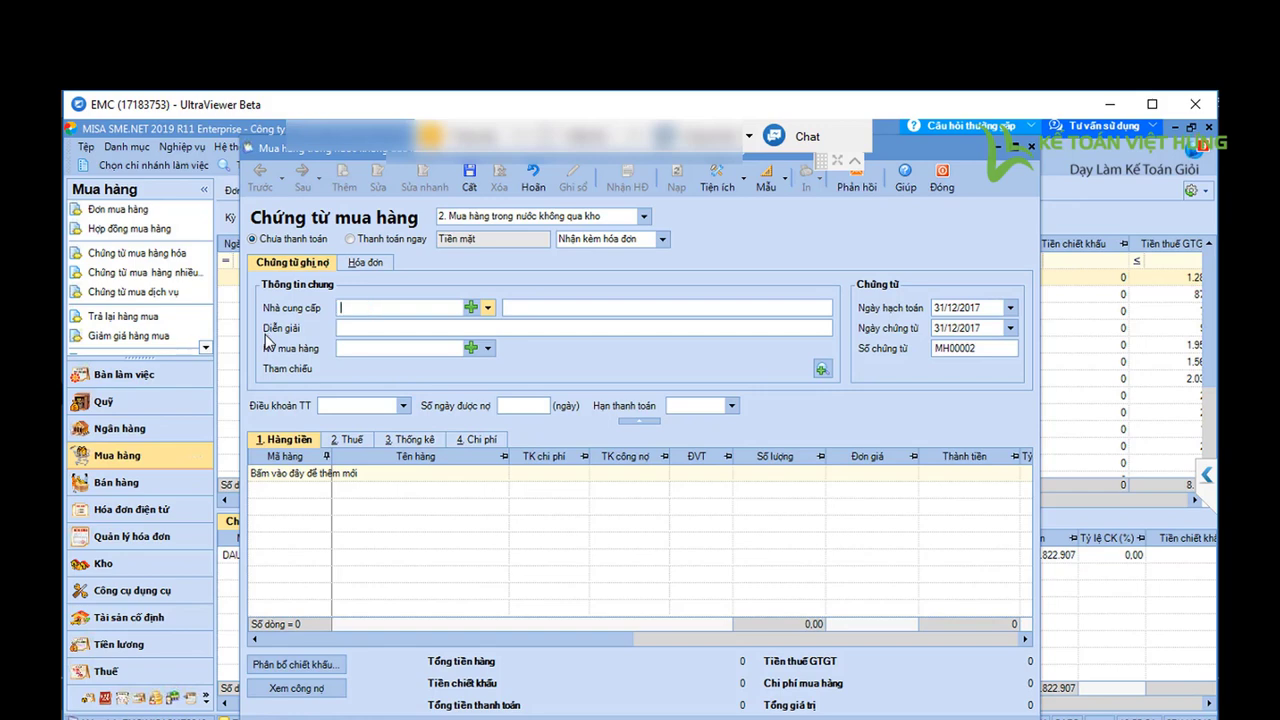
key(BackSpace)
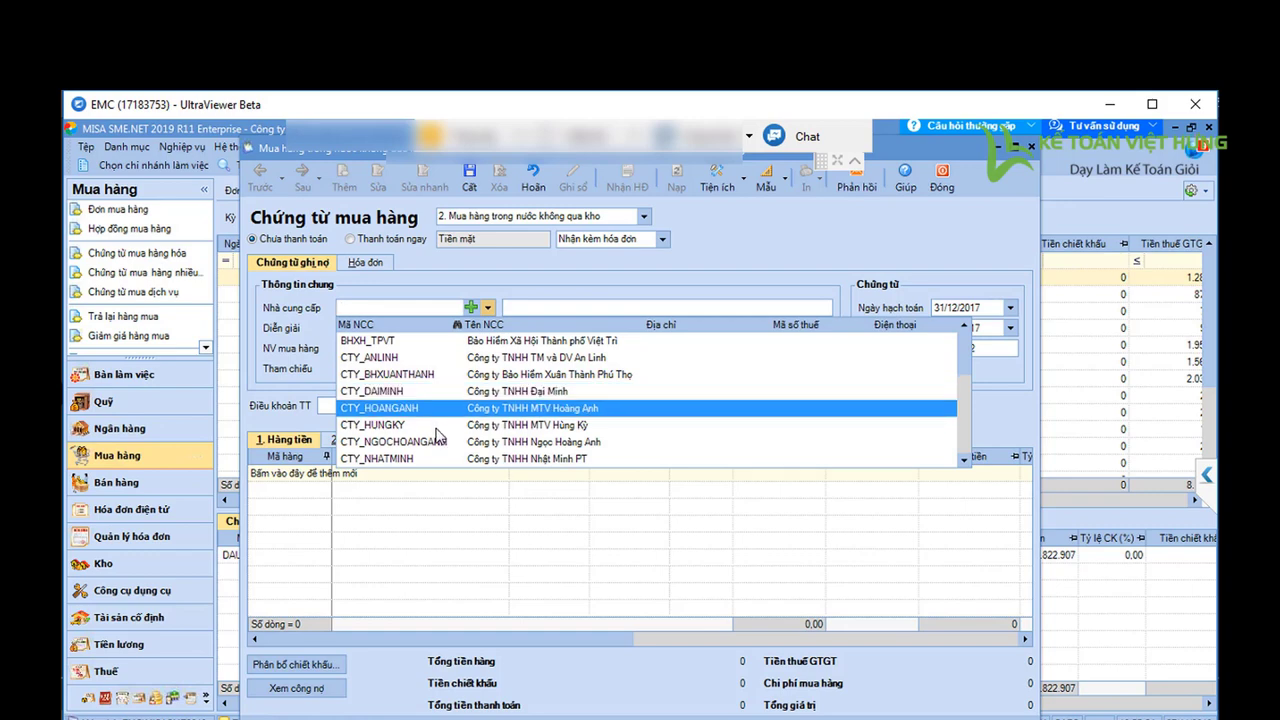
key(Up)
key(Up)
key(Up)
key(Up)
key(Down)
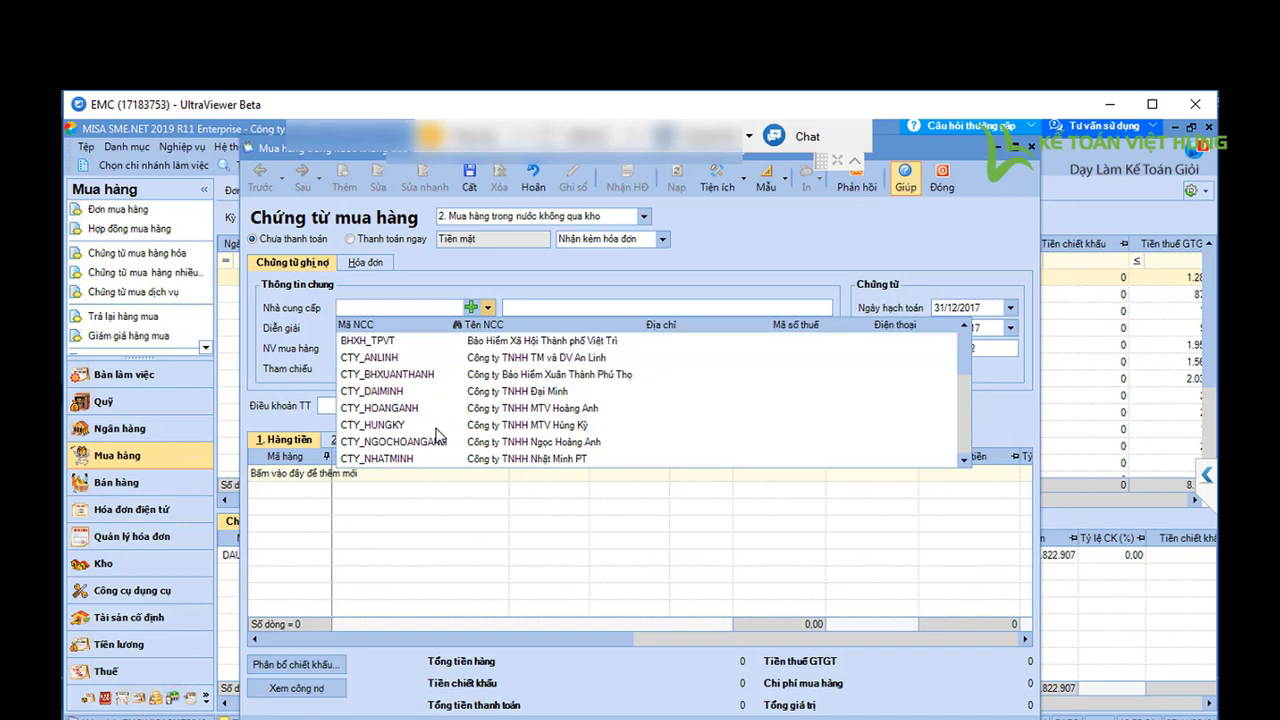
key(Escape)
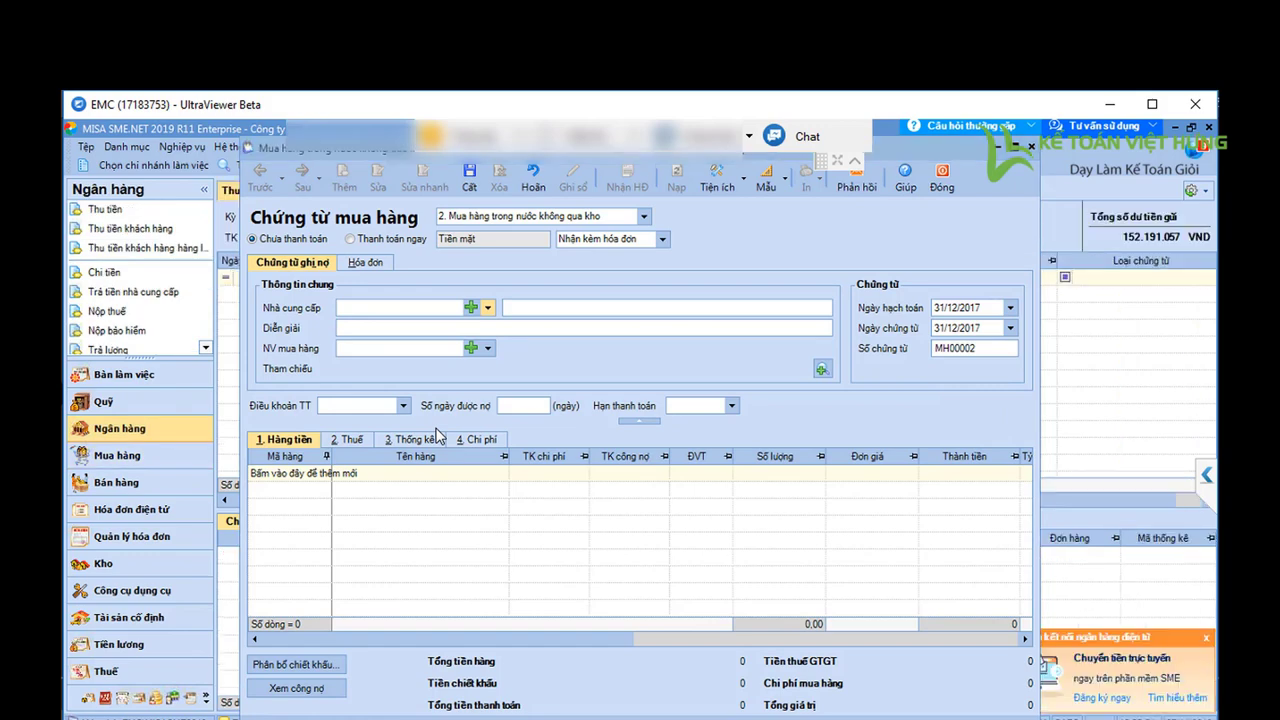
click(942, 184)
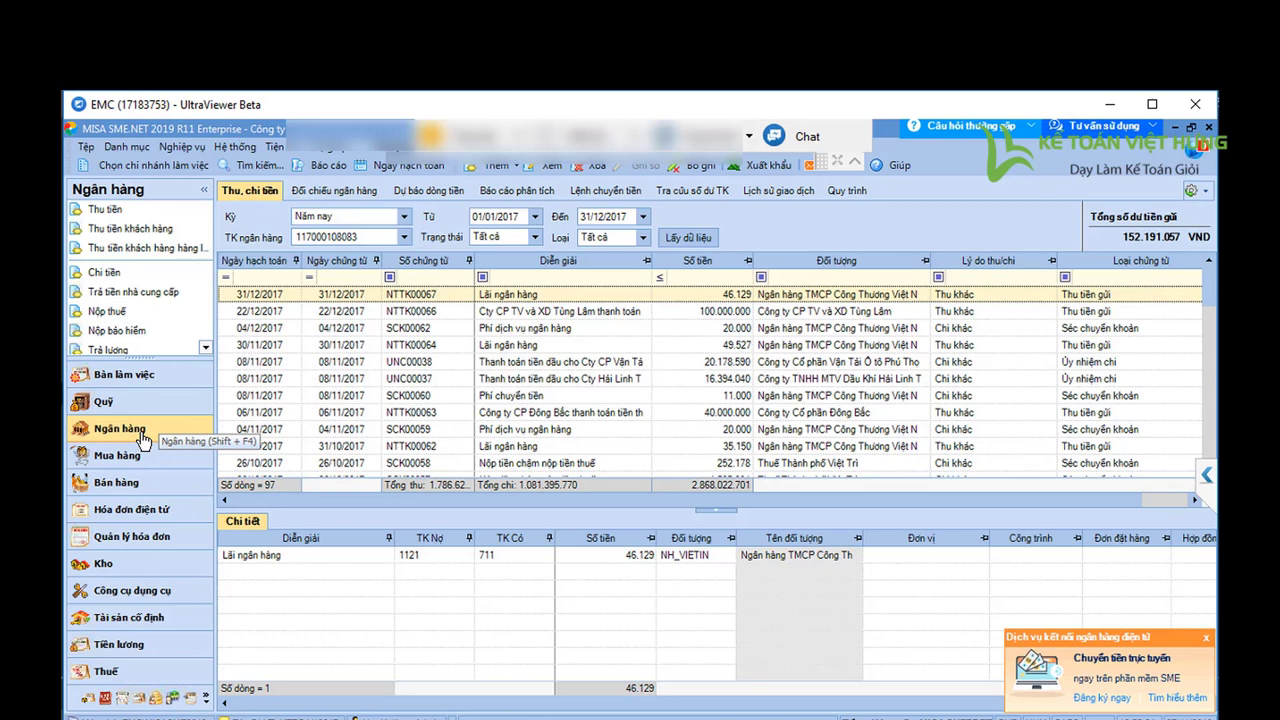
Look through the 2017 bank receipts and payments in the Ngân hàng module.
scroll(143, 438, down, 2)
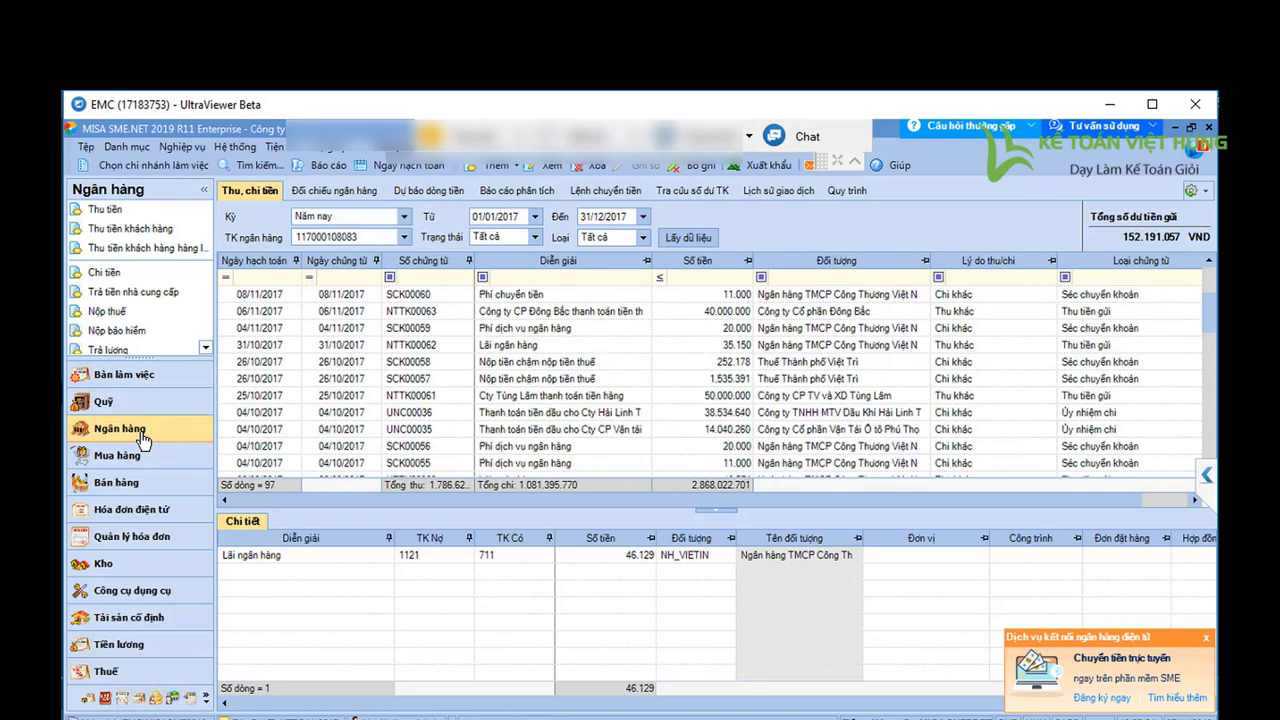
scroll(143, 438, down, 1)
scroll(143, 438, down, 8)
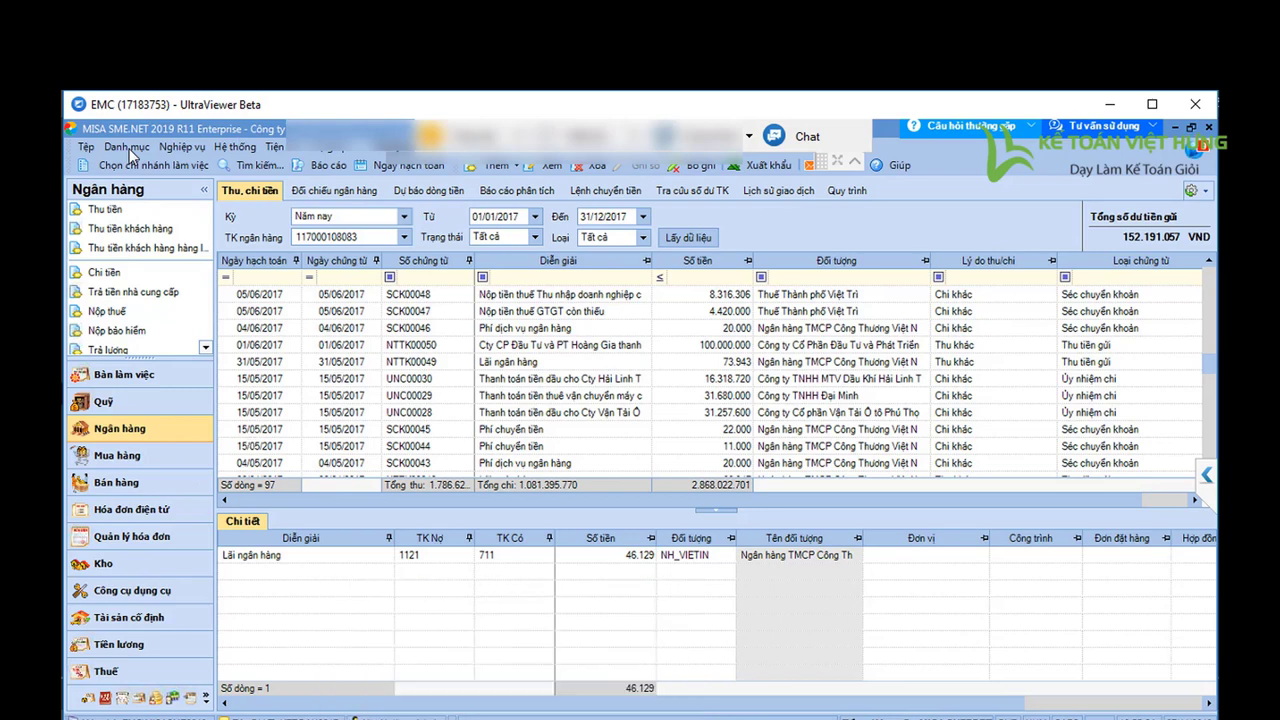
Create a goods purchase voucher in the Mua hàng module with CTY_ANLINH as the supplier.
click(131, 462)
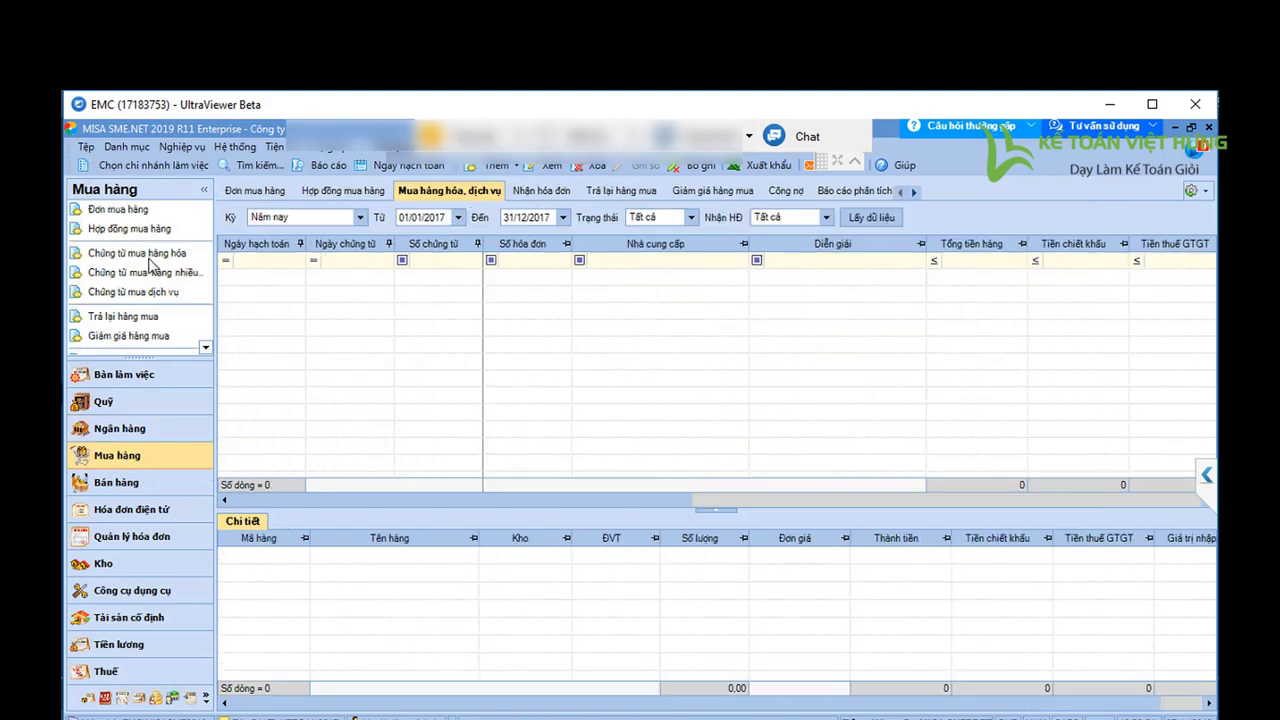
click(155, 256)
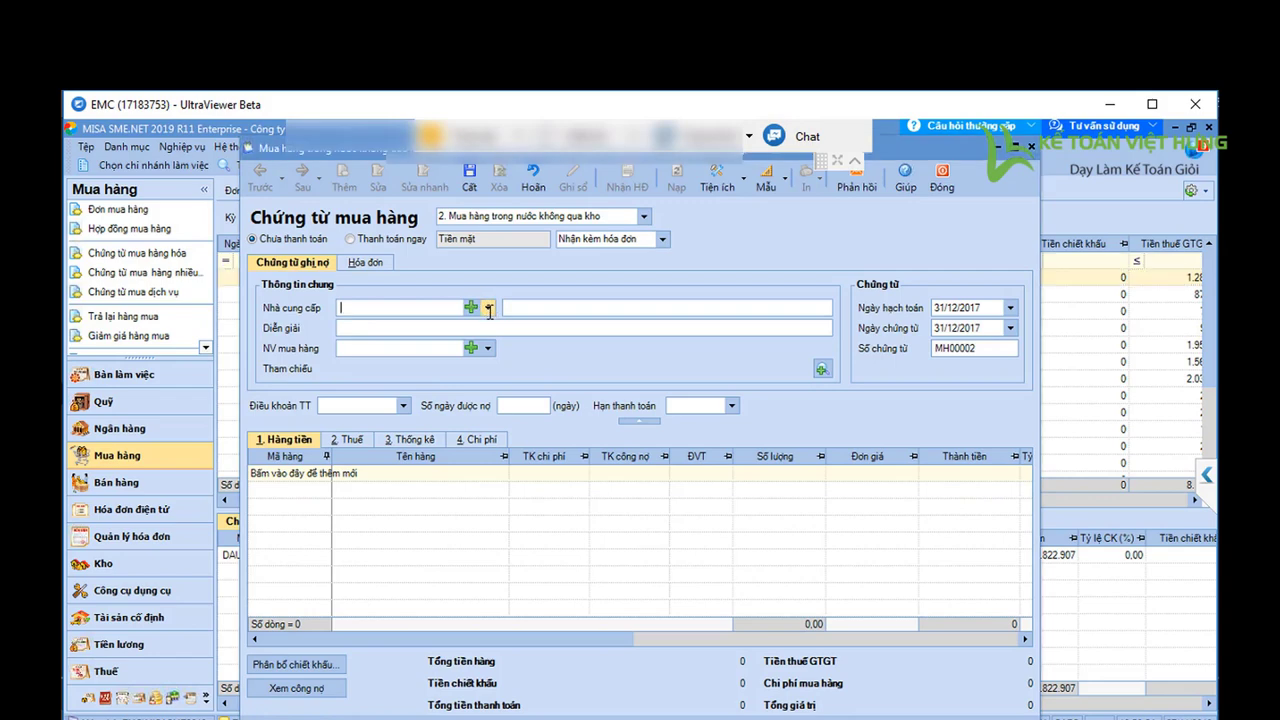
click(488, 309)
key(Down)
key(Down)
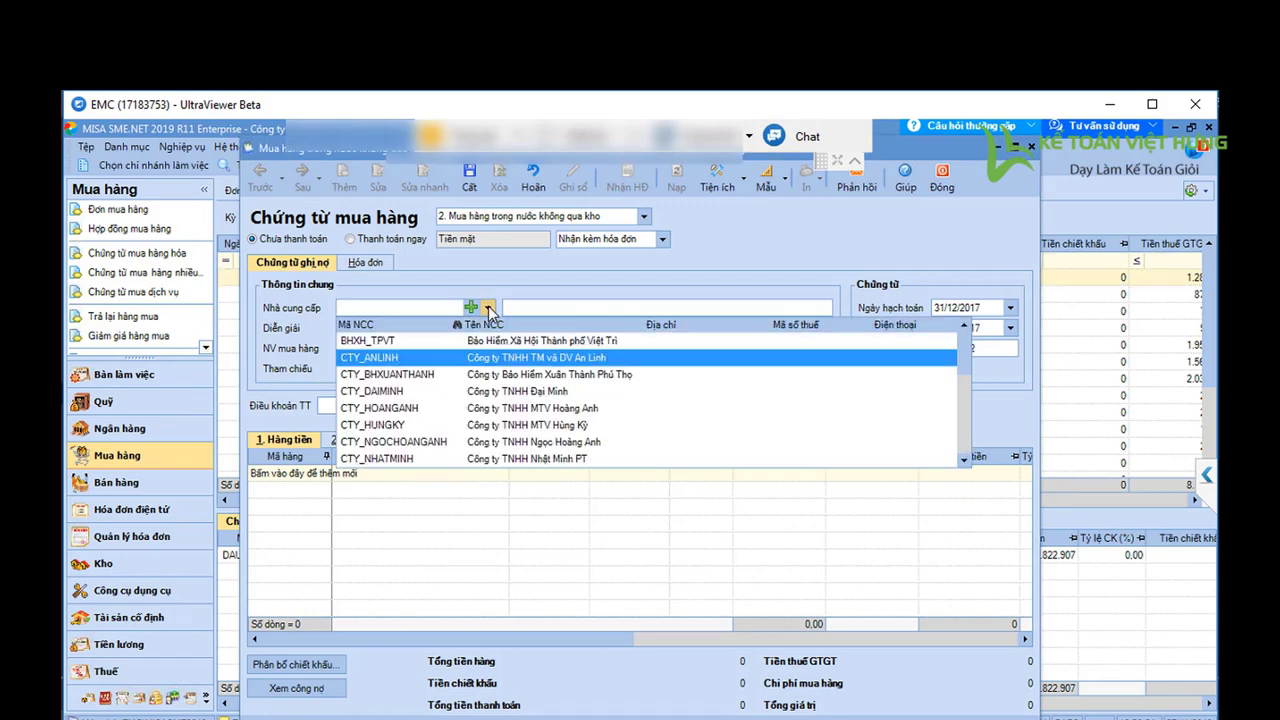
click(491, 360)
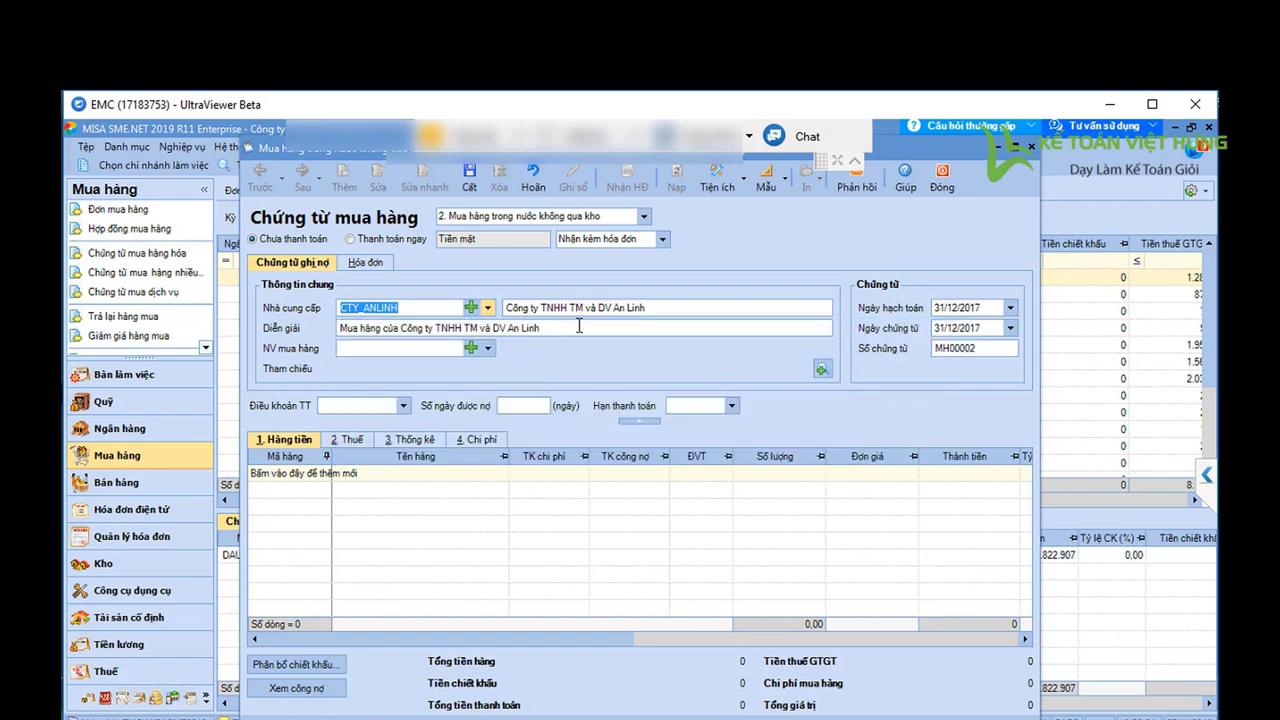
Set the purchase voucher's invoice date to 28/03/2017.
key(Tab)
key(Tab)
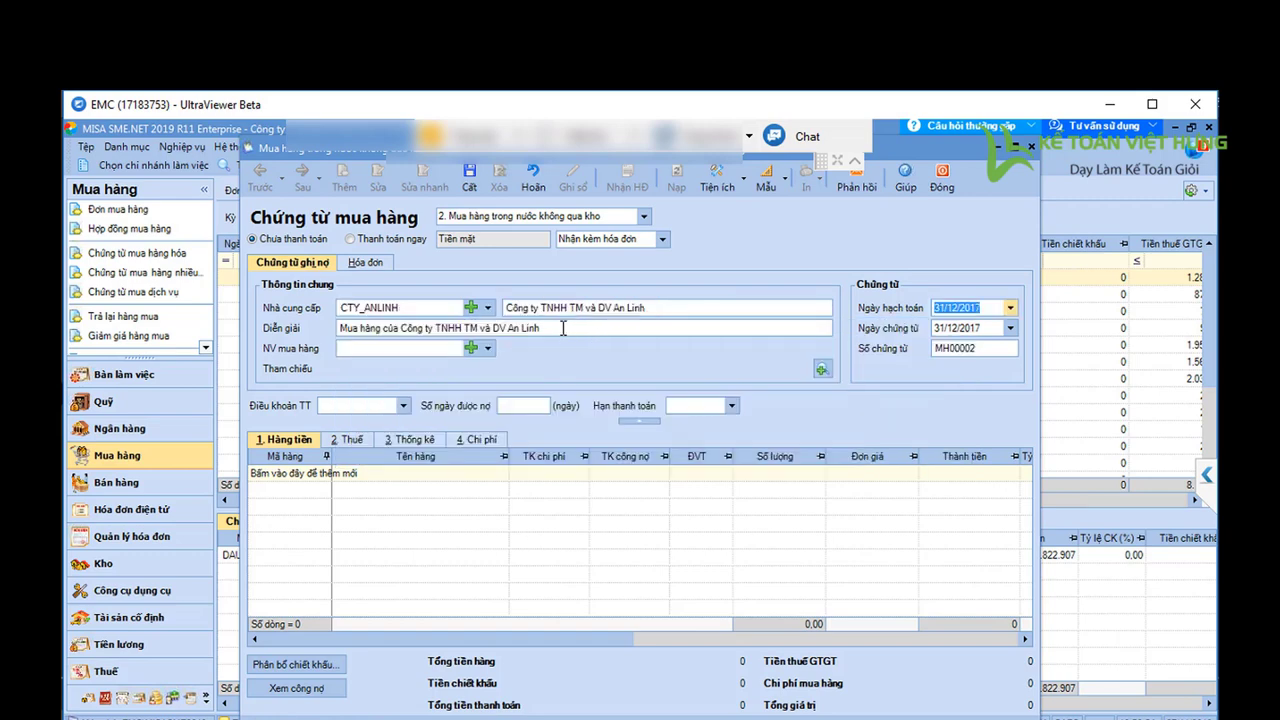
text(31122017)
key(Tab)
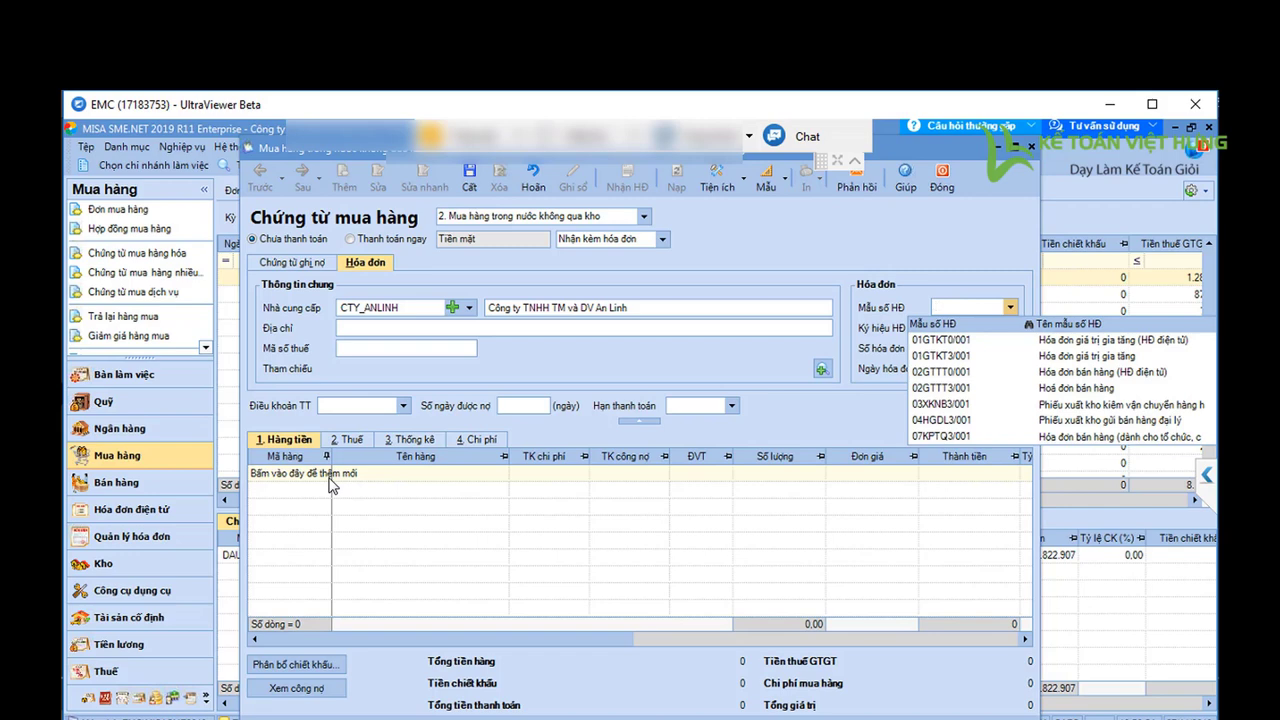
key(Escape)
key(Tab)
key(Tab)
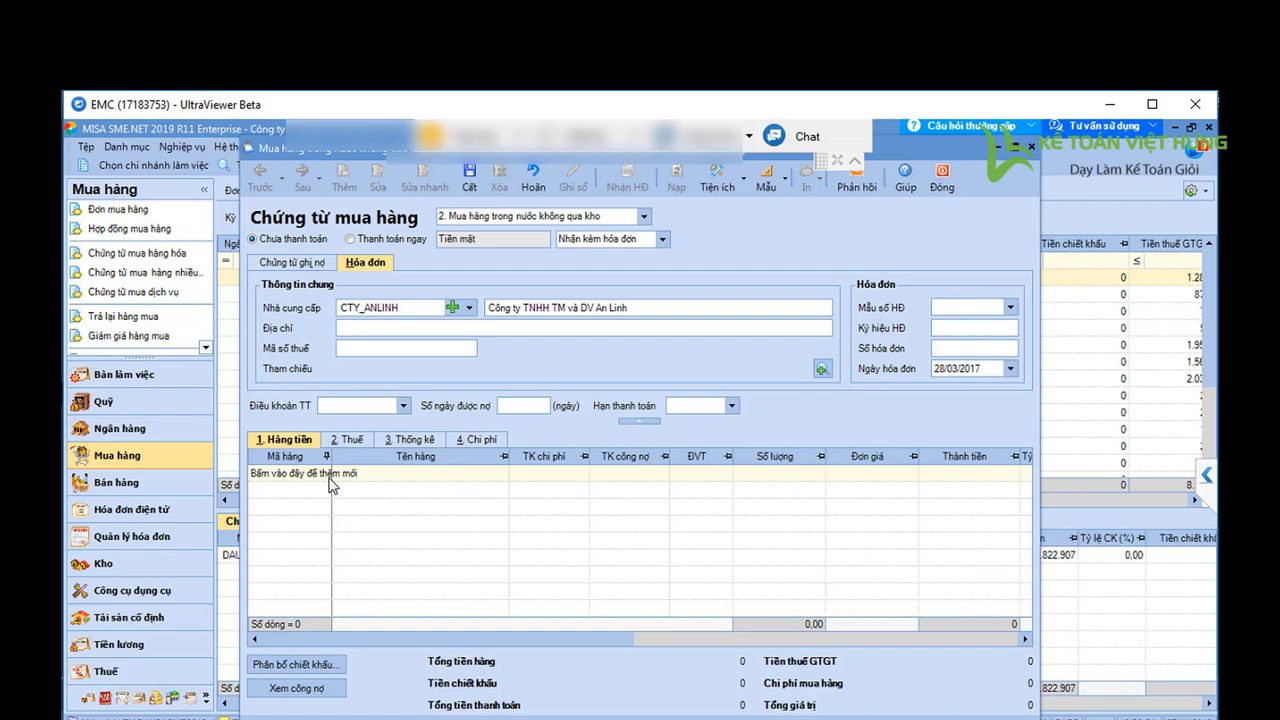
Start a new item for the voucher's goods line with code TS. OTO-BKS 113.71, name Xe ô tô tải Deawoo 19C-113.71 and type Dịch vụ.
click(305, 262)
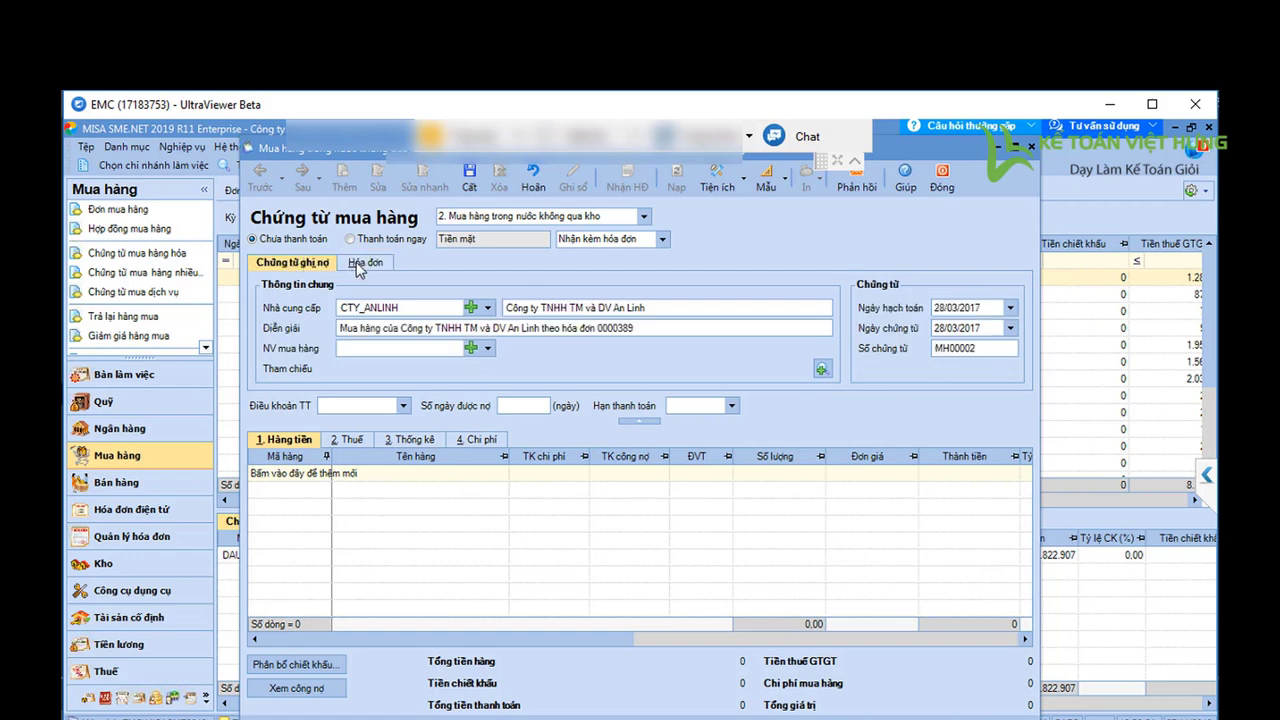
click(325, 476)
click(325, 475)
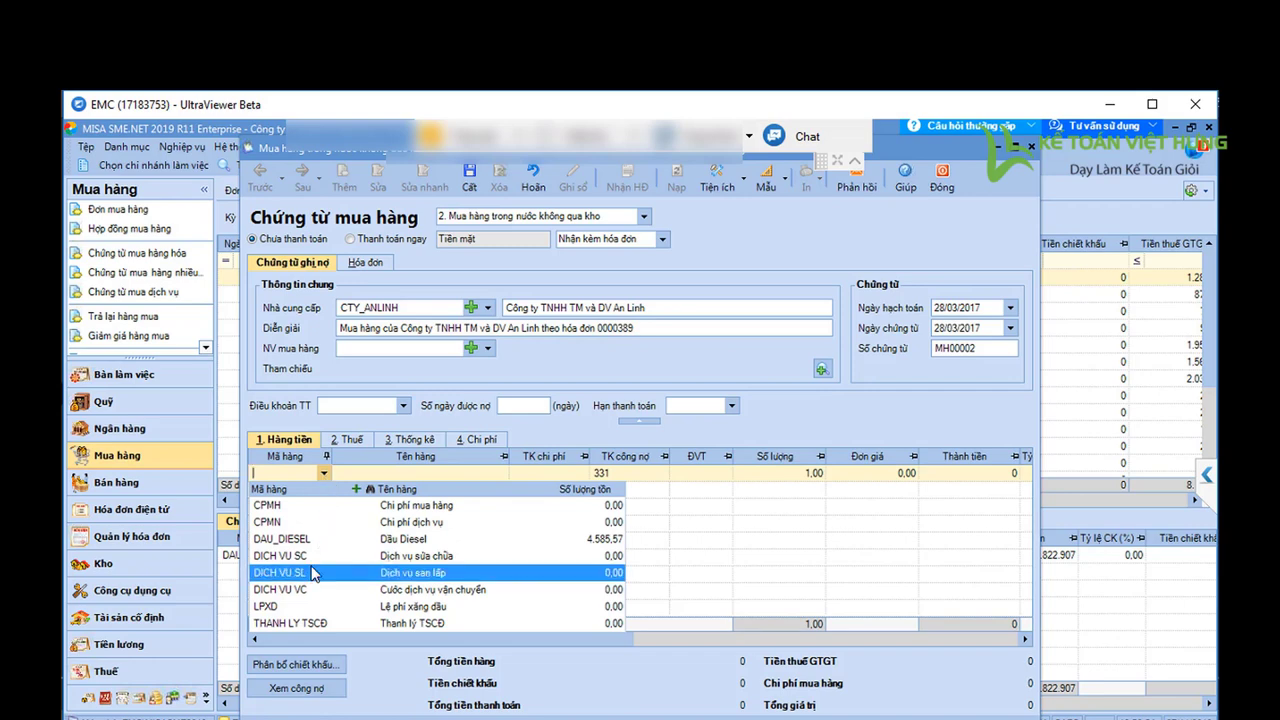
click(356, 490)
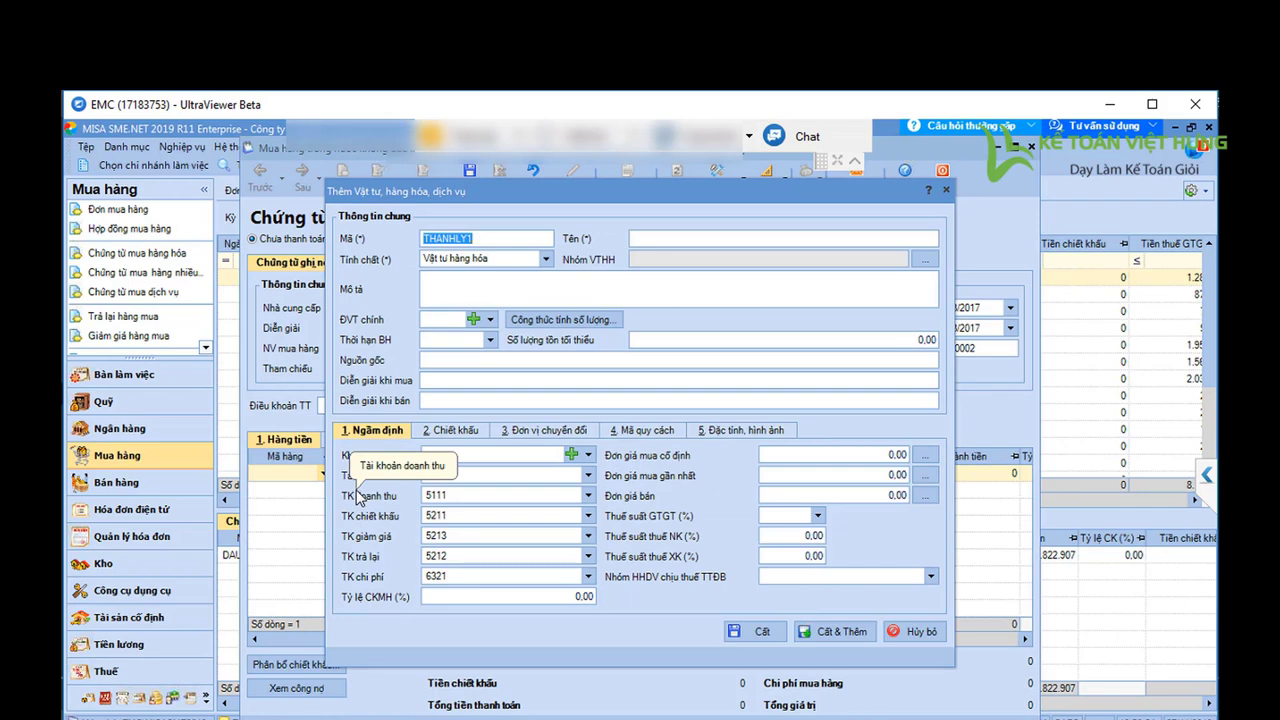
text(TS.)
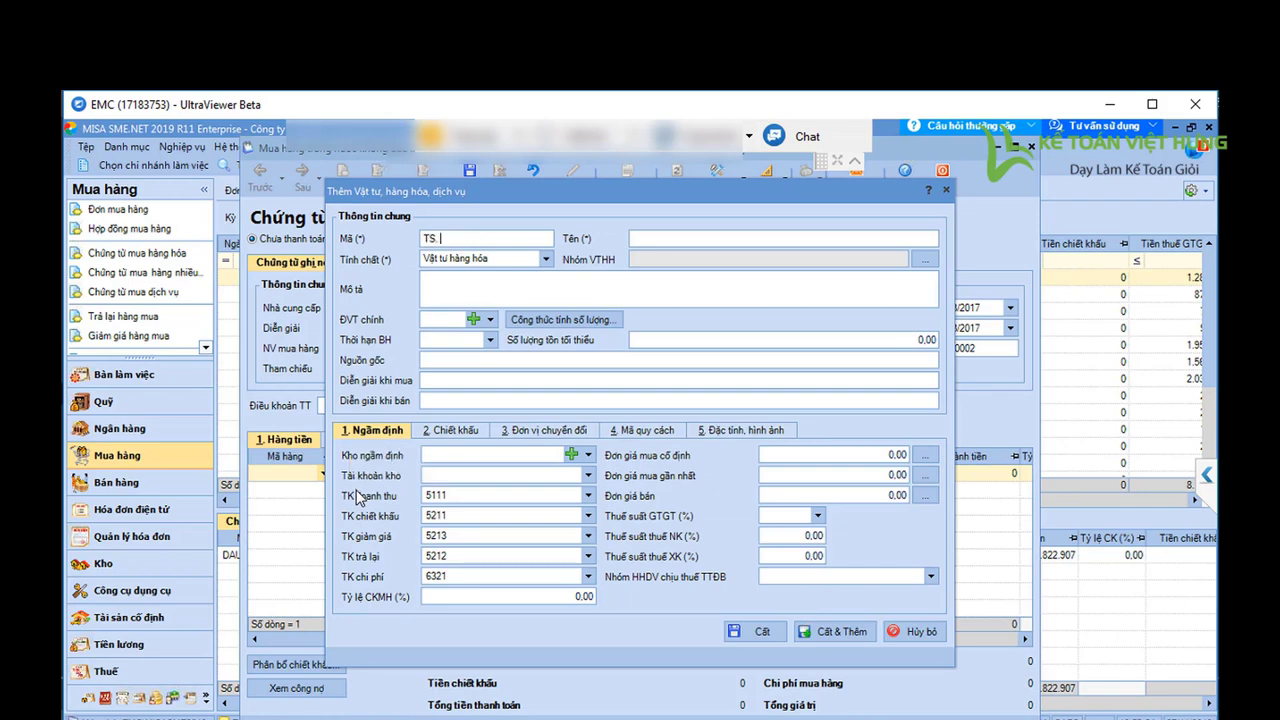
text( OTO-)
text(BKS 113.71)
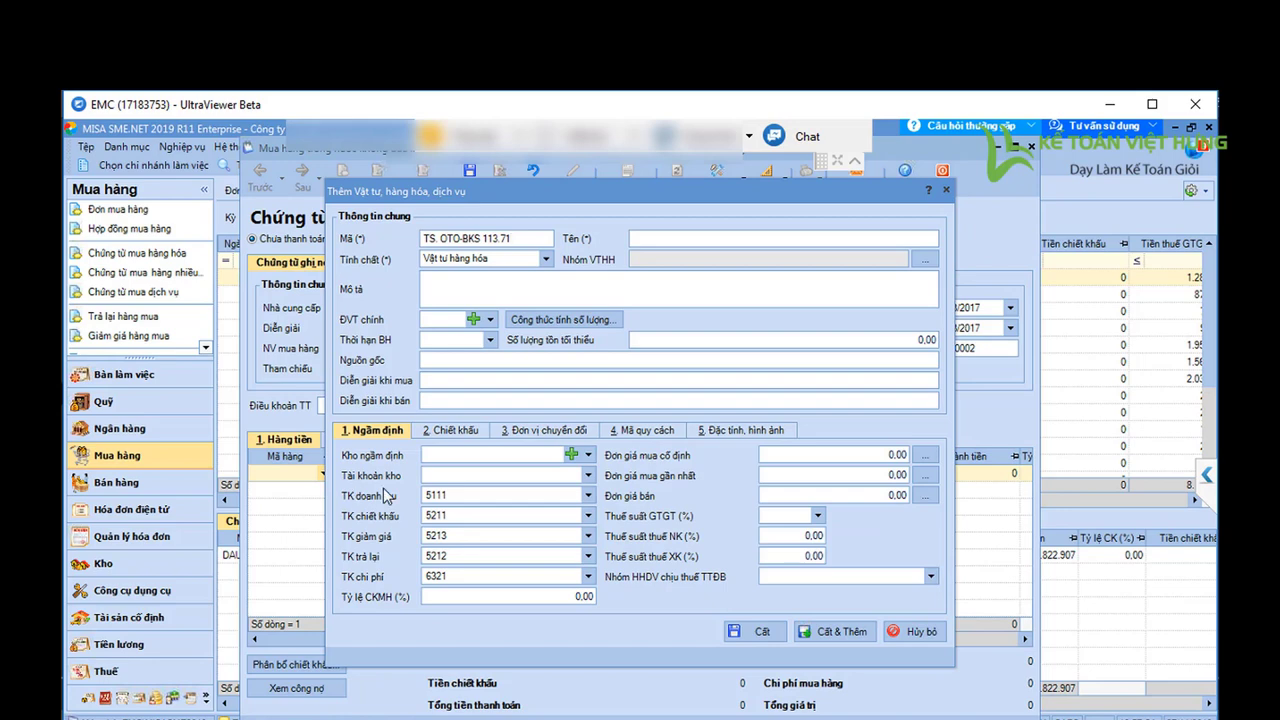
click(655, 240)
text(Xe ô tô tải Deawoo 19C-113.71)
click(478, 260)
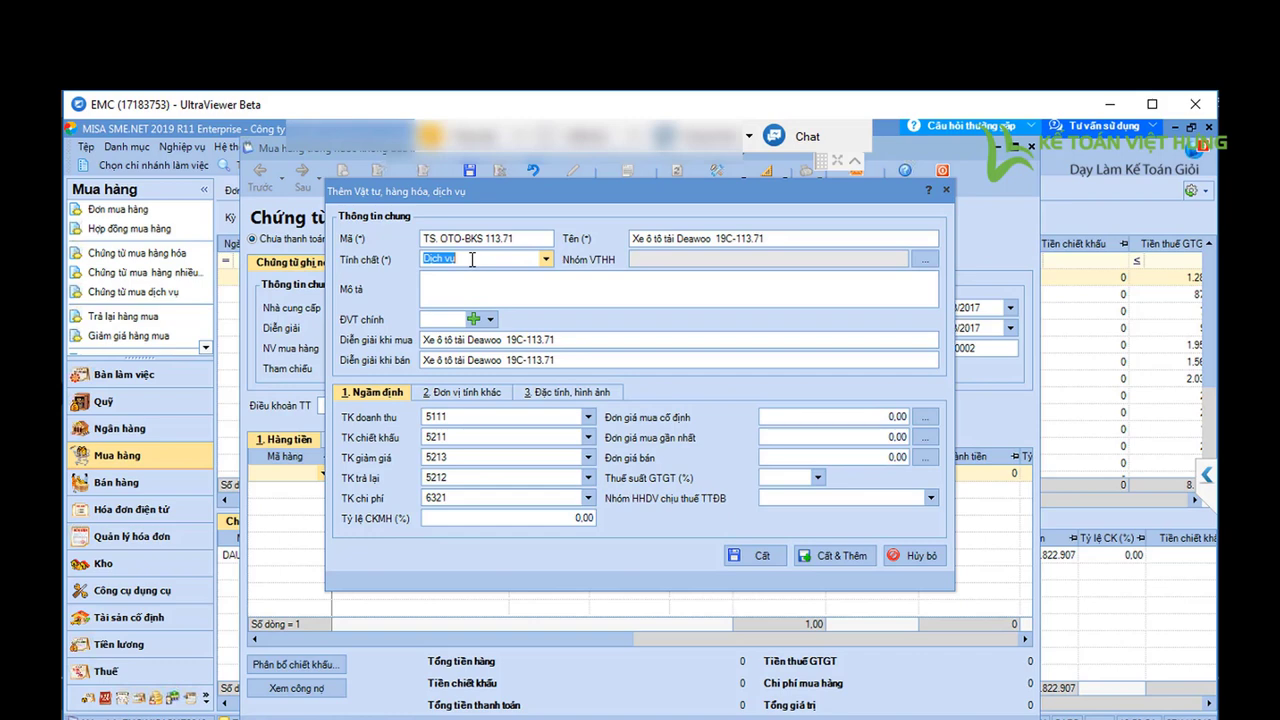
Try Vật tư hàng hóa as the item's type with the HH and NVL item groups, cancelling the group selection.
click(549, 256)
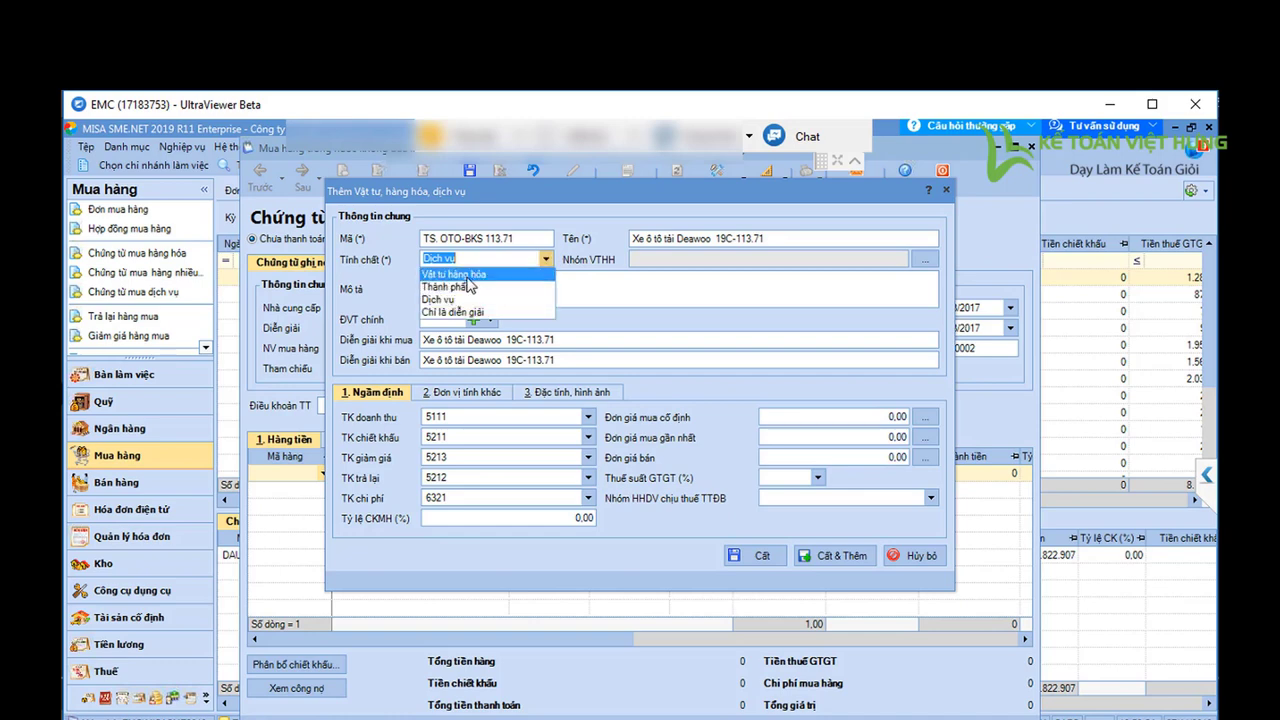
click(468, 276)
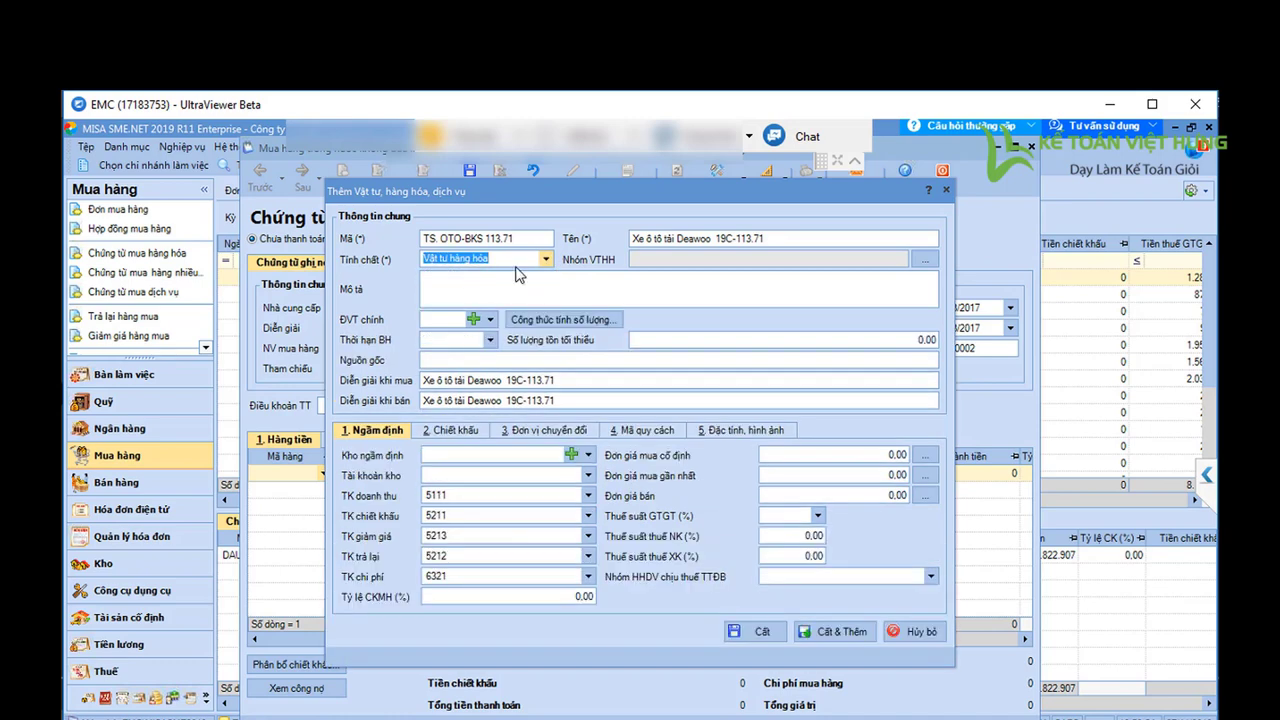
click(928, 258)
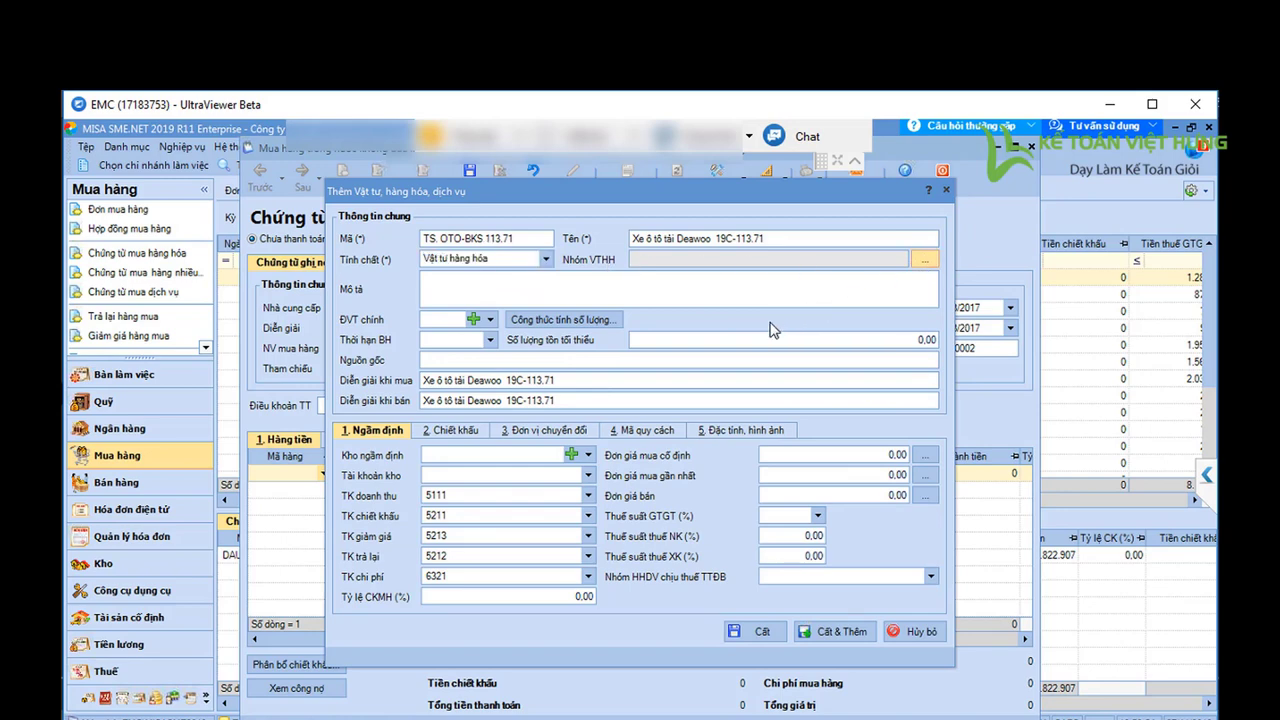
click(418, 368)
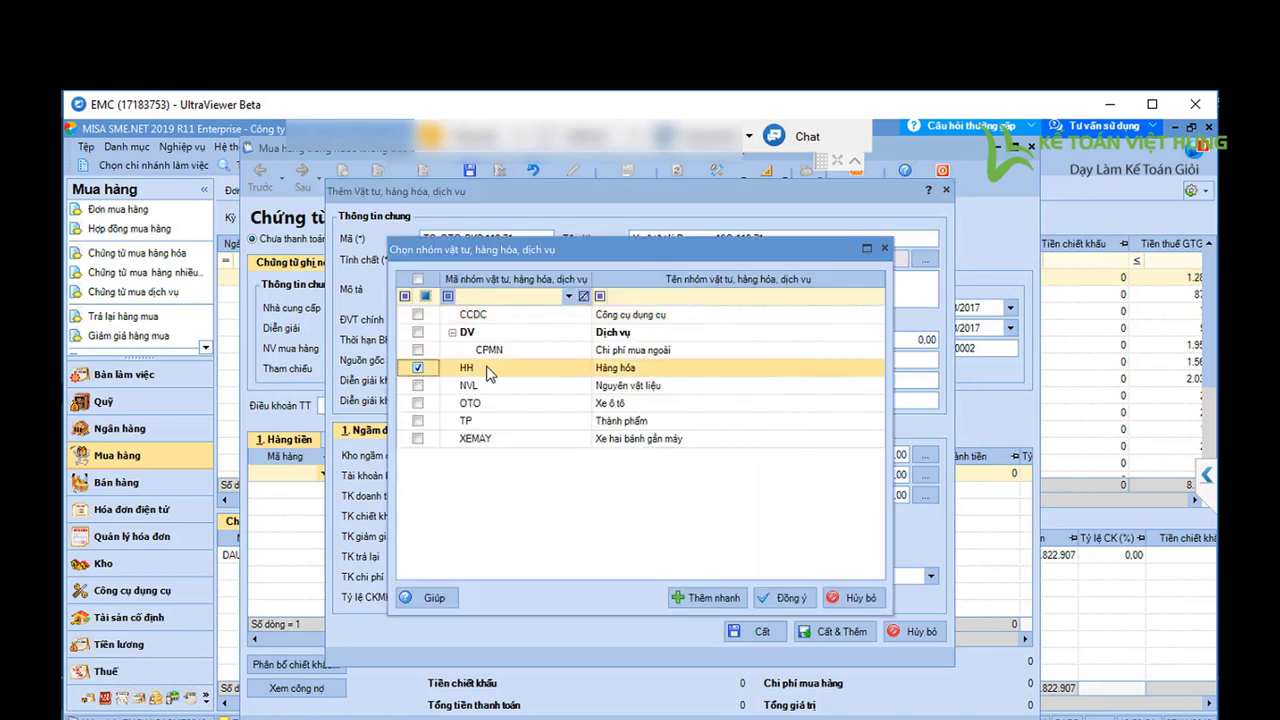
click(418, 368)
click(418, 386)
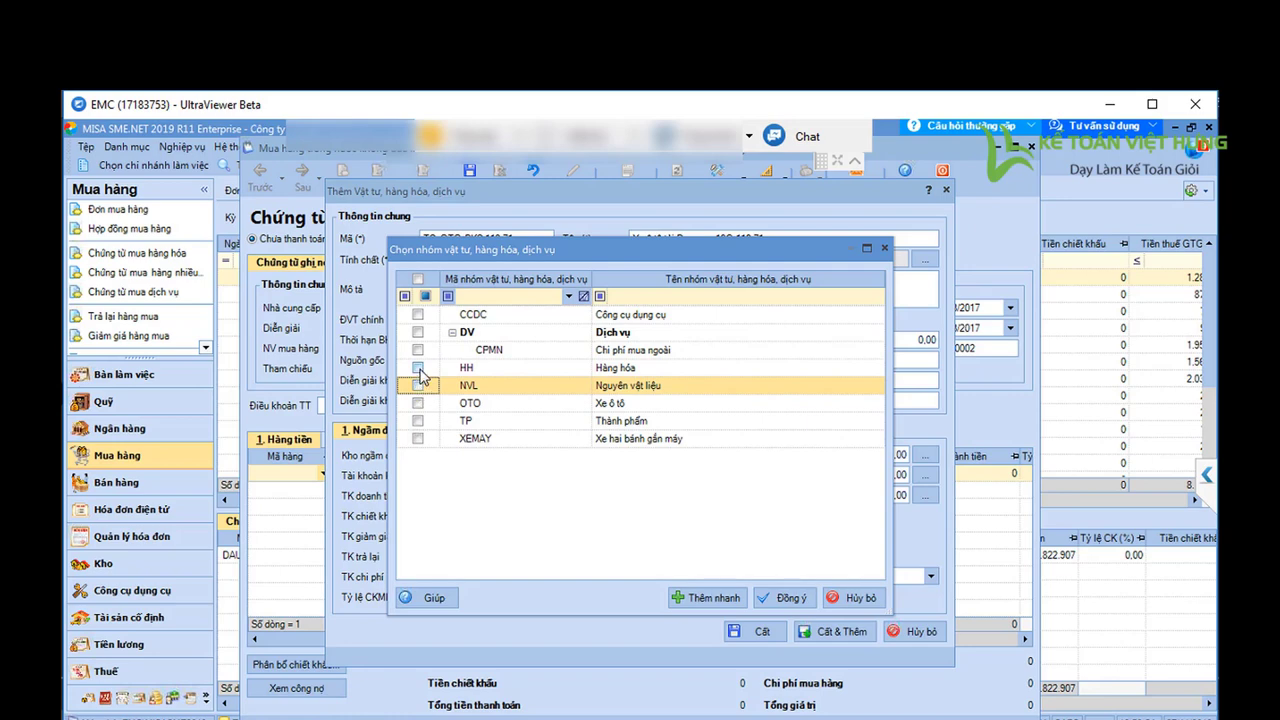
click(418, 368)
click(420, 388)
click(418, 368)
click(419, 388)
click(846, 598)
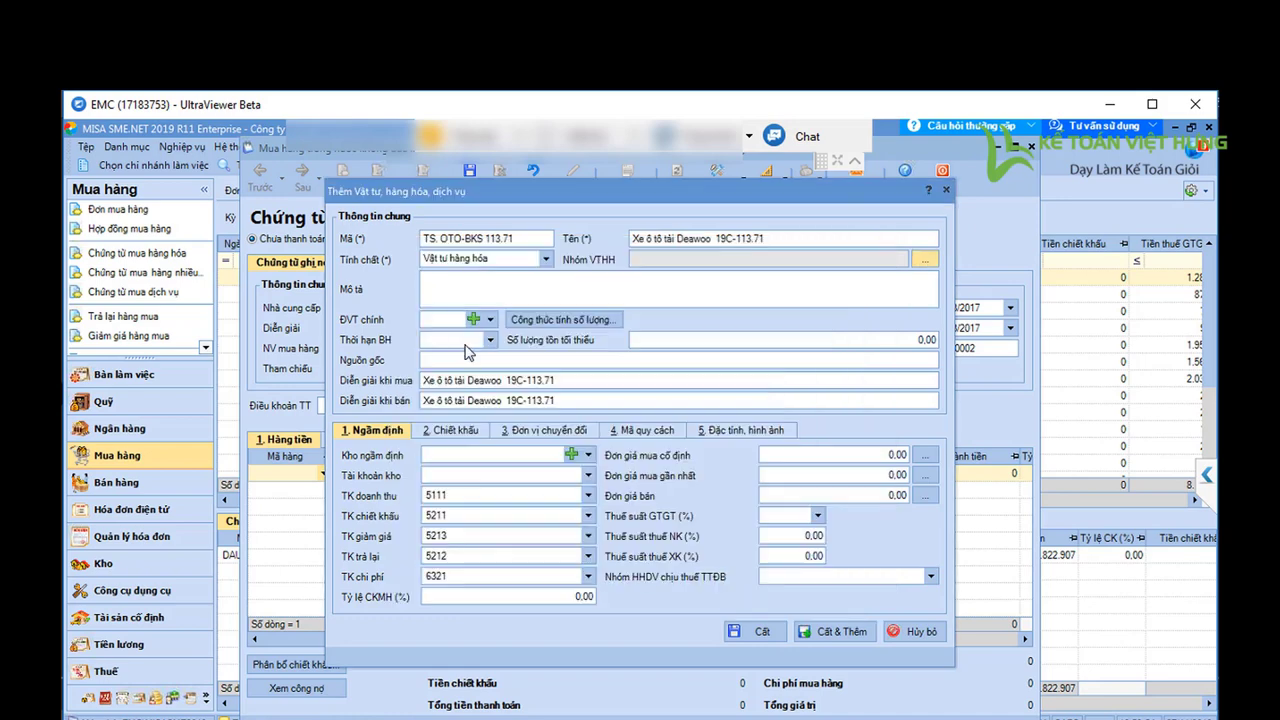
Try the types Thành phẩm with the TP group, Dịch vụ and Chỉ là diễn giải for the new item.
click(545, 258)
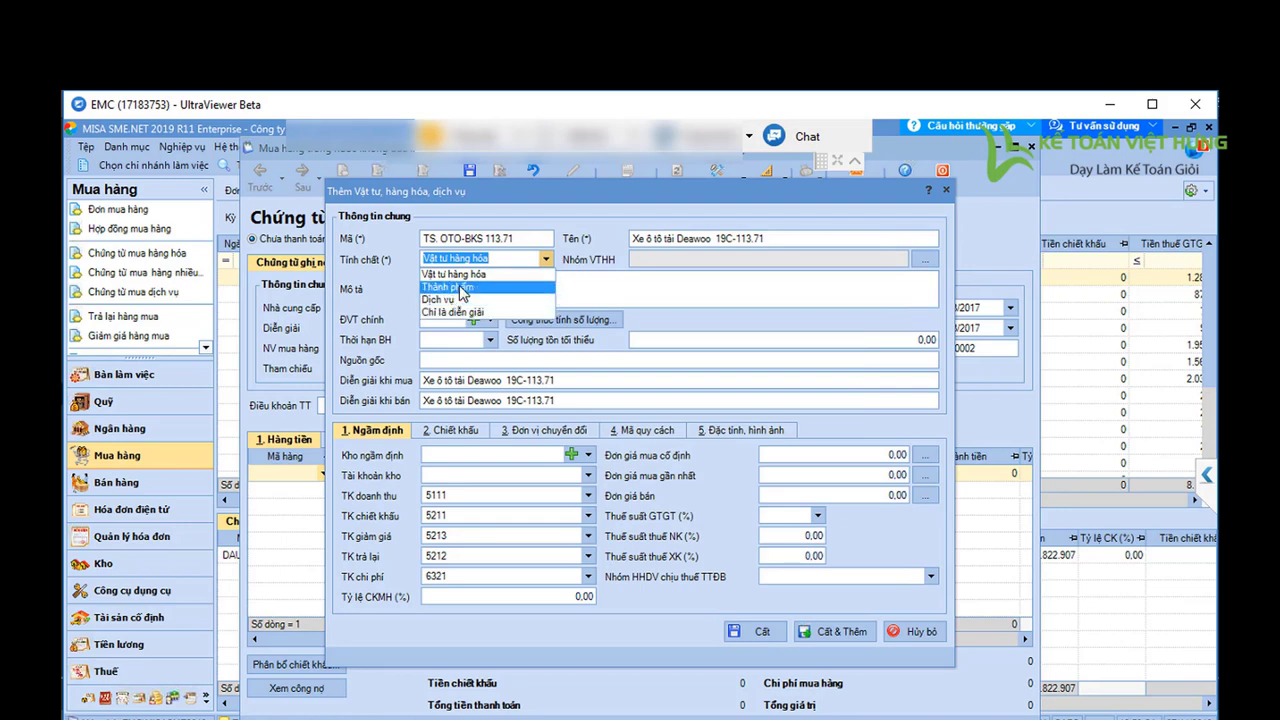
click(462, 287)
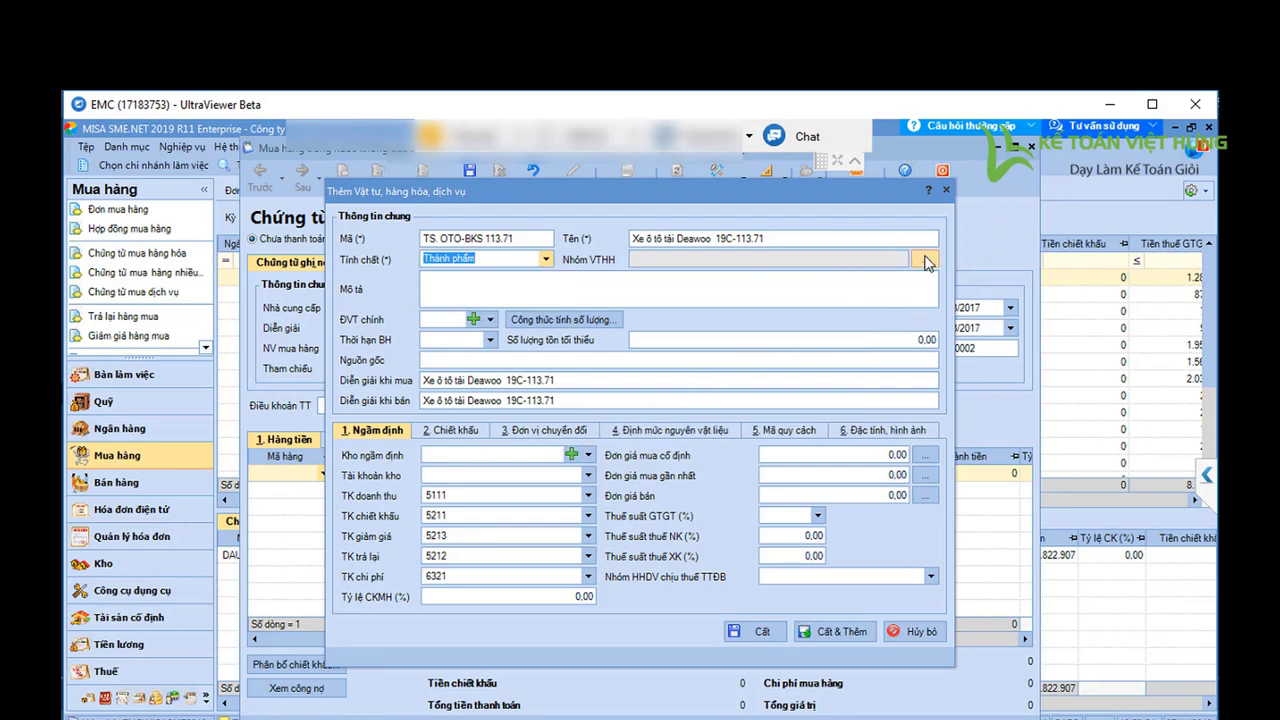
click(924, 259)
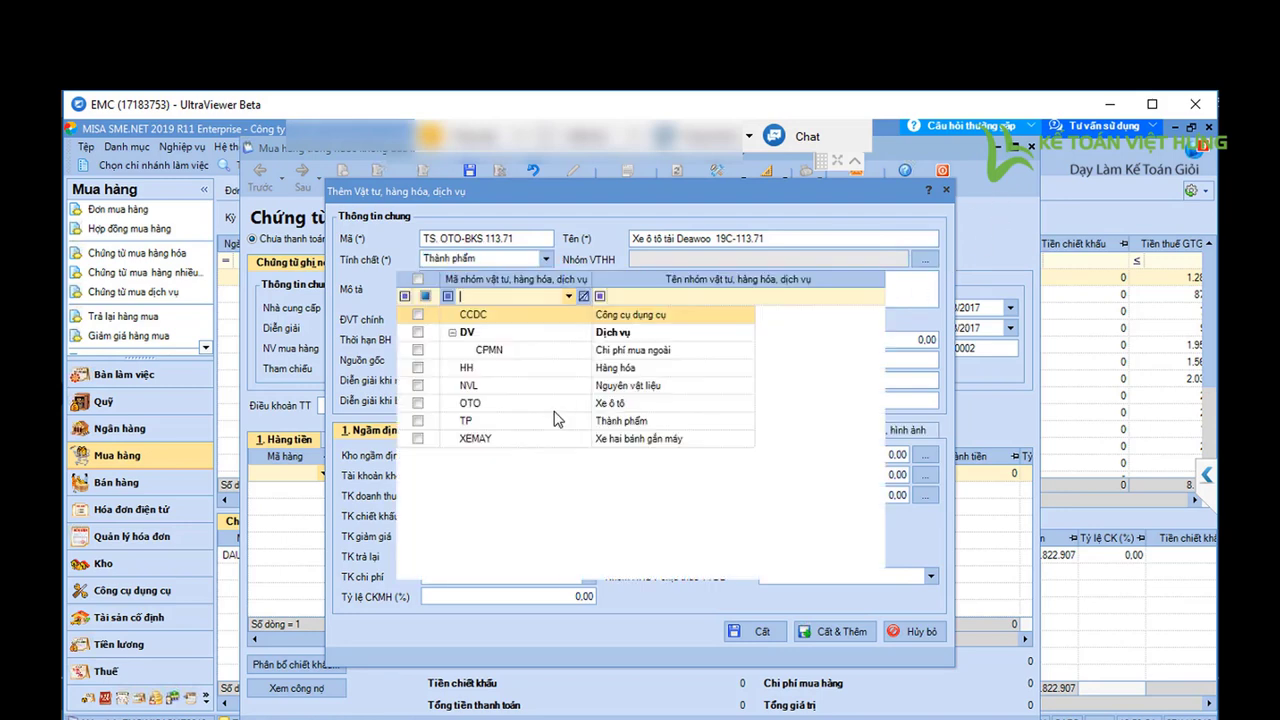
click(417, 424)
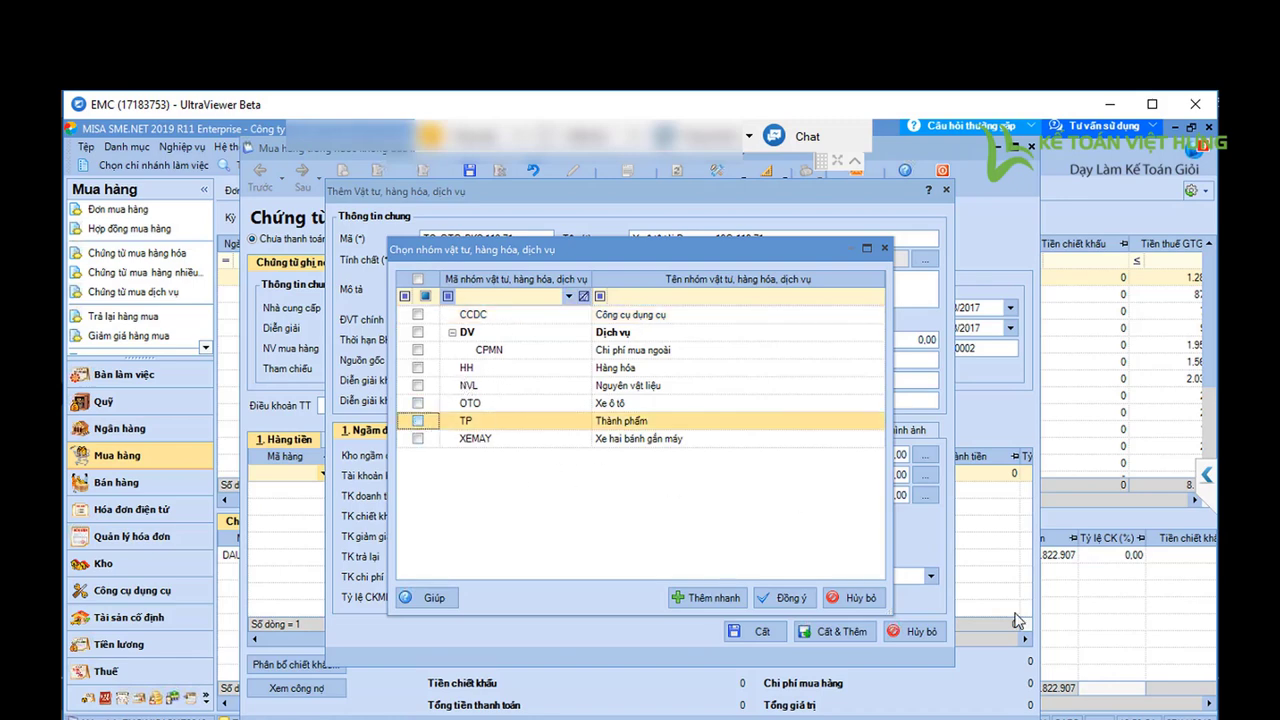
click(851, 597)
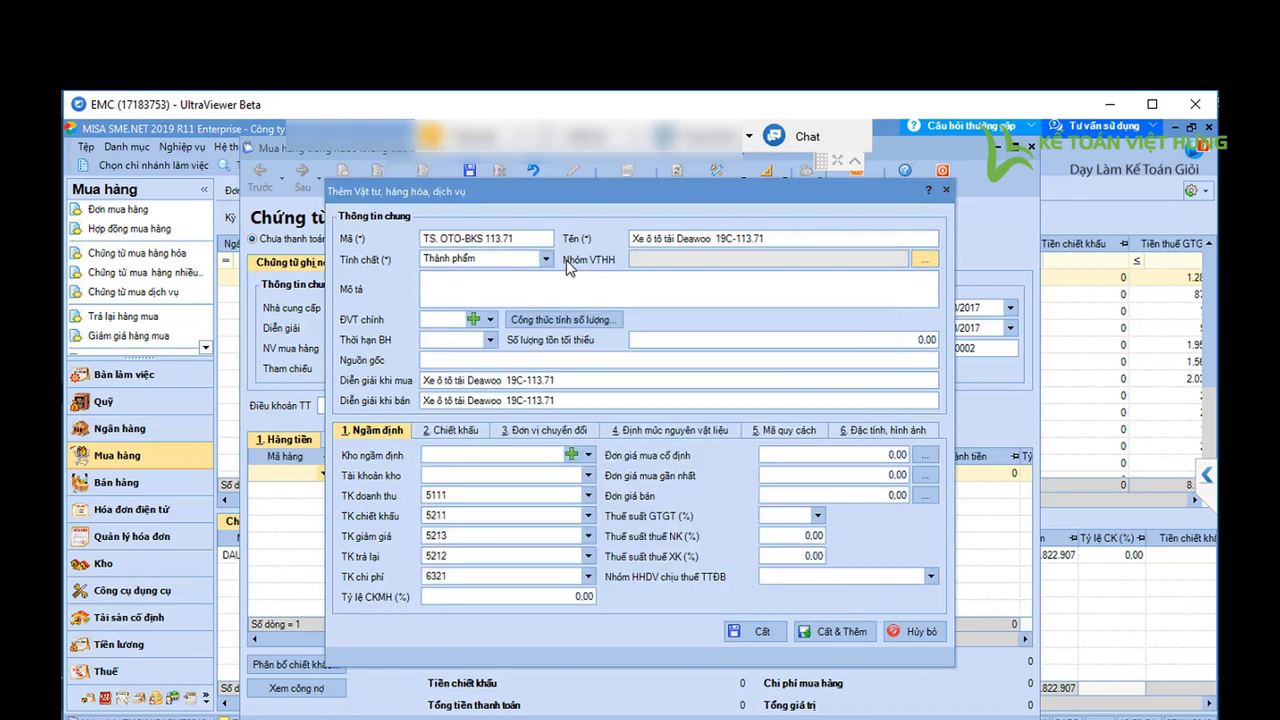
click(547, 258)
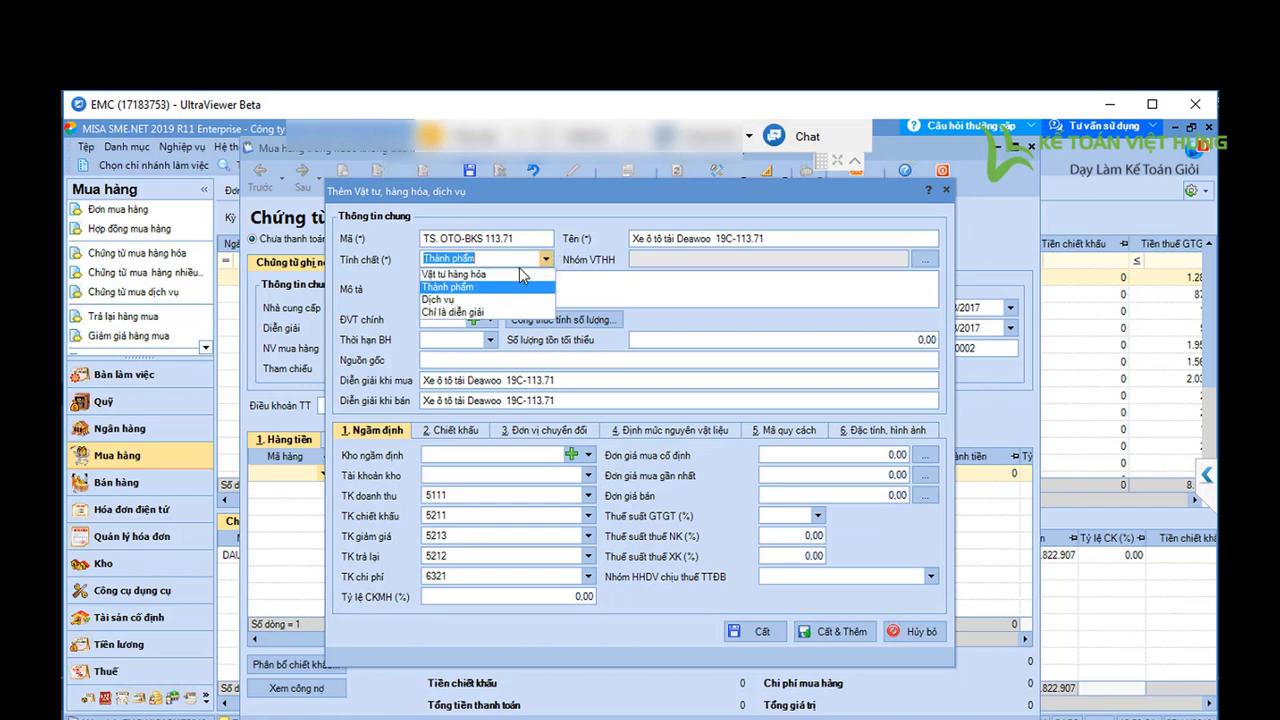
click(466, 302)
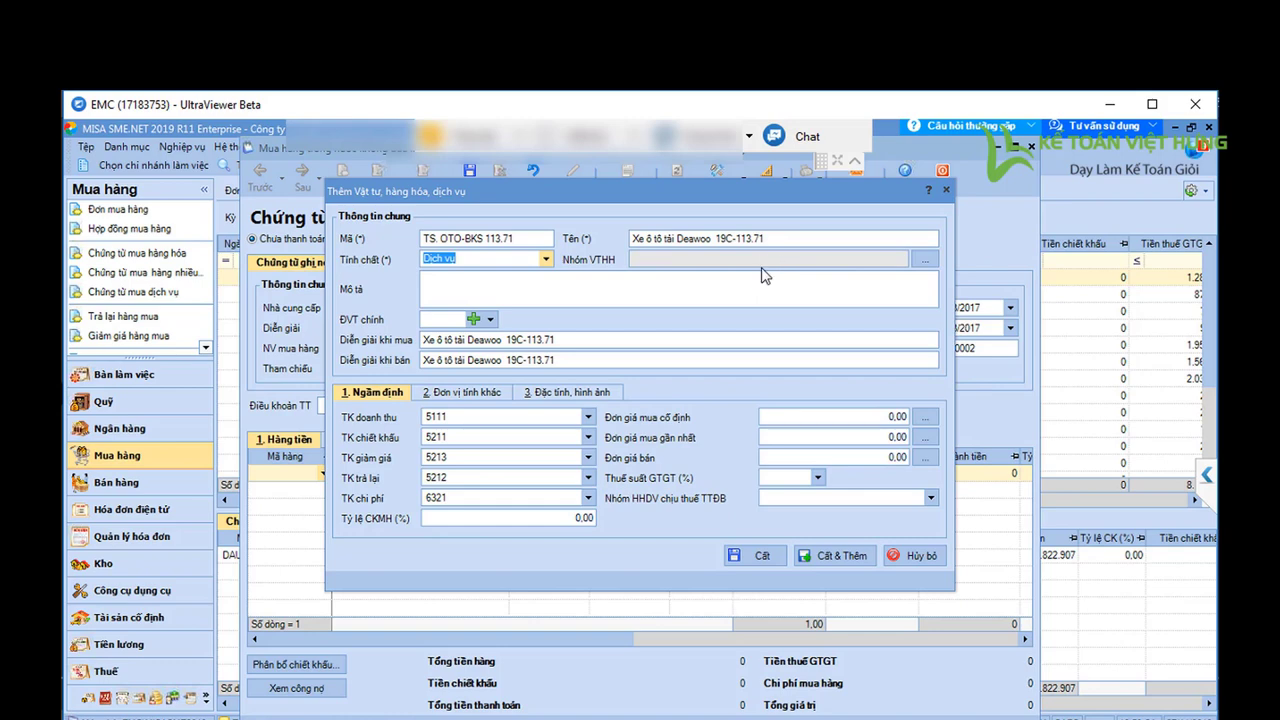
click(545, 259)
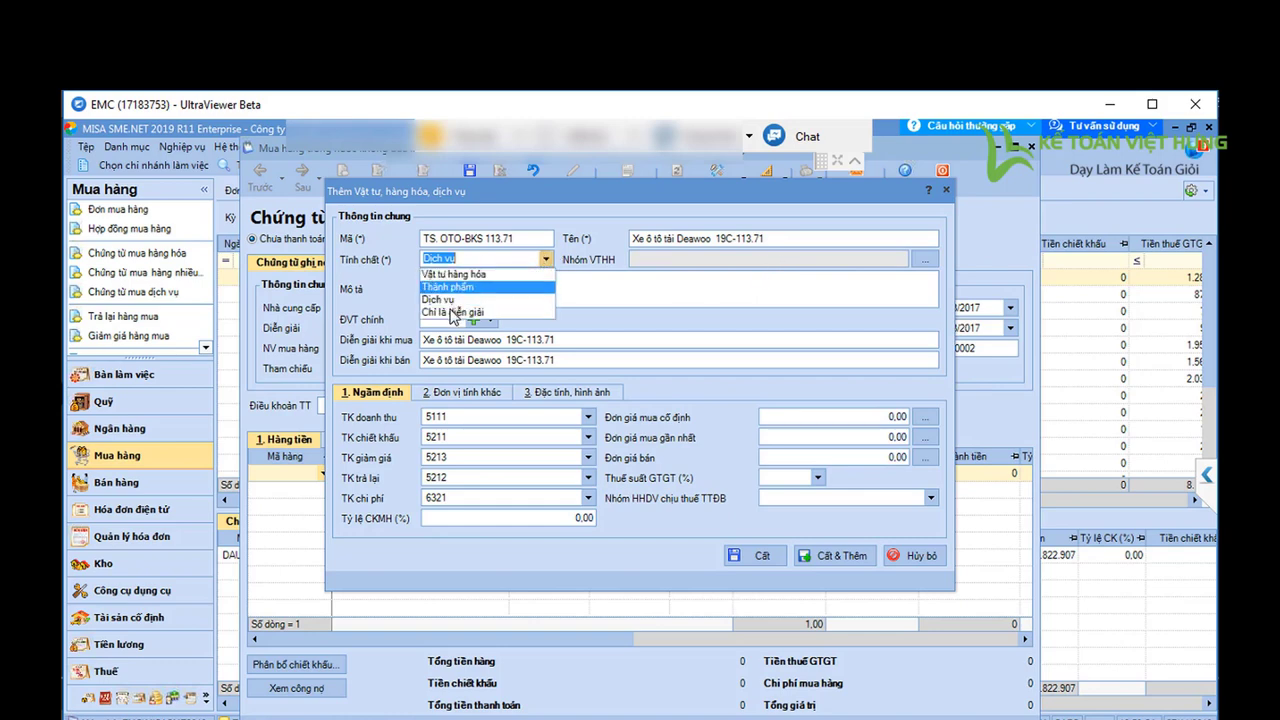
click(453, 312)
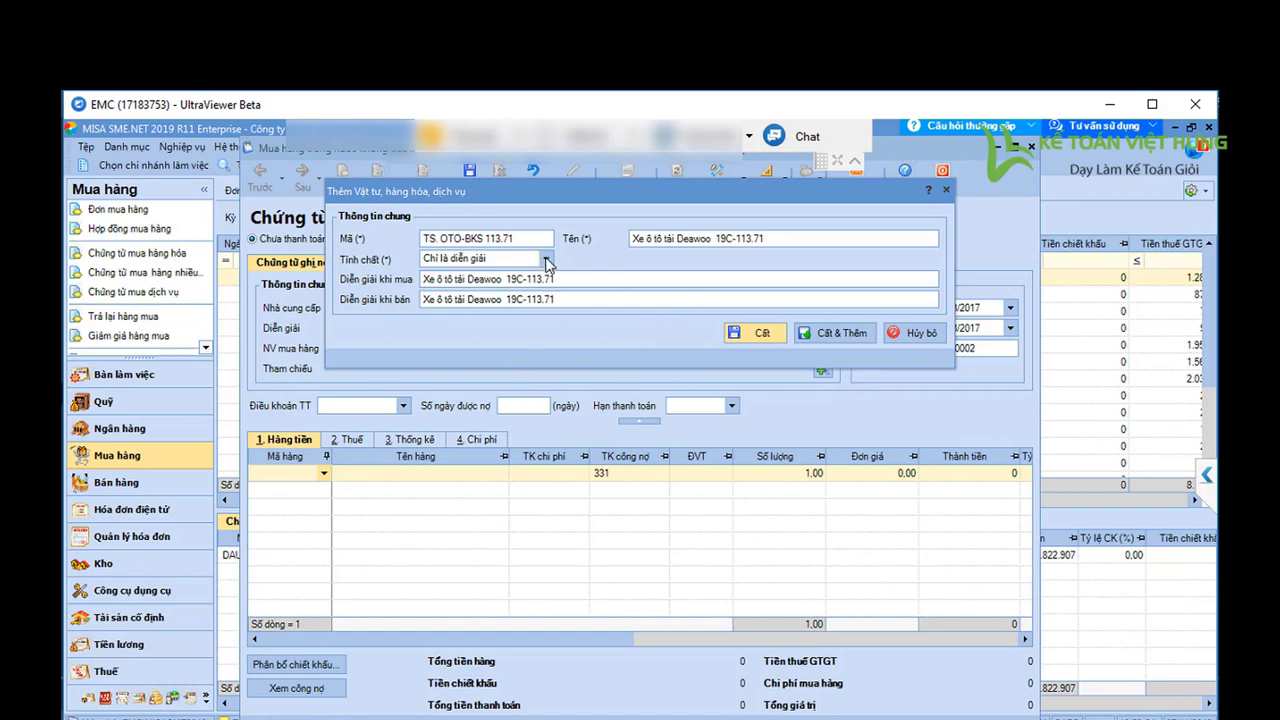
Set the item's type to Dịch vụ, its expense account to 2113 and its VAT rate to 10%, and save the item.
click(545, 259)
click(440, 299)
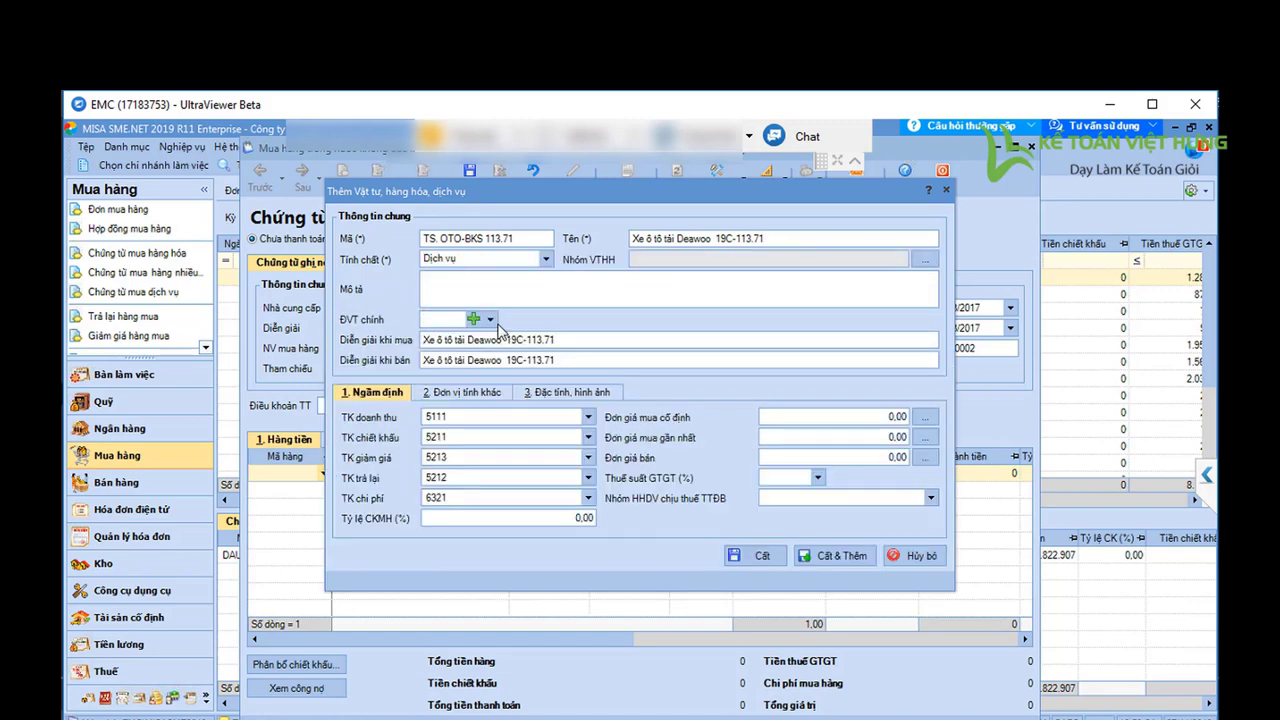
click(455, 497)
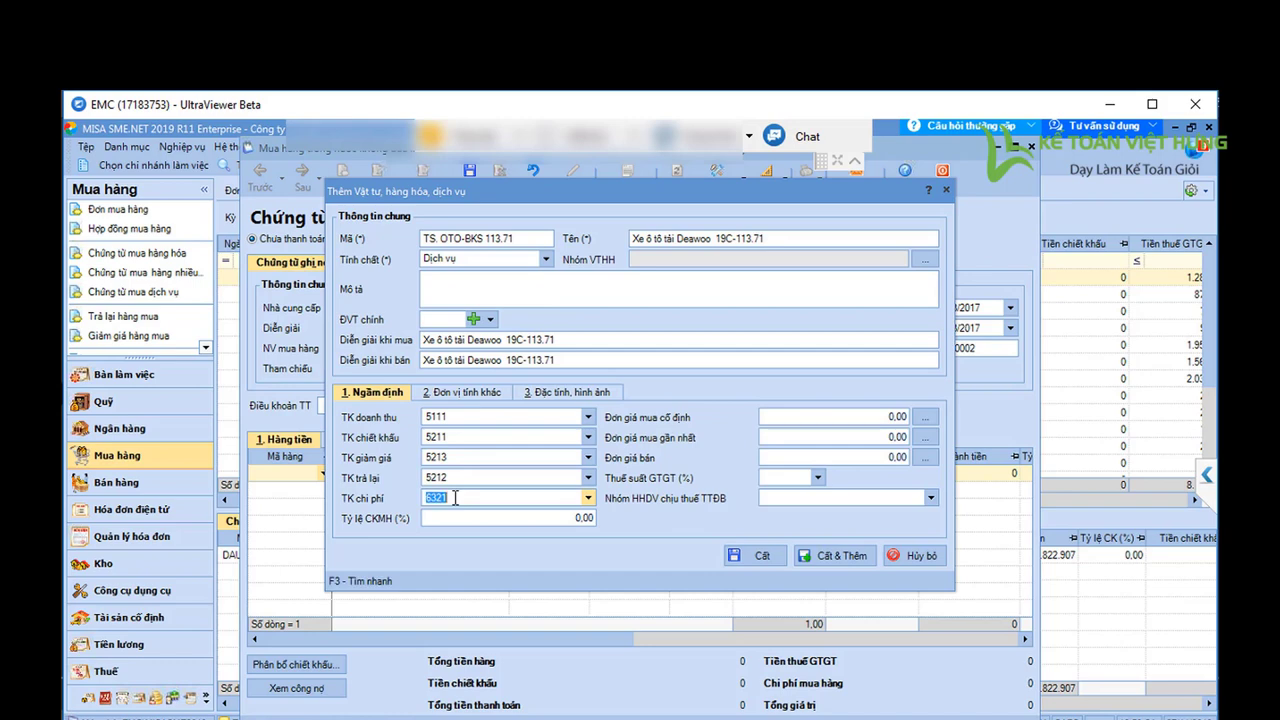
text(211)
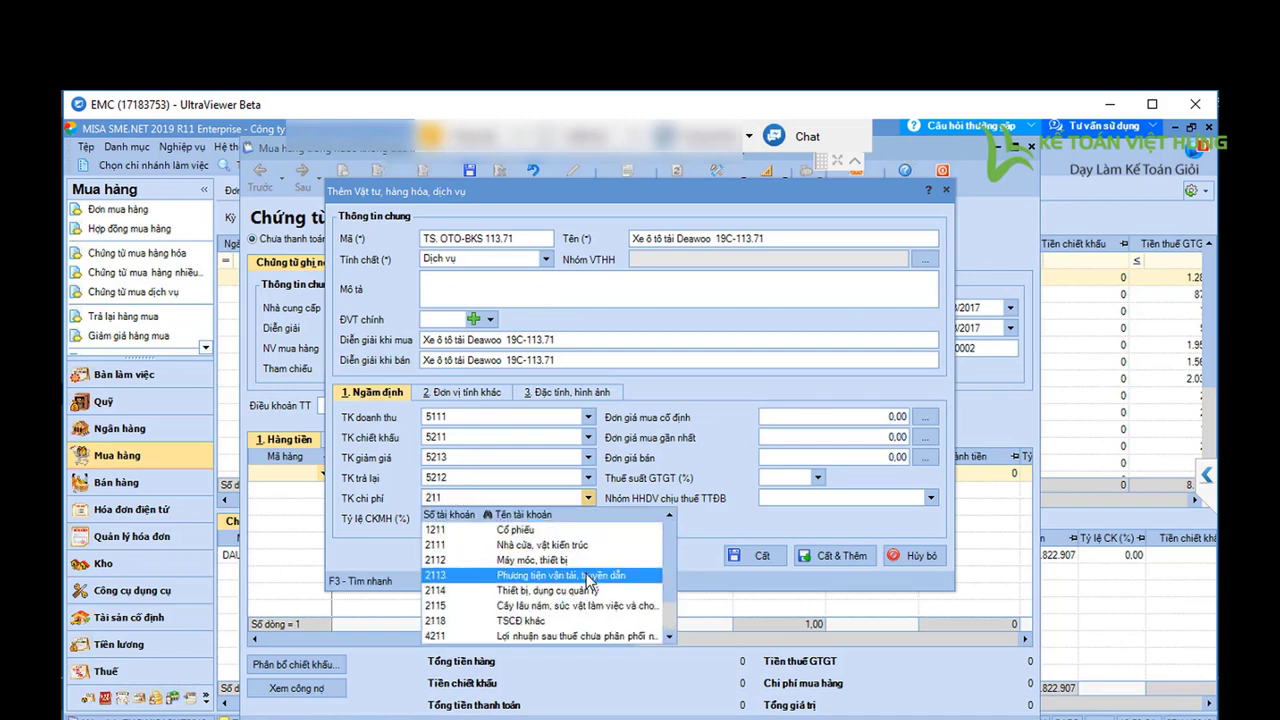
click(588, 578)
click(817, 477)
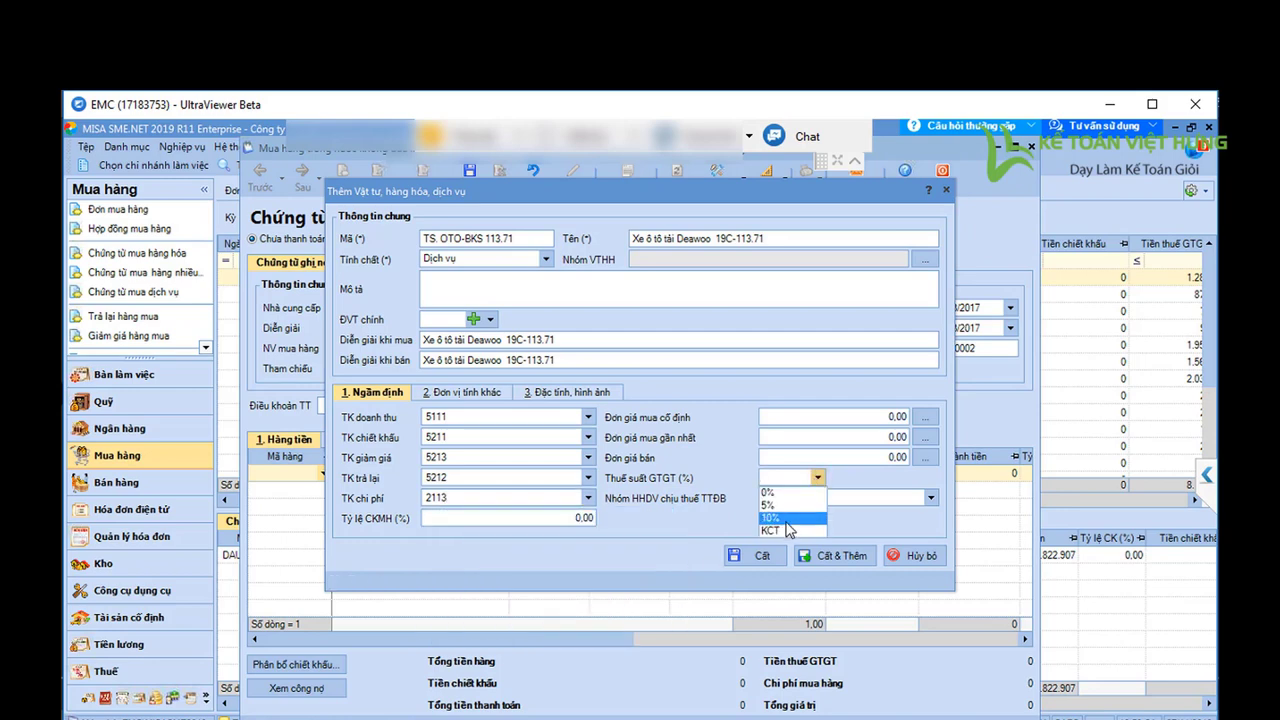
click(787, 520)
click(761, 554)
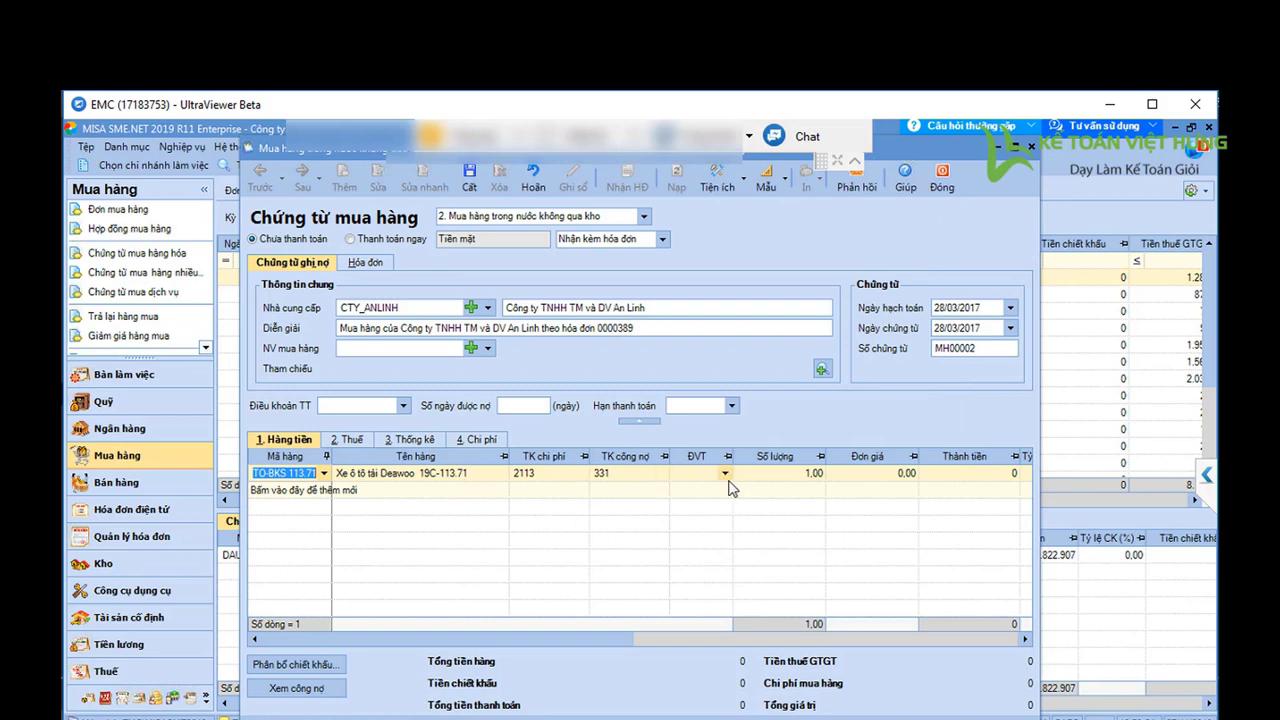
Enter 359.090.909 as the amount (Thành tiền) on the truck's goods line.
click(428, 474)
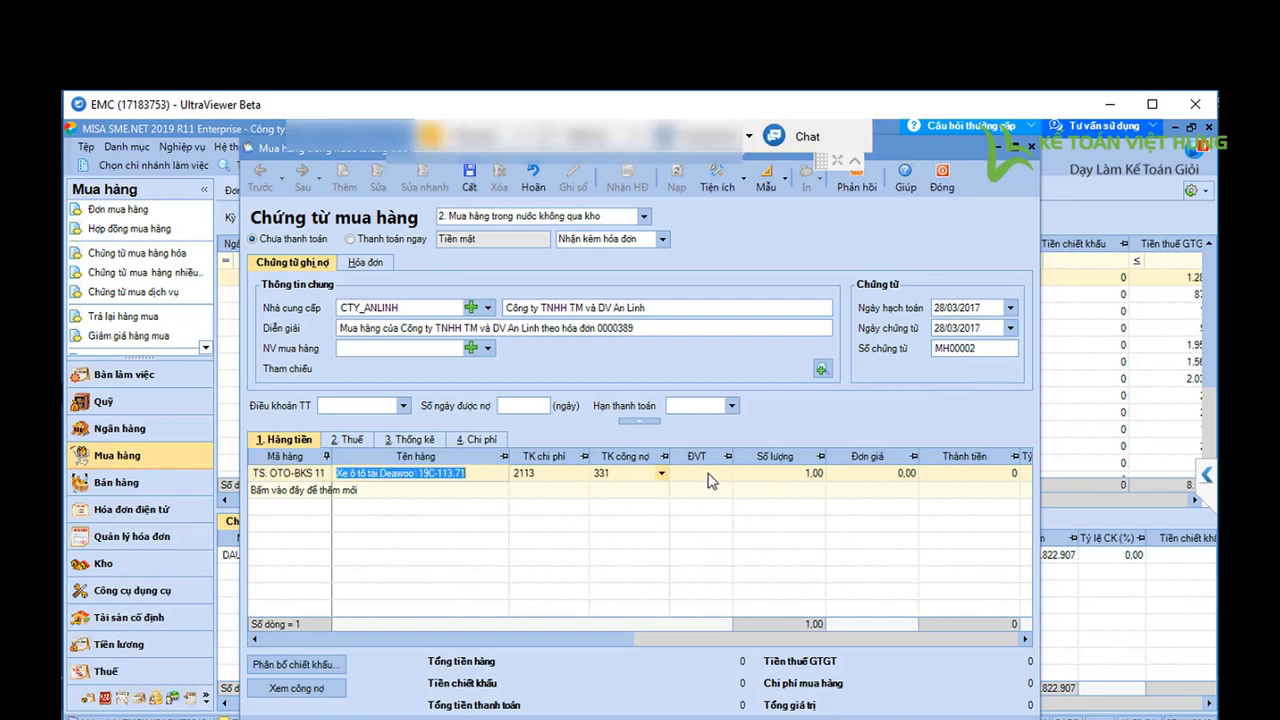
click(769, 479)
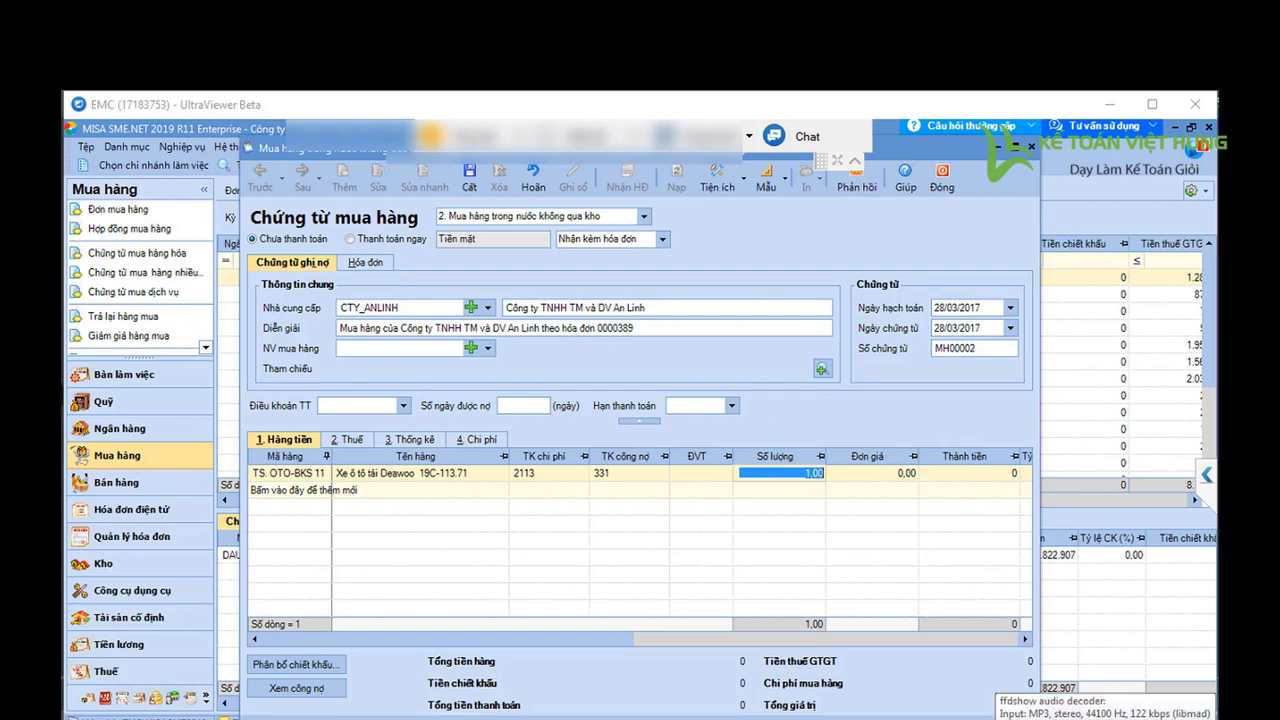
key(Tab)
key(Tab)
text(359)
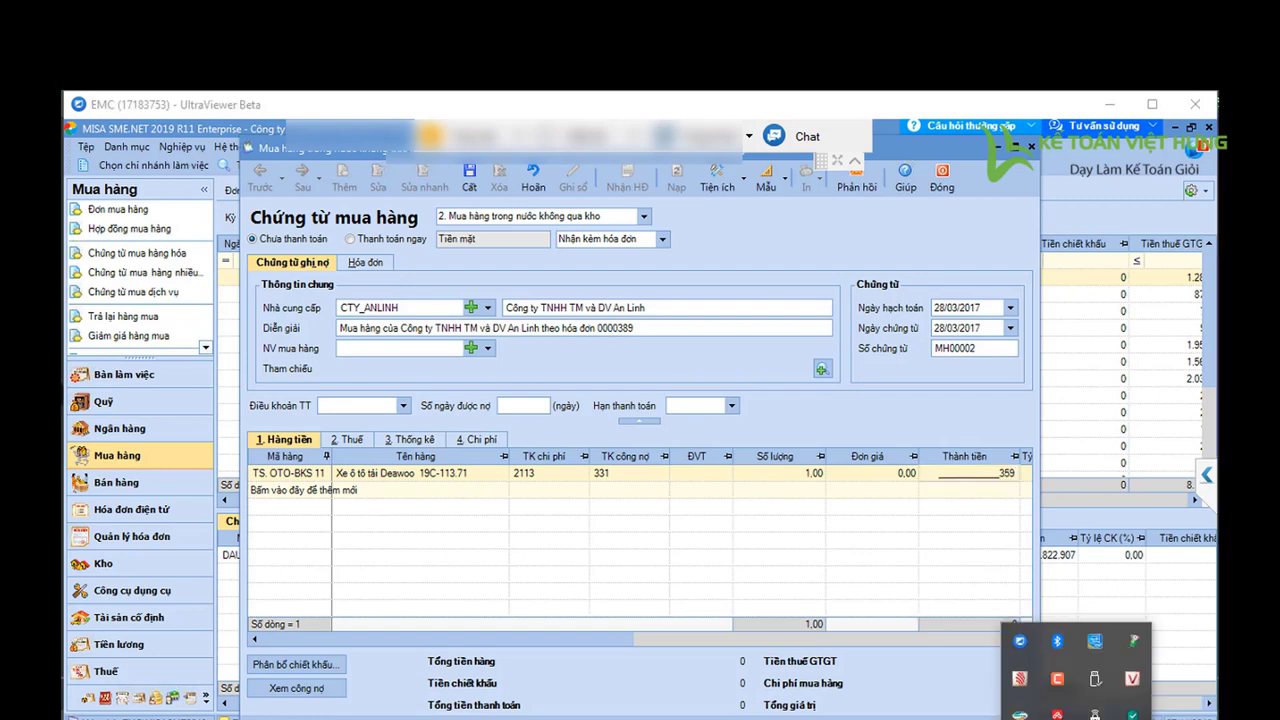
text(.090.909)
key(Tab)
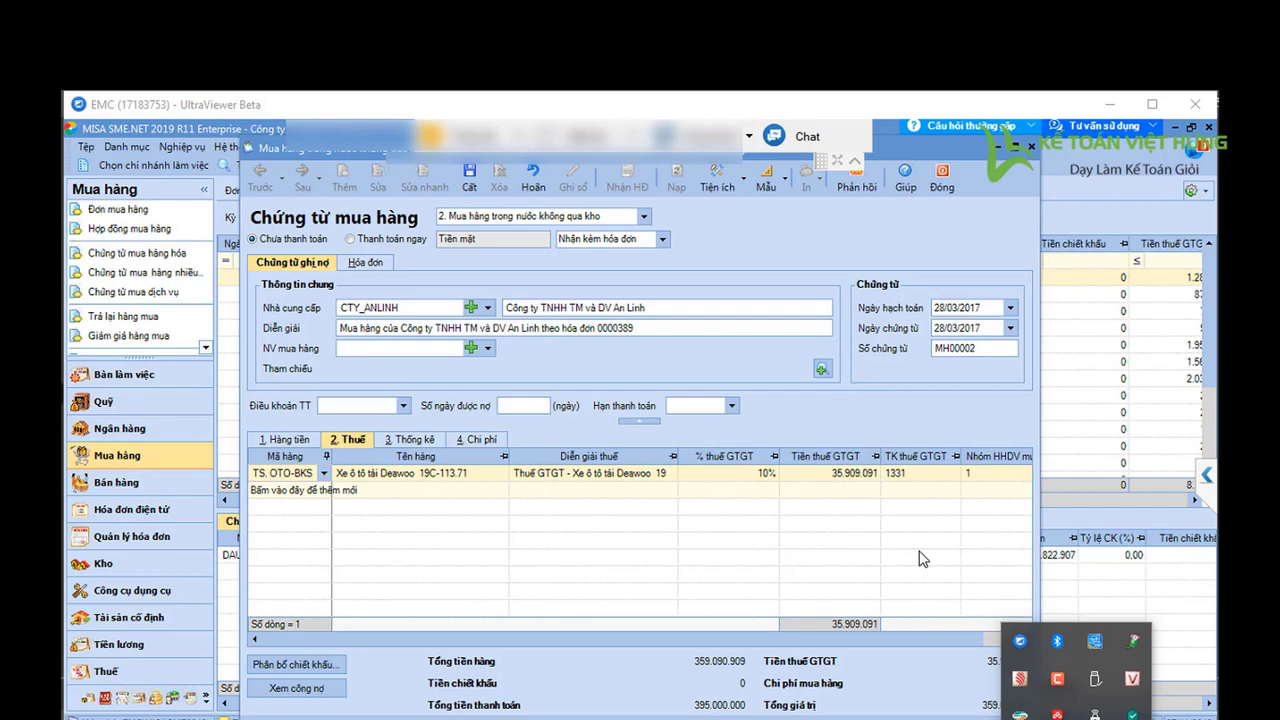
Check the purchase voucher's invoice and debt voucher details, and save the voucher.
key(ctrl+Tab)
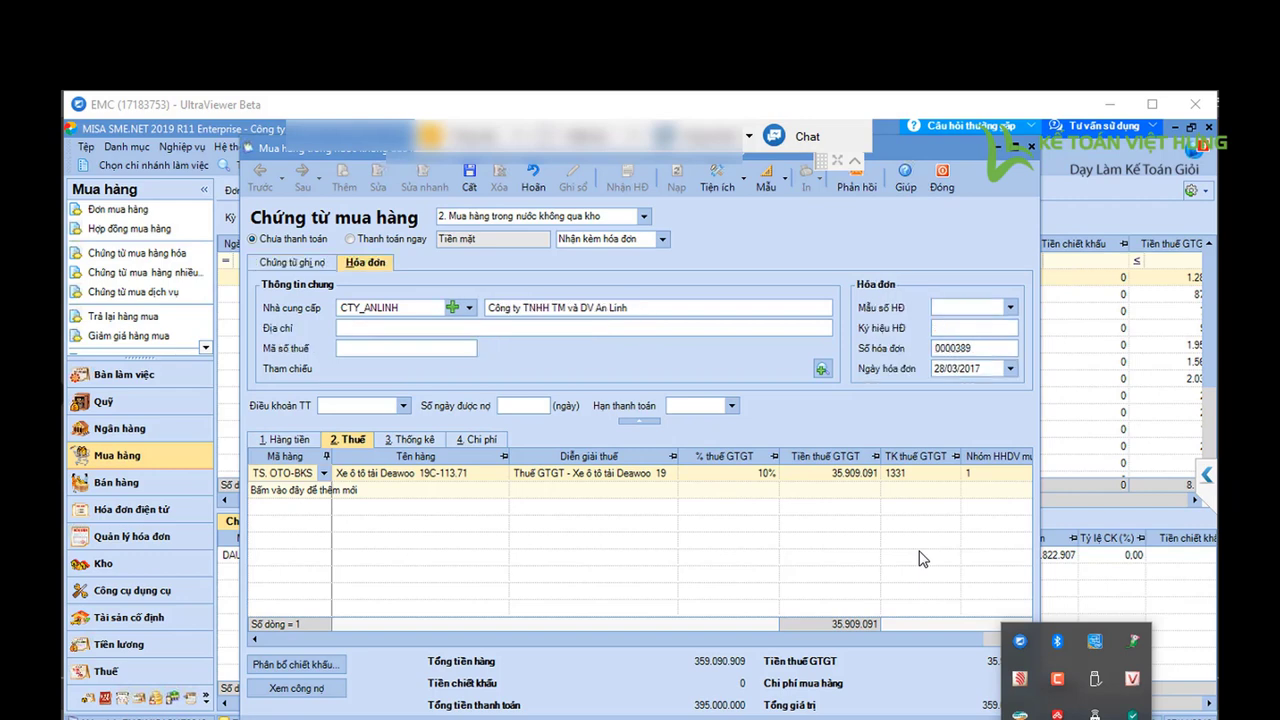
key(ctrl+Tab)
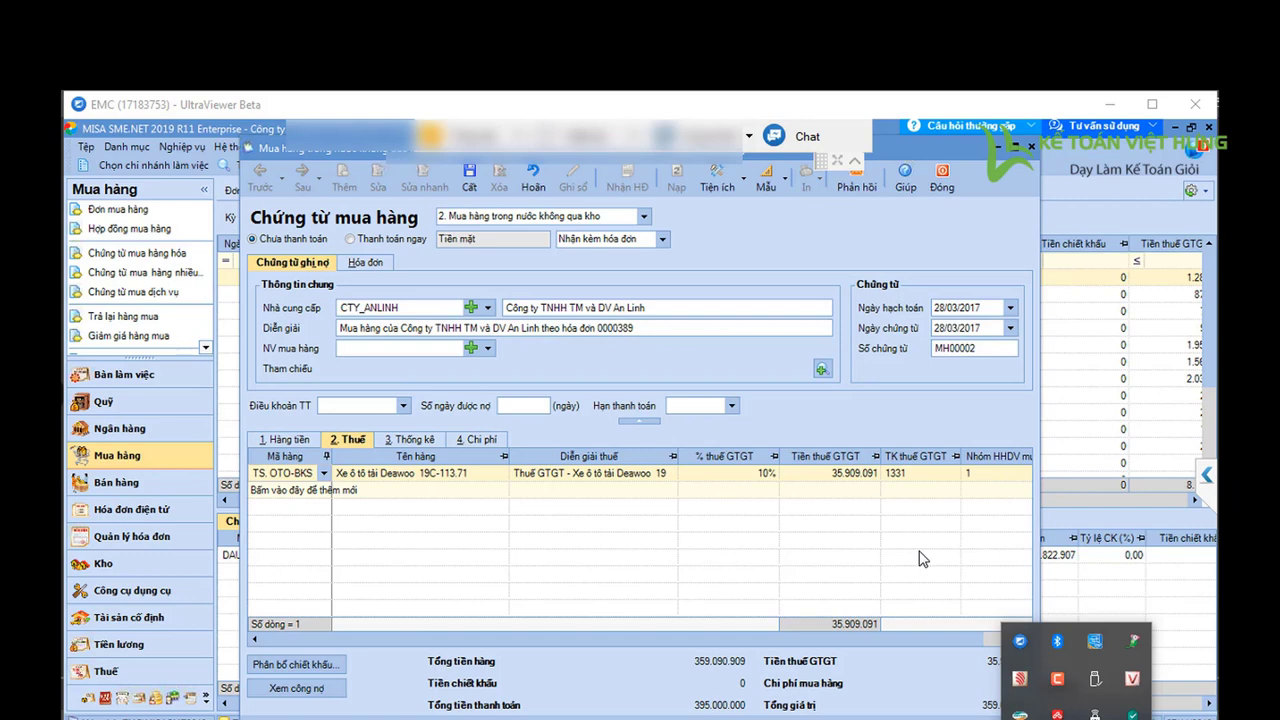
click(364, 264)
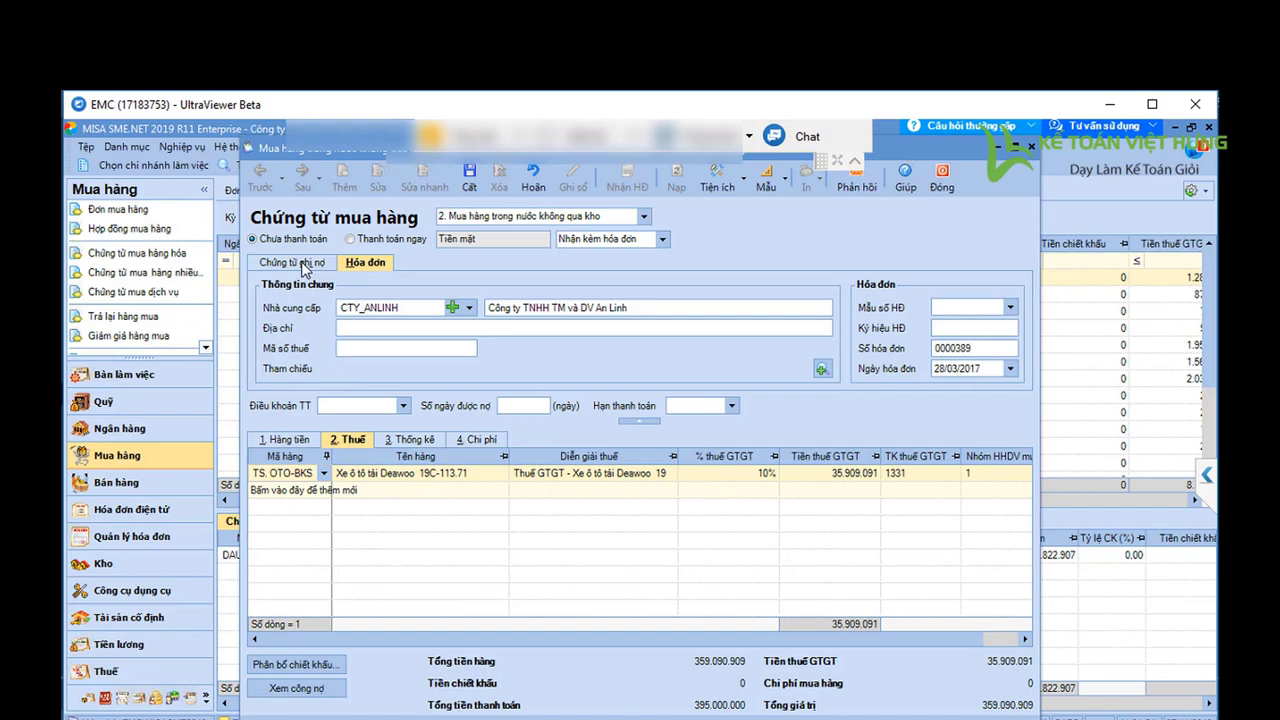
click(303, 265)
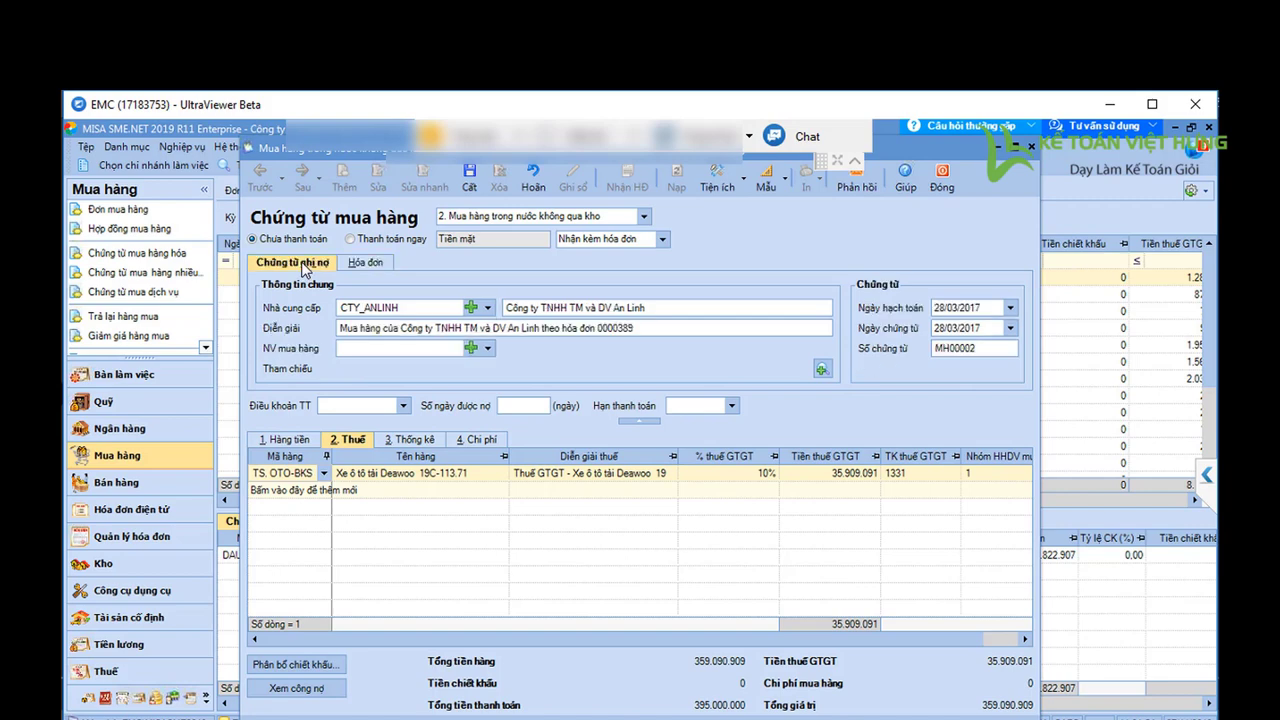
click(471, 180)
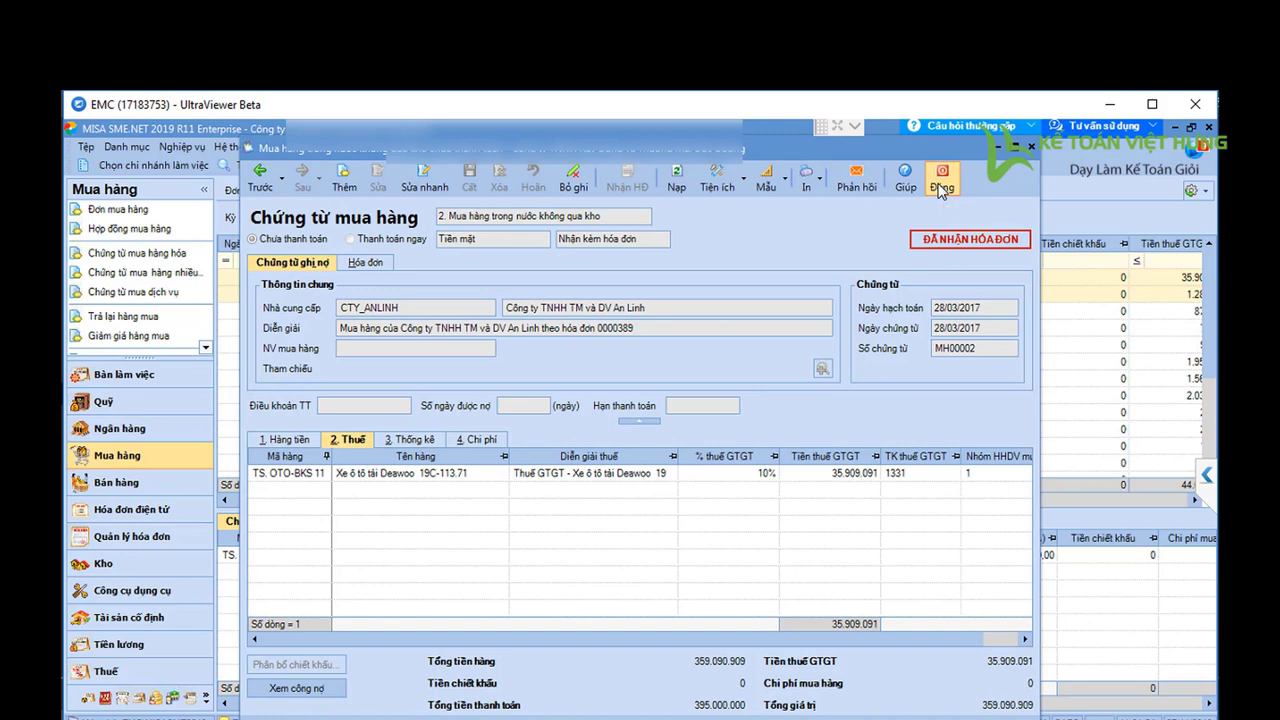
Close the saved purchase voucher and open a new fixed asset increase (Ghi tăng) record.
click(940, 188)
click(182, 147)
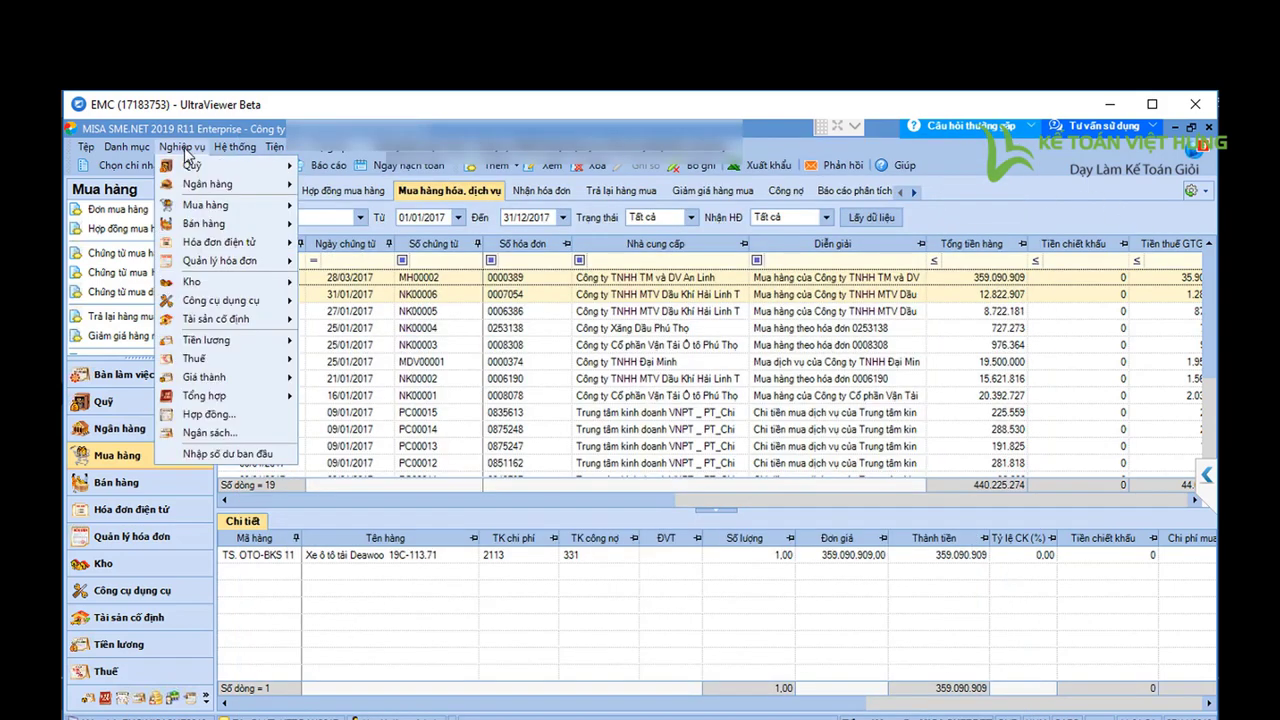
mouse_move(223, 302)
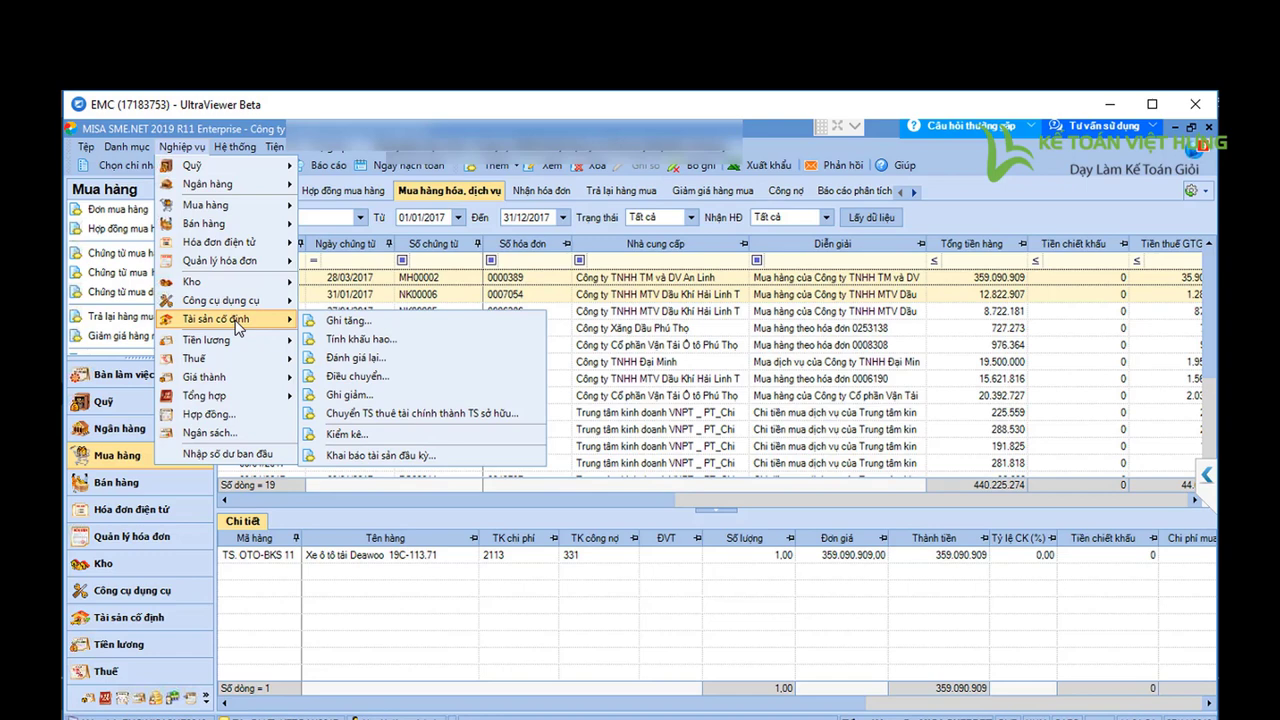
click(342, 324)
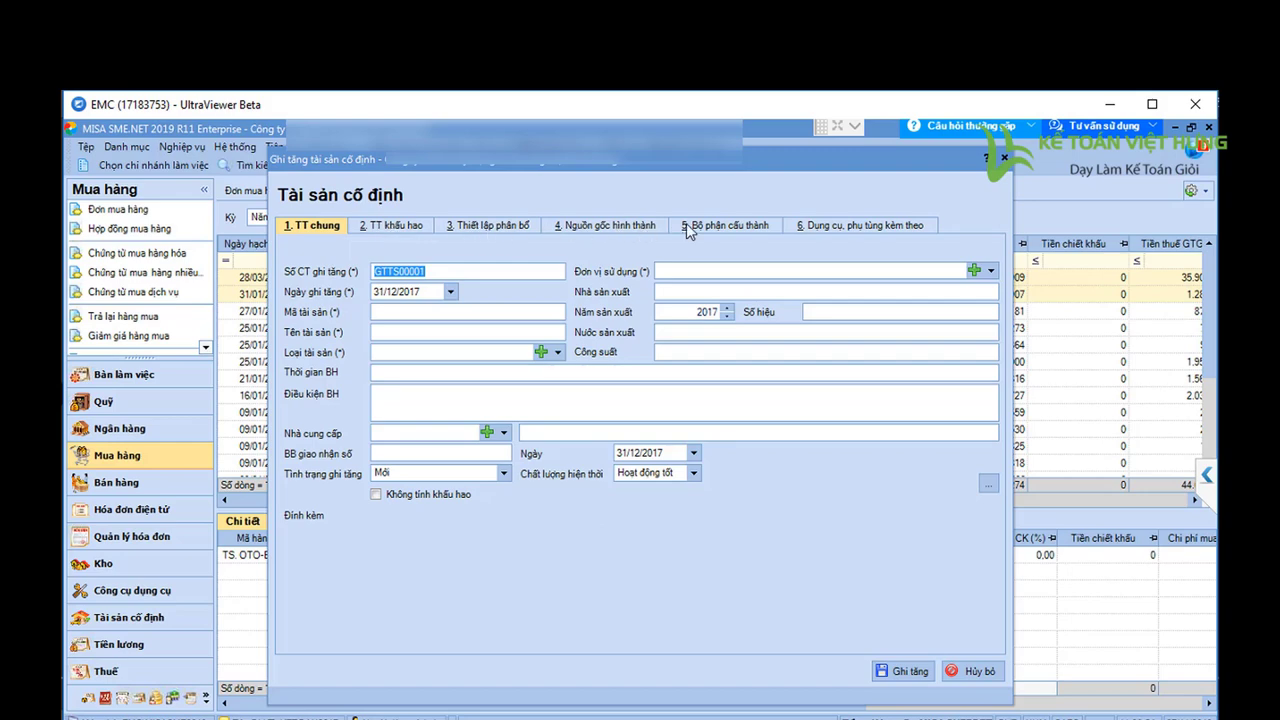
click(731, 224)
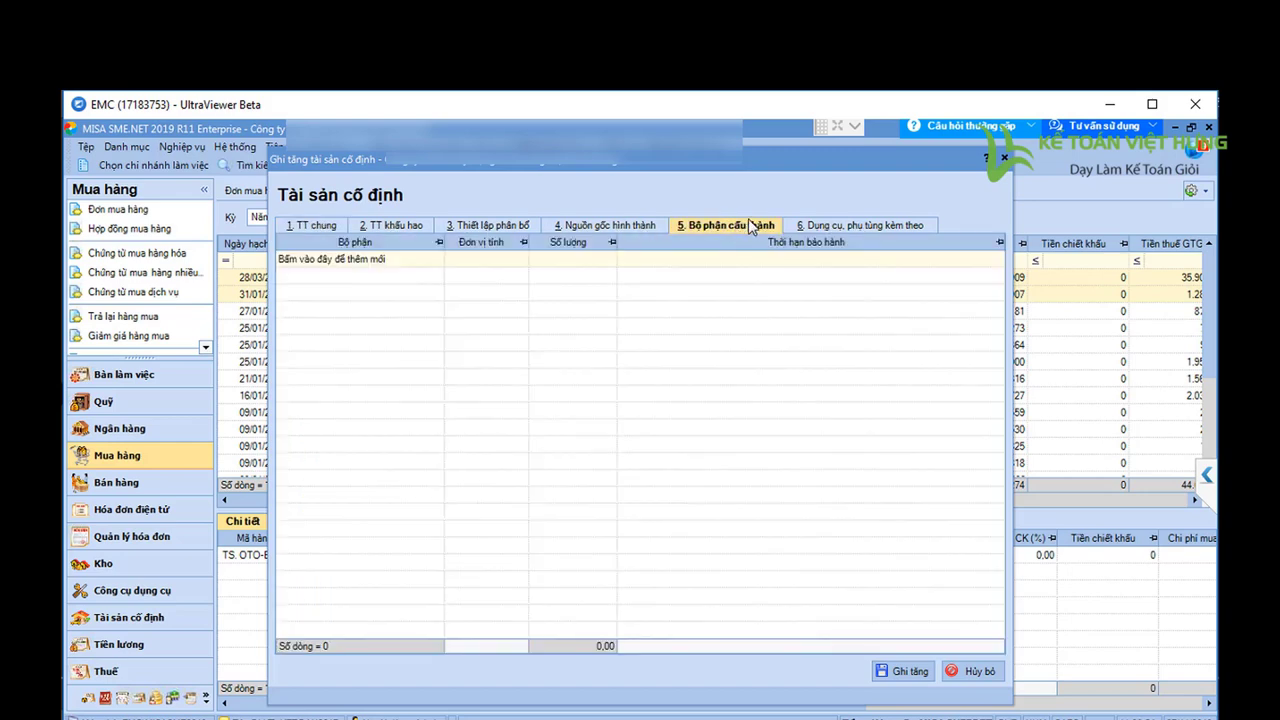
click(813, 227)
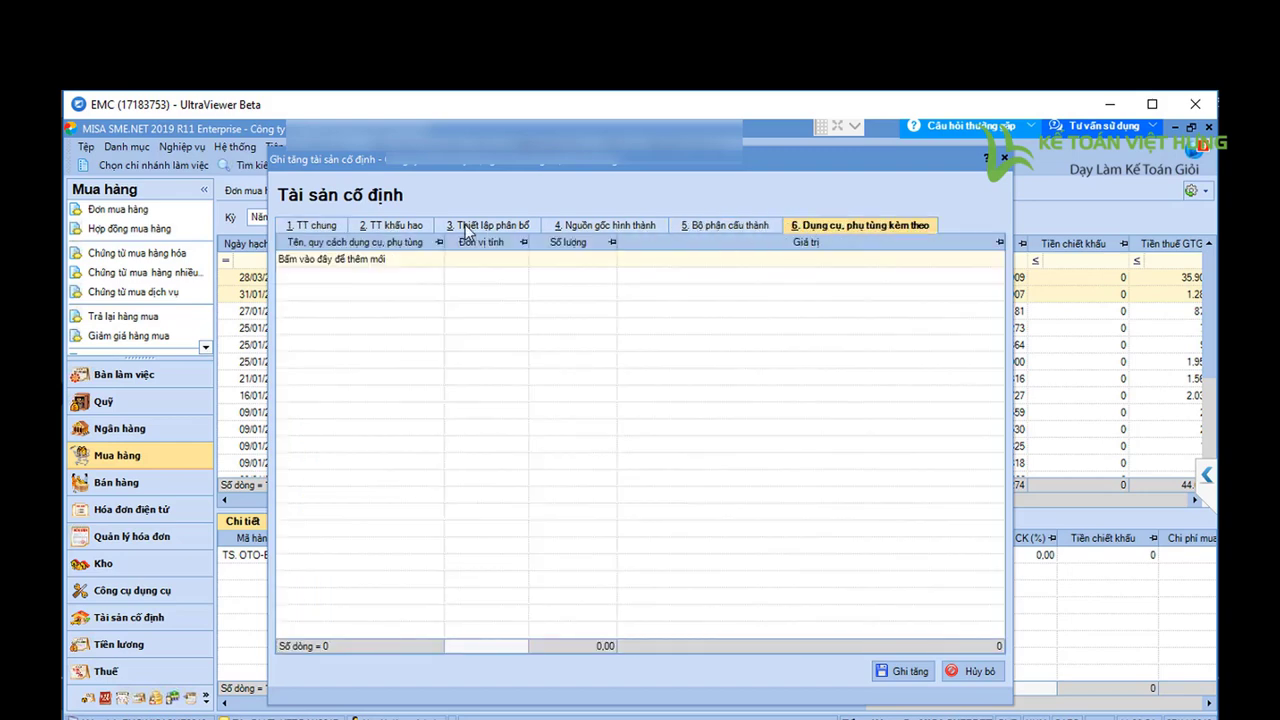
click(327, 226)
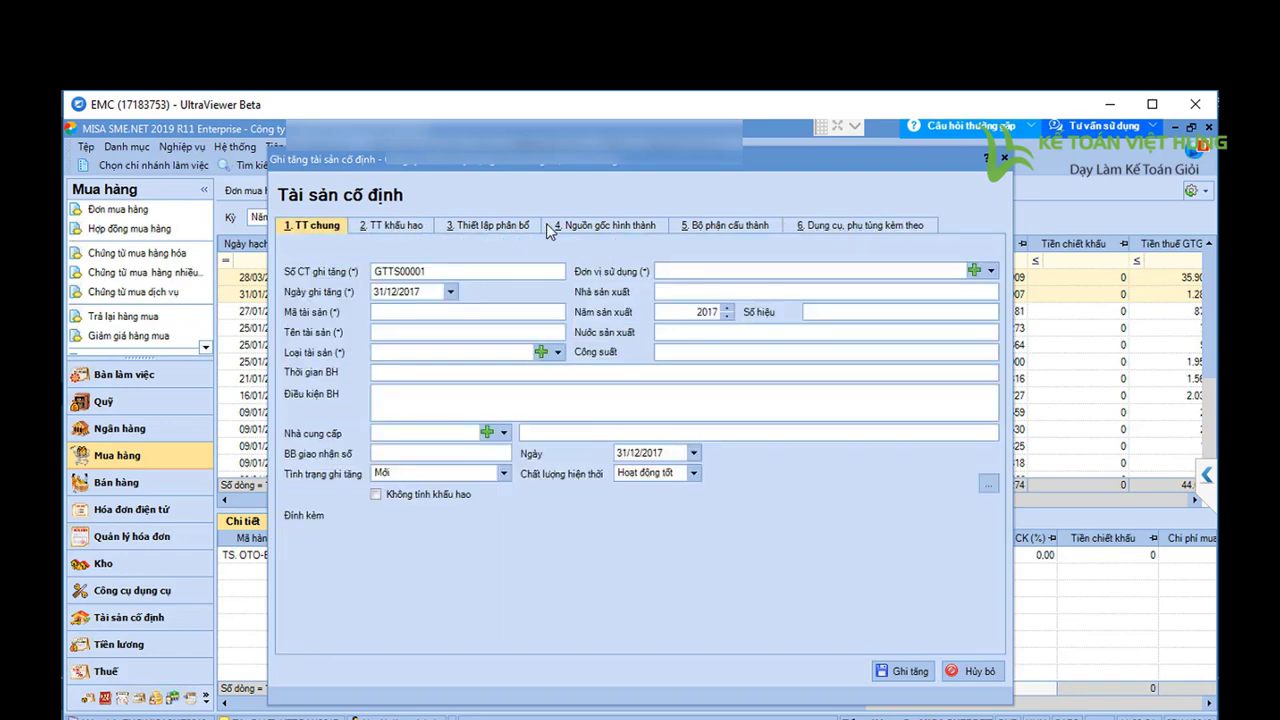
Load this year's (Năm nay) documents of type Mua hàng không qua kho as candidates for the asset's source documents.
click(603, 228)
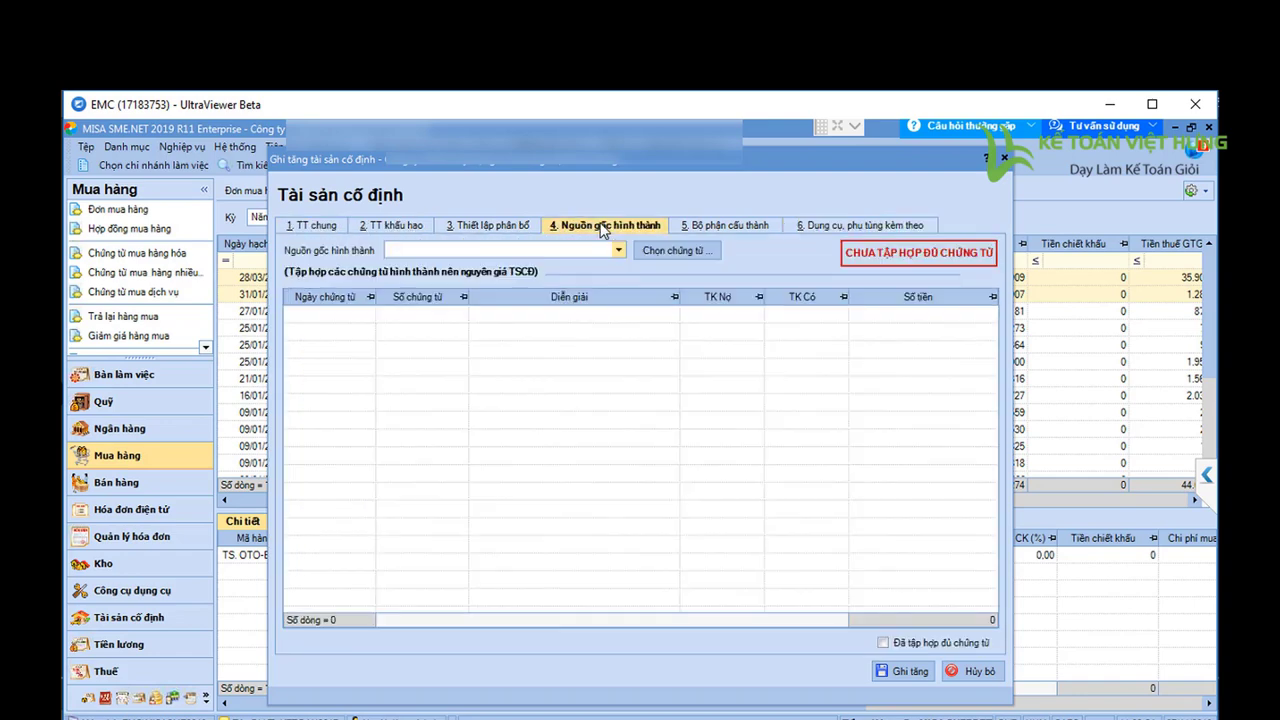
click(658, 250)
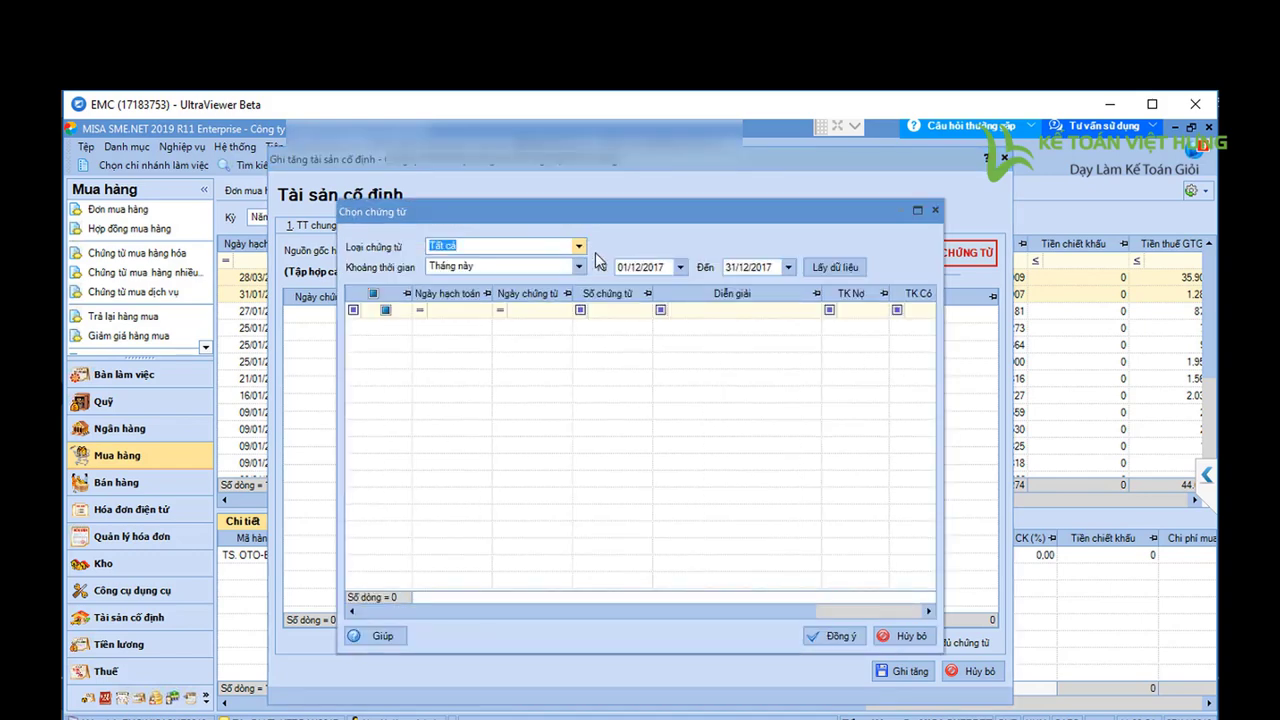
click(579, 246)
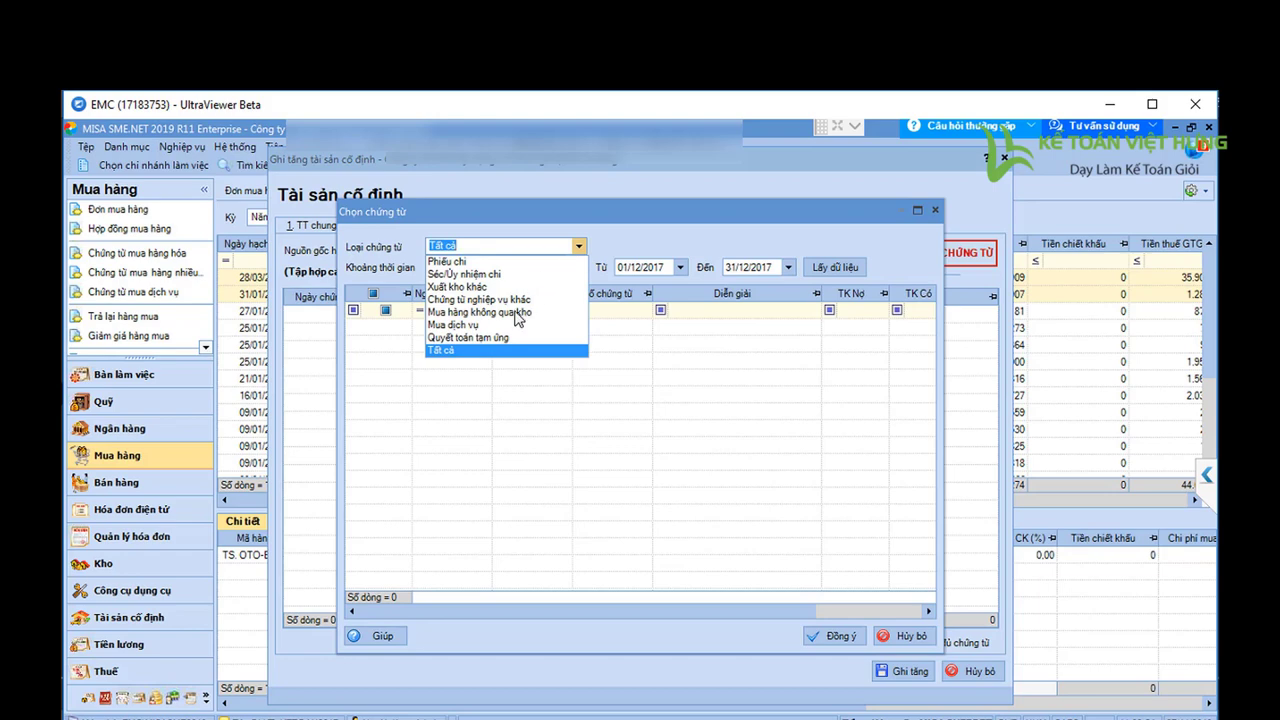
click(525, 313)
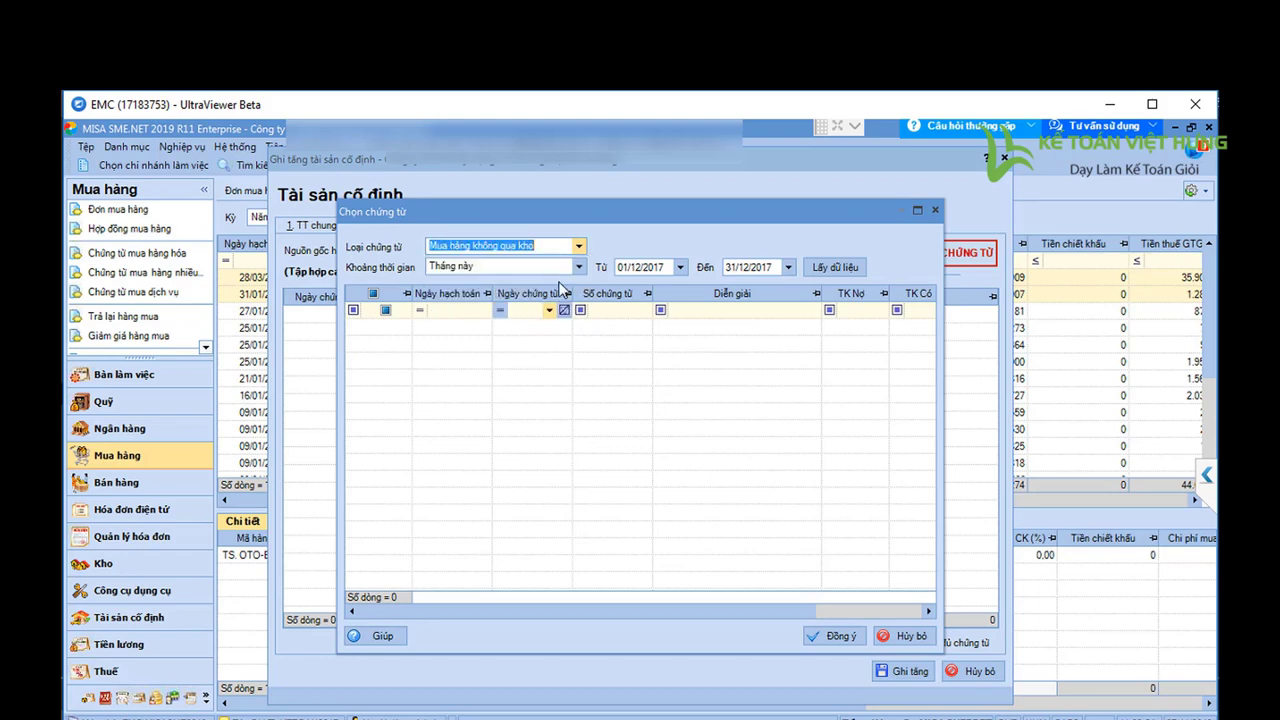
click(578, 265)
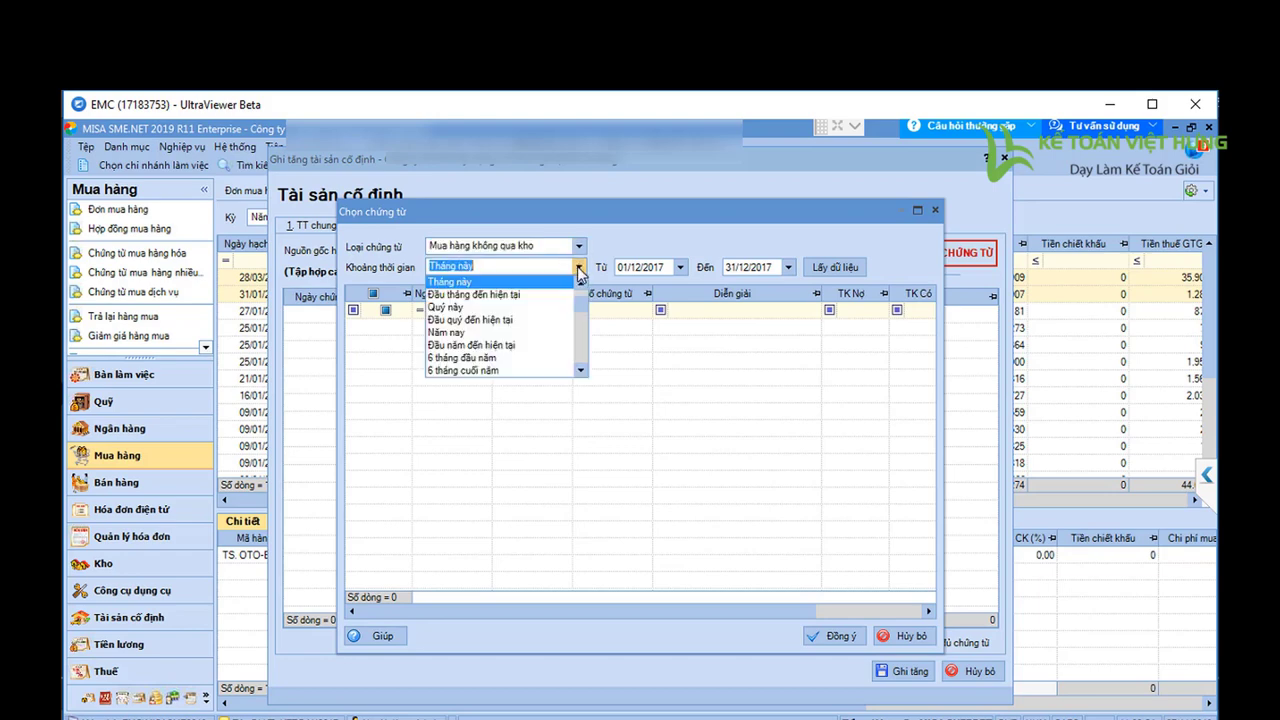
click(452, 332)
click(820, 270)
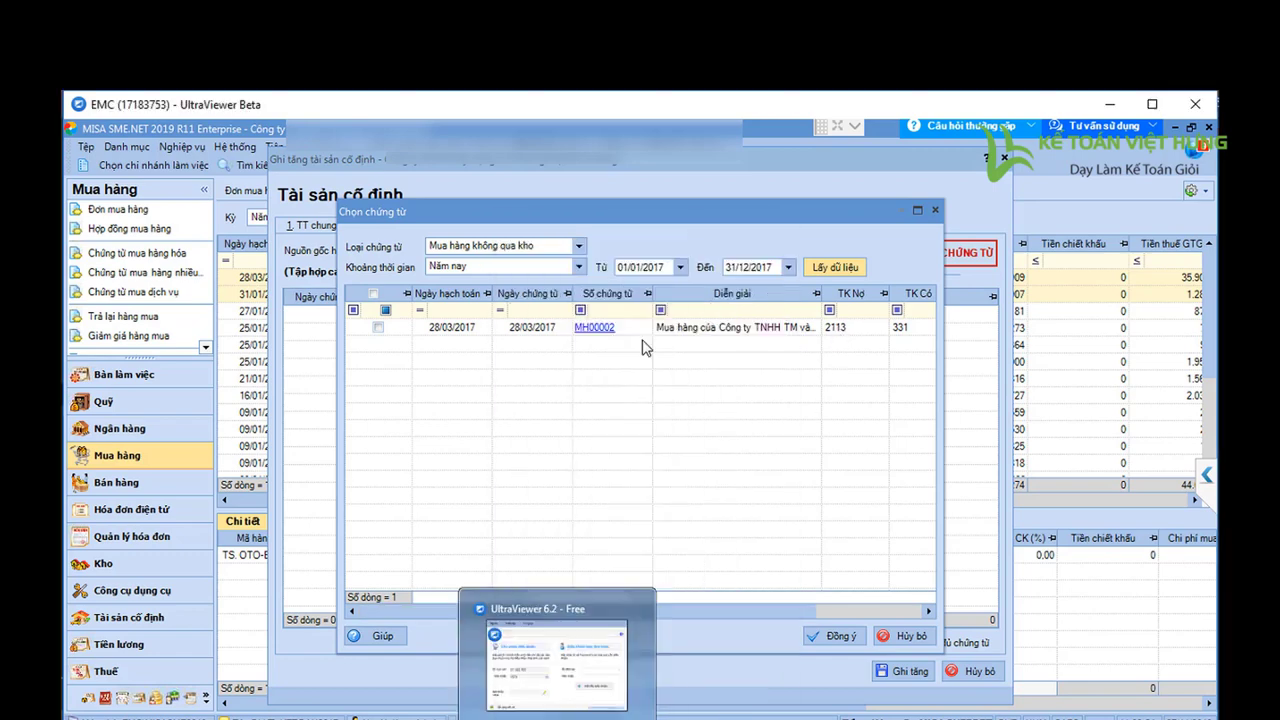
Attach the 28/03/2017 truck purchase voucher posted to 2113 as the asset's source document.
click(378, 327)
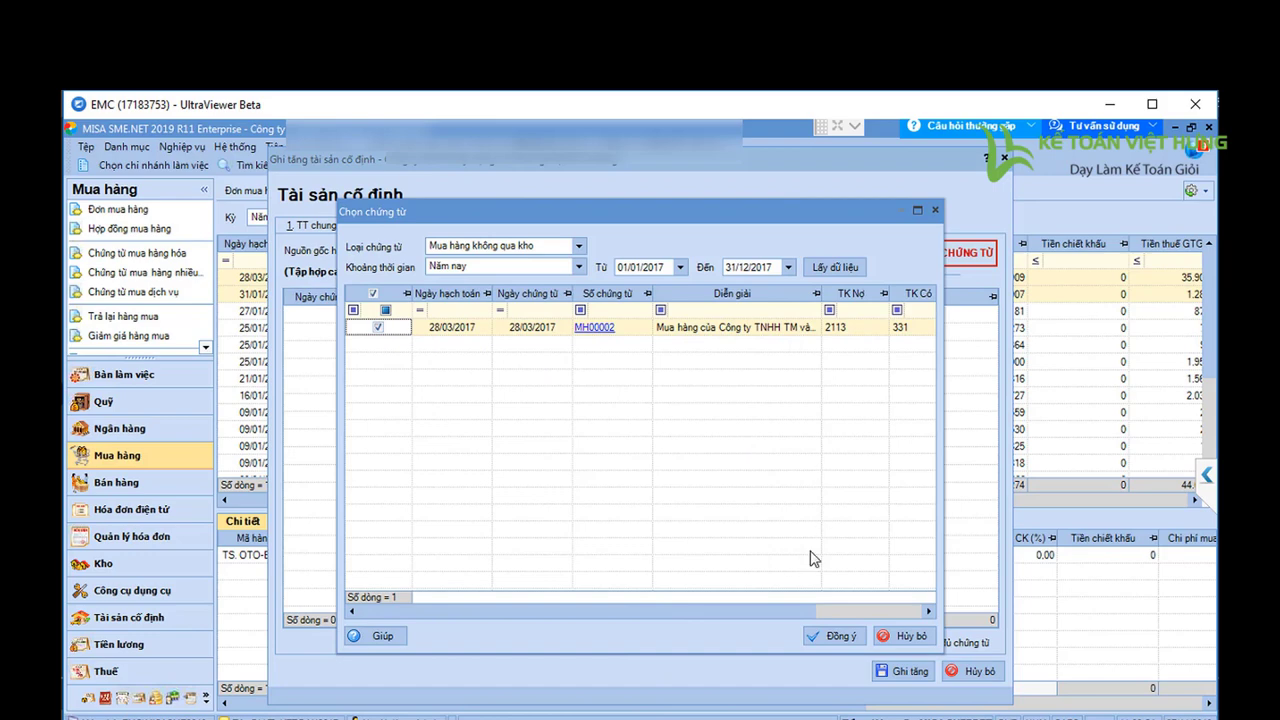
drag(758, 624, 882, 617)
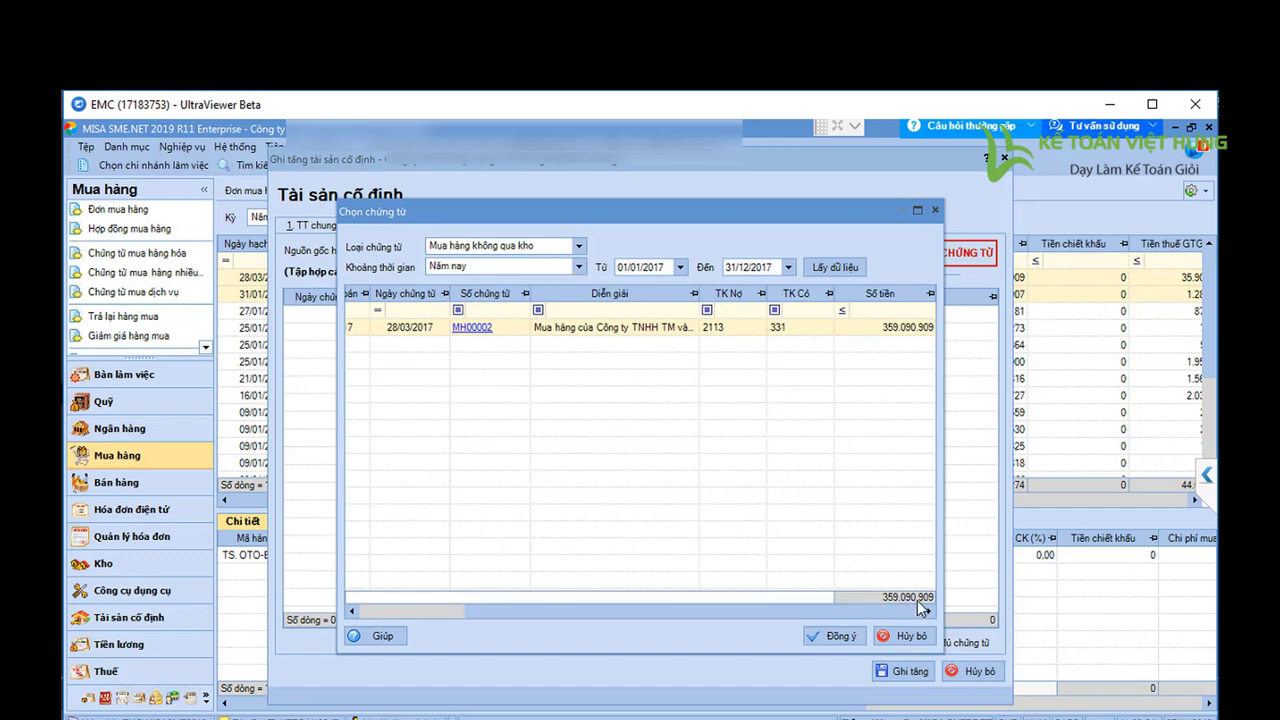
click(838, 636)
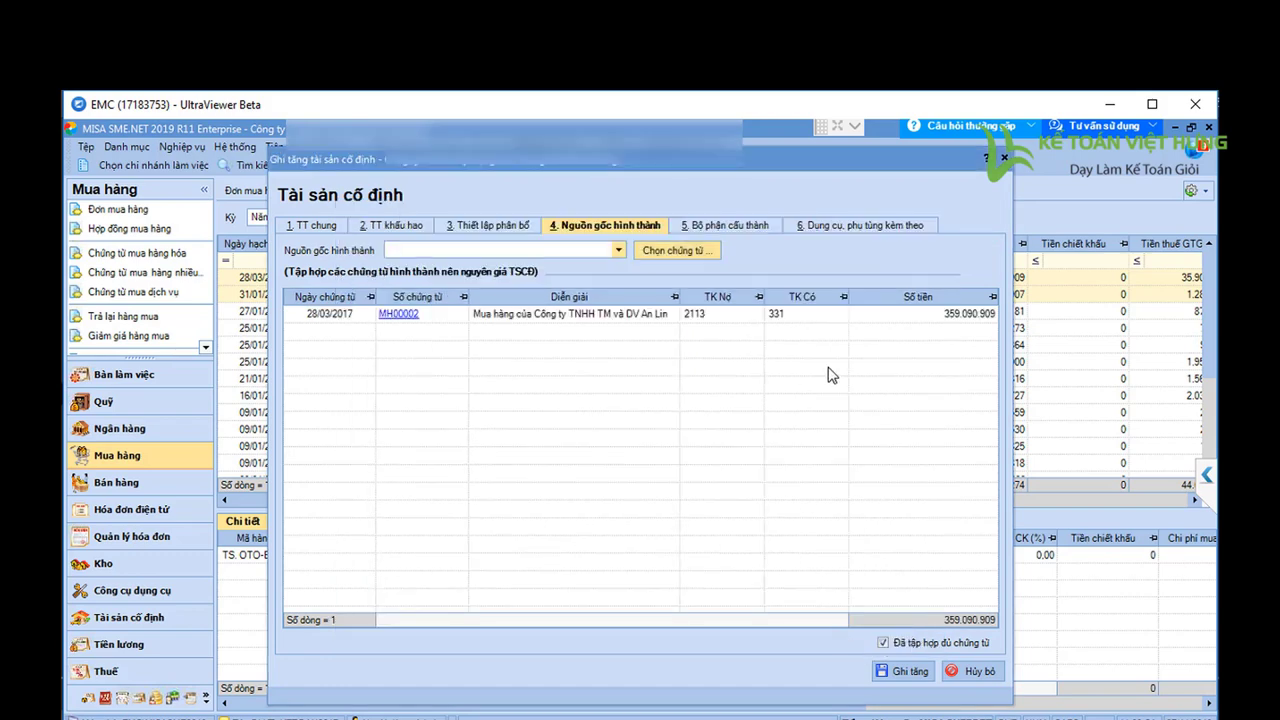
click(318, 227)
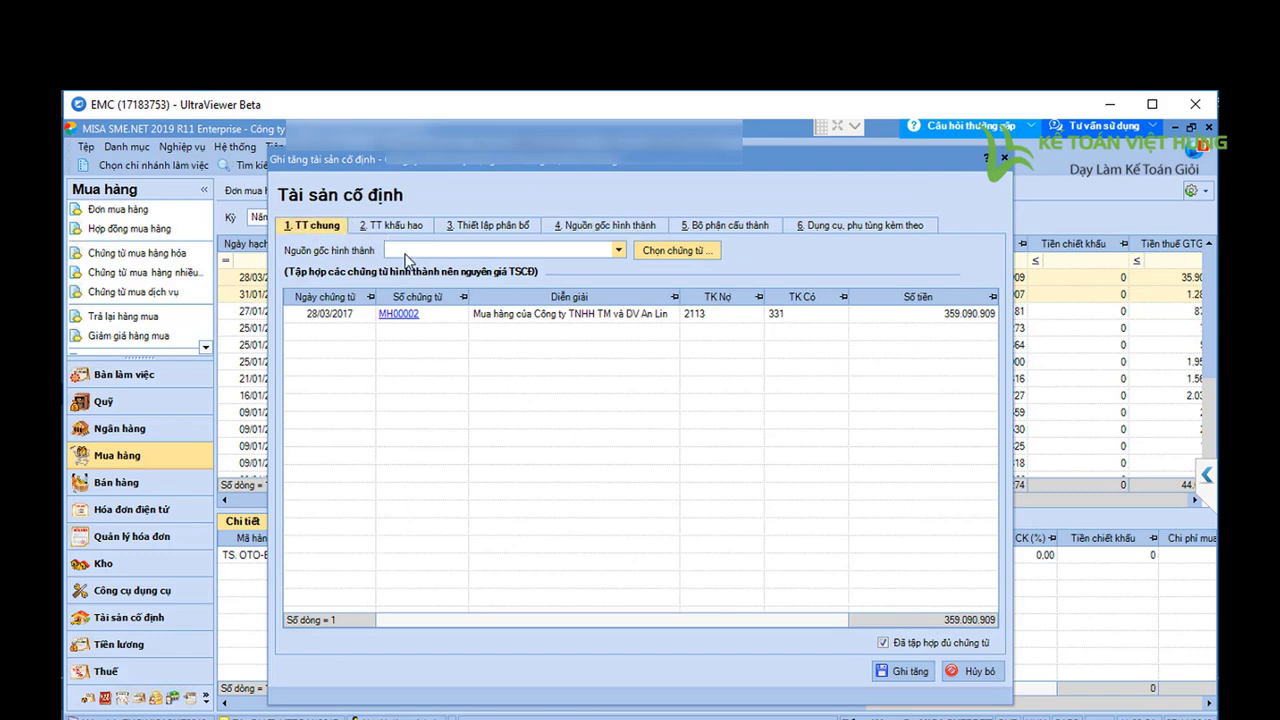
click(576, 227)
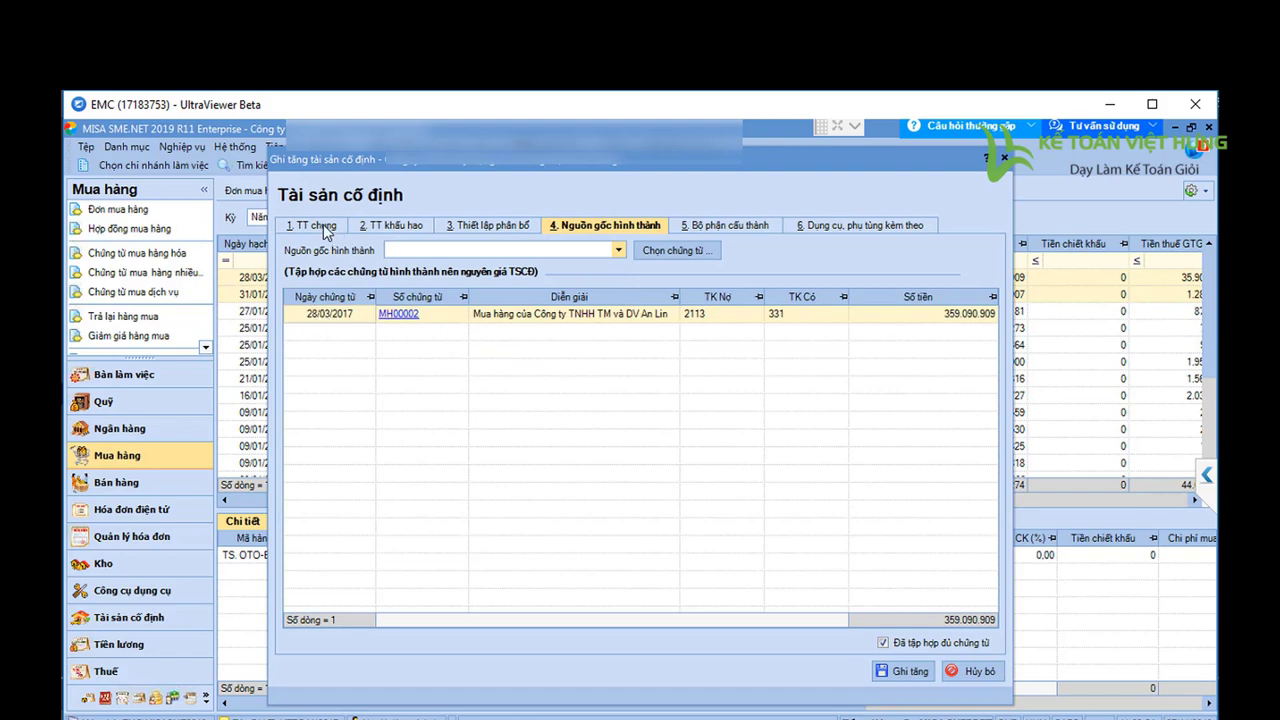
click(318, 226)
click(424, 294)
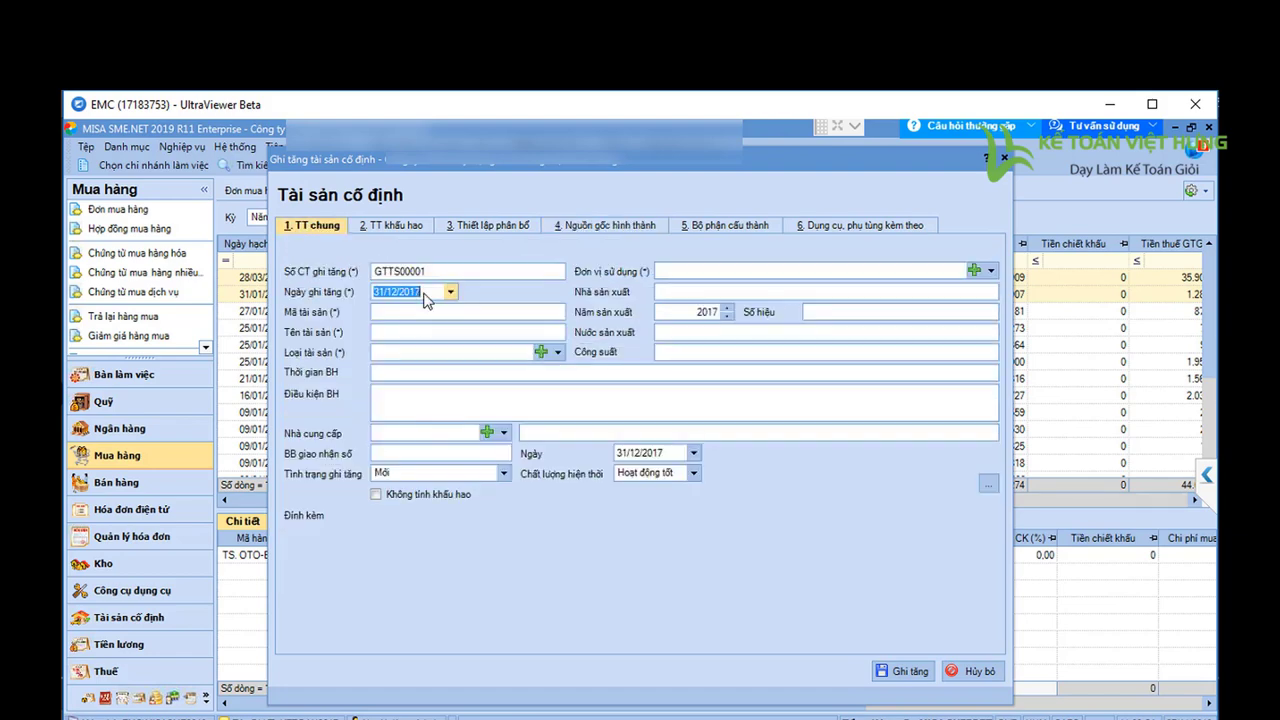
text(28/03/2017)
click(408, 313)
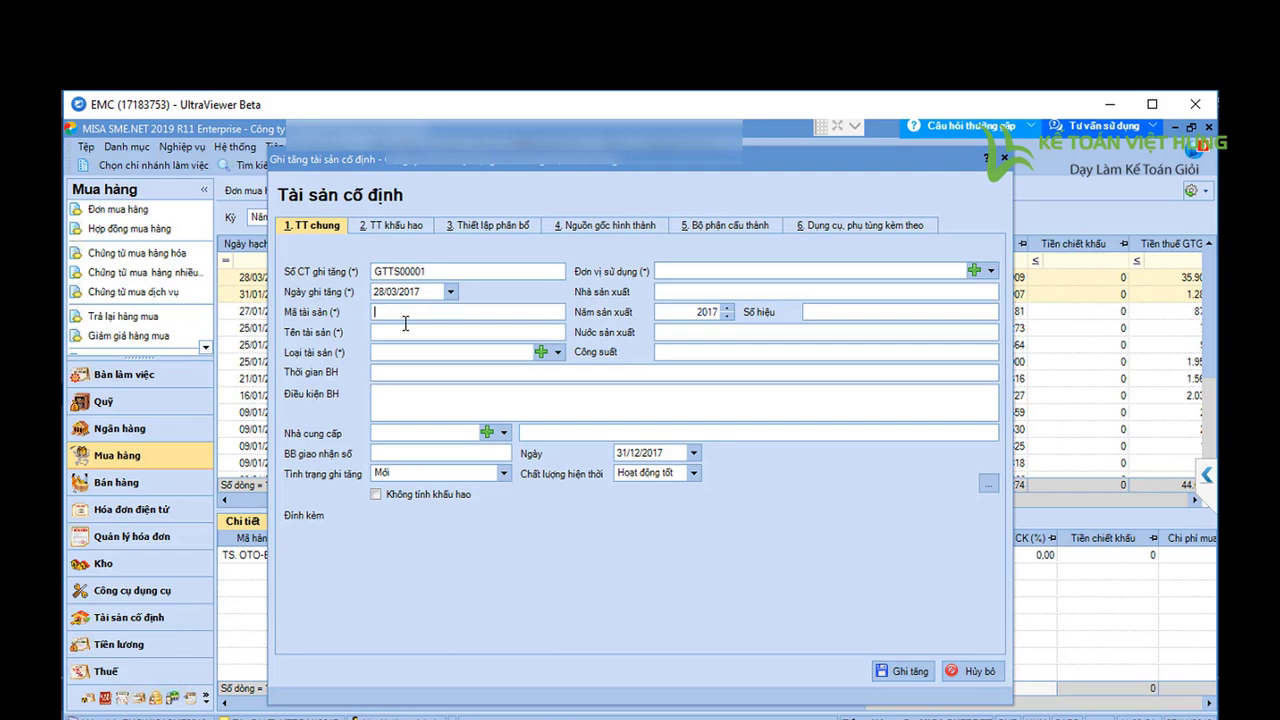
text(TS)
text(.OTO BKS 19C -113.71)
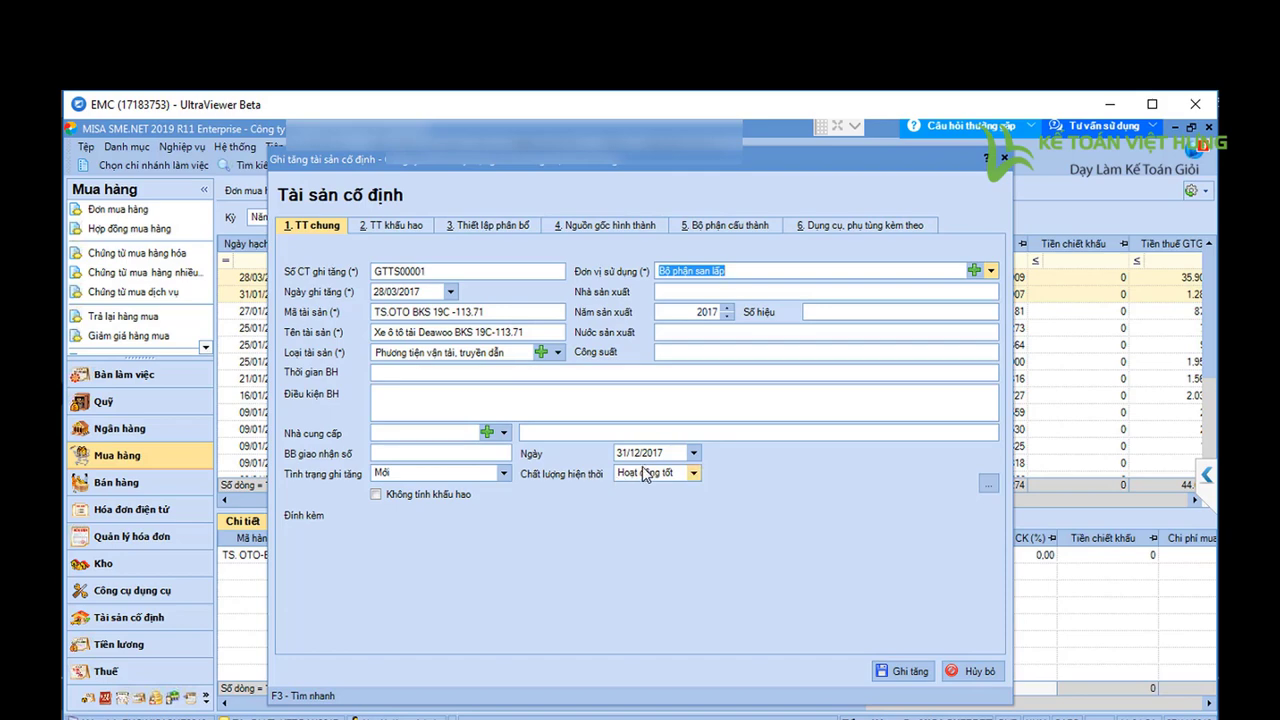
Enter 359.090.909 as the asset's original cost (Nguyên giá), checking it against the source document.
click(400, 225)
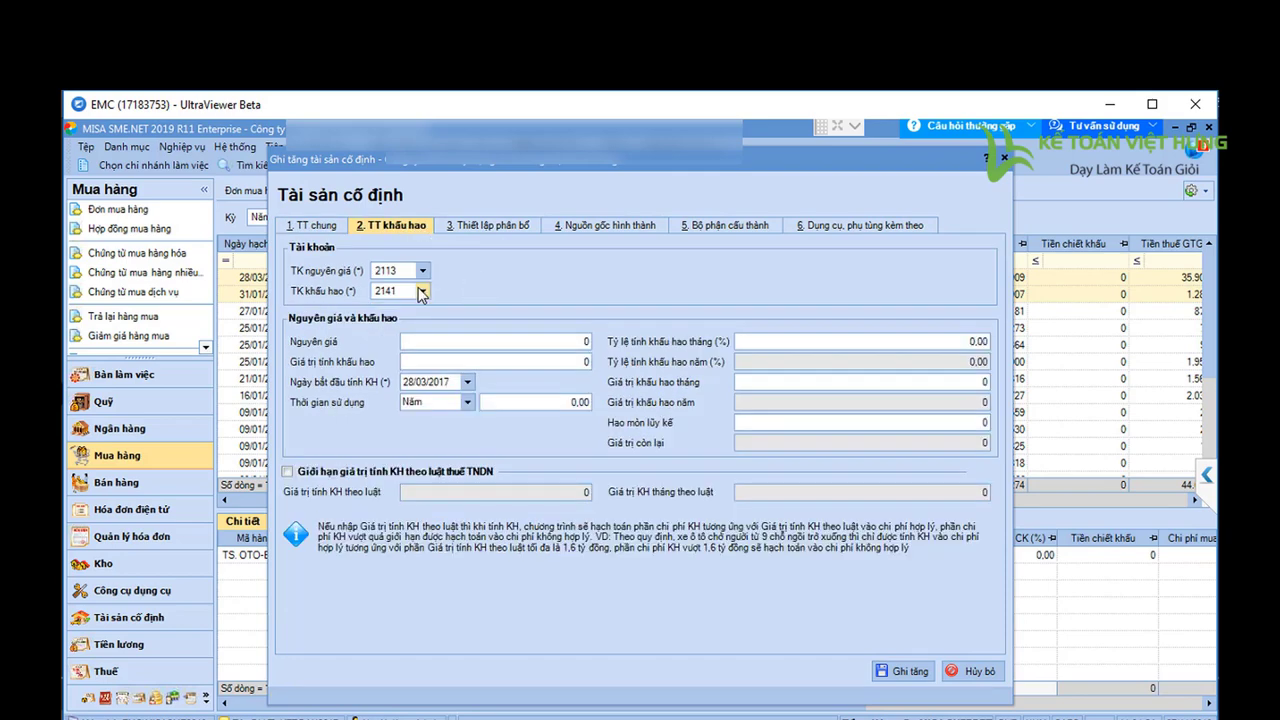
click(322, 228)
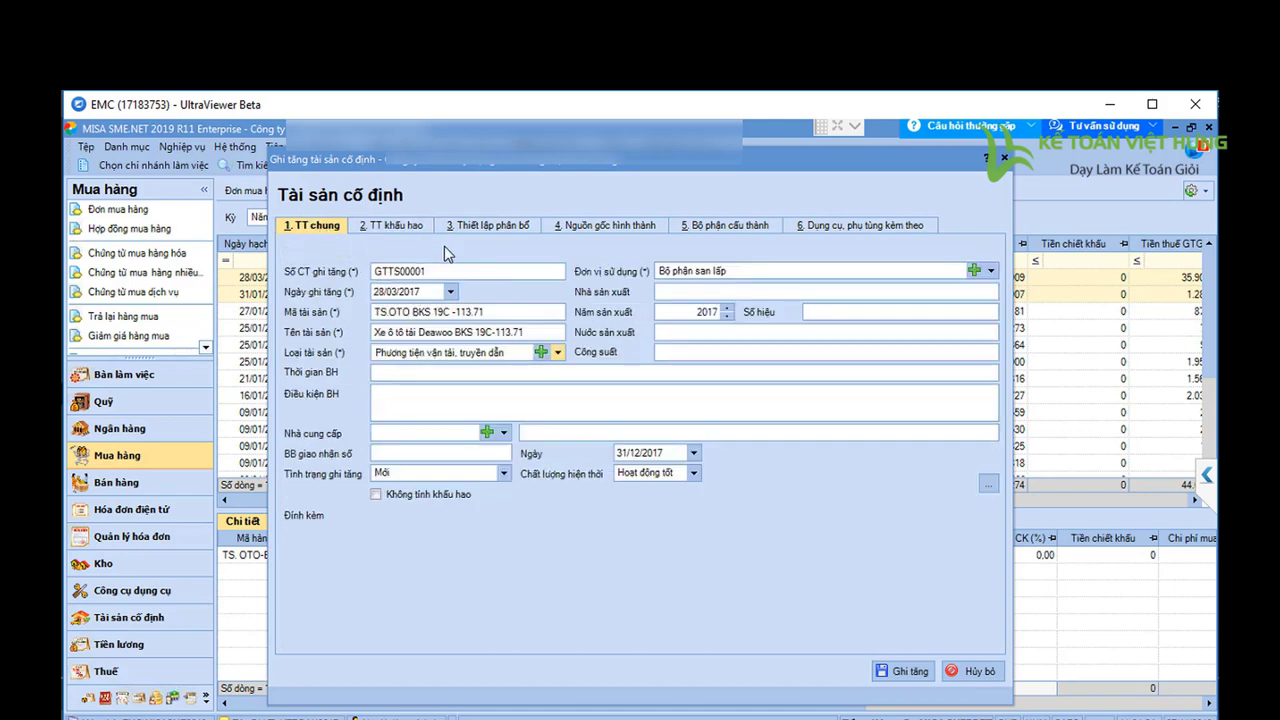
click(405, 227)
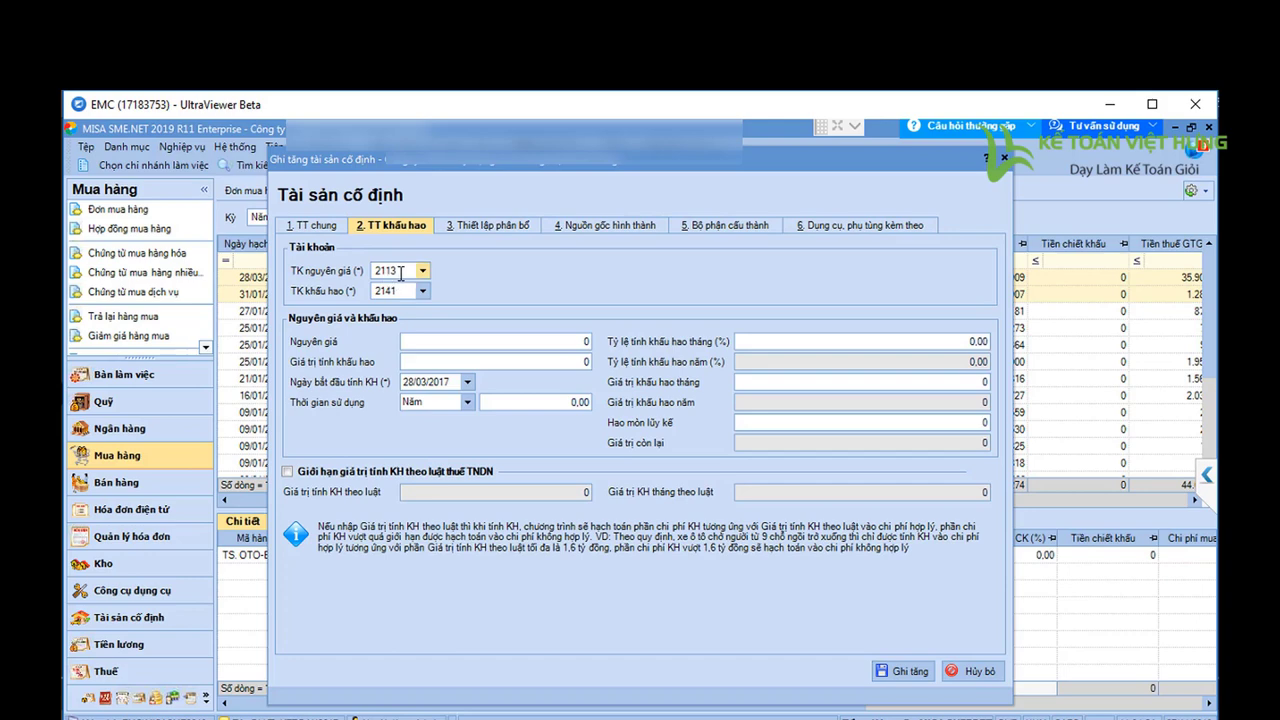
click(401, 271)
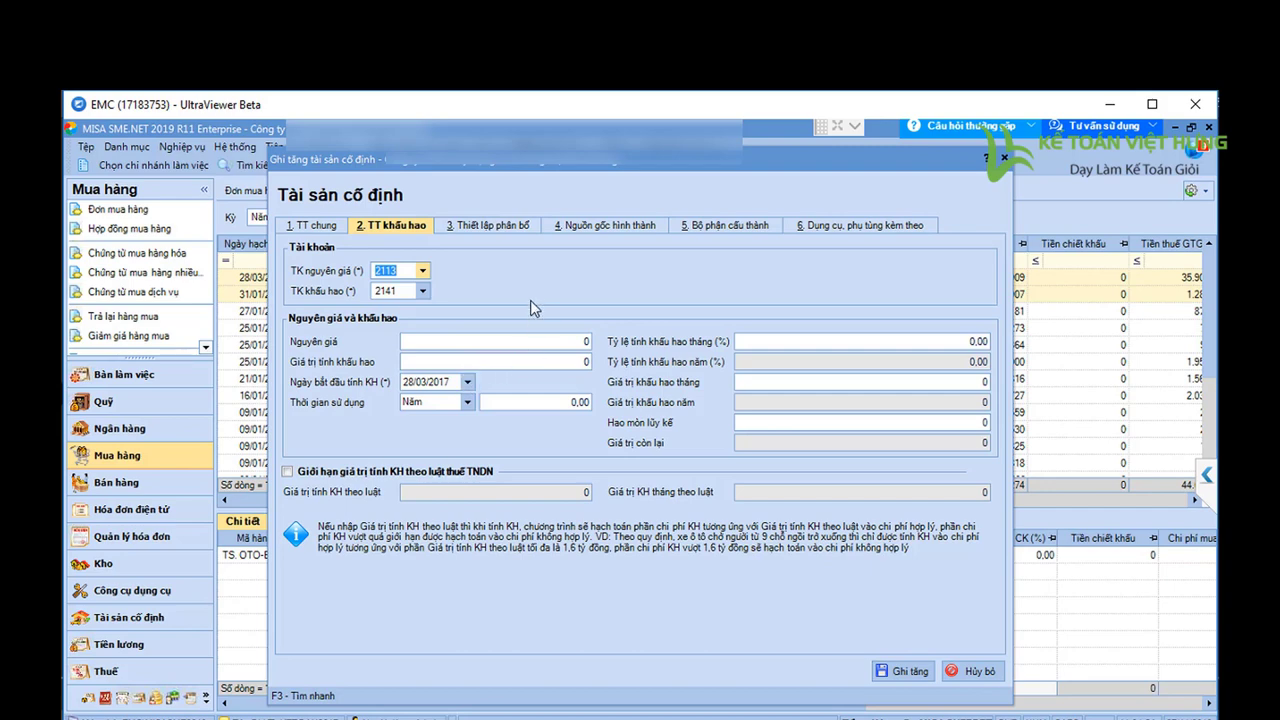
click(538, 345)
click(575, 228)
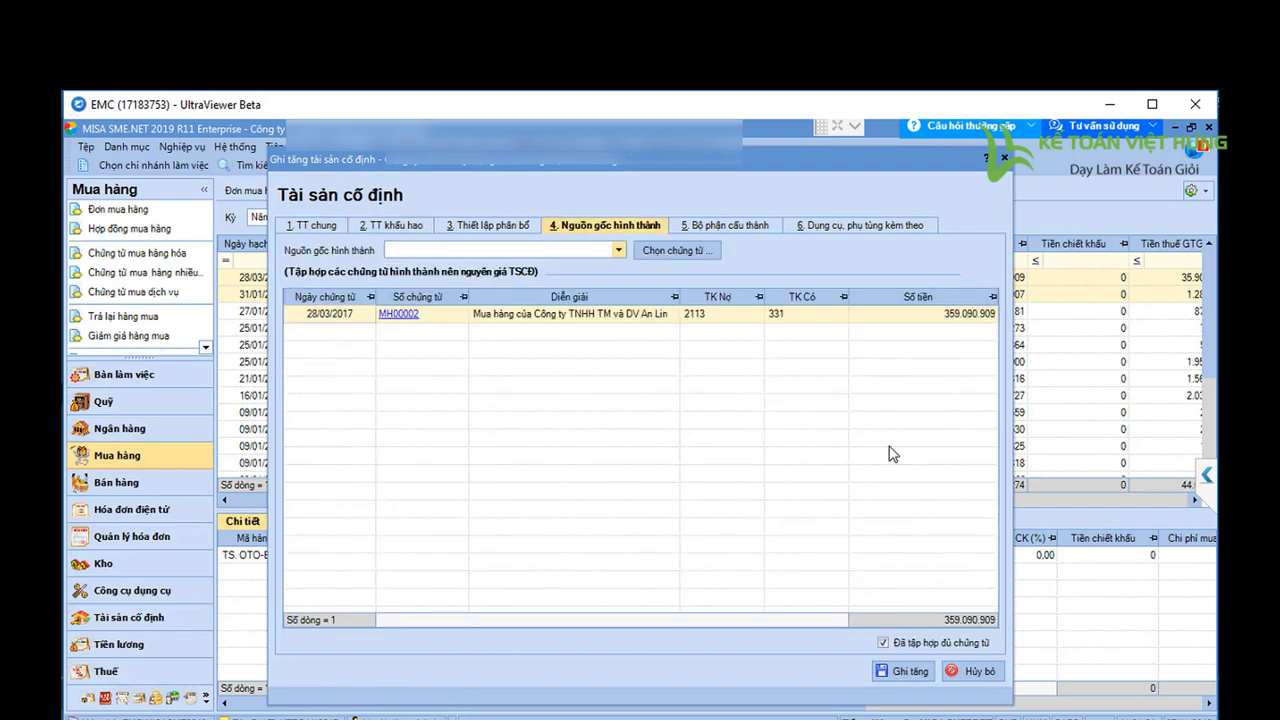
click(410, 227)
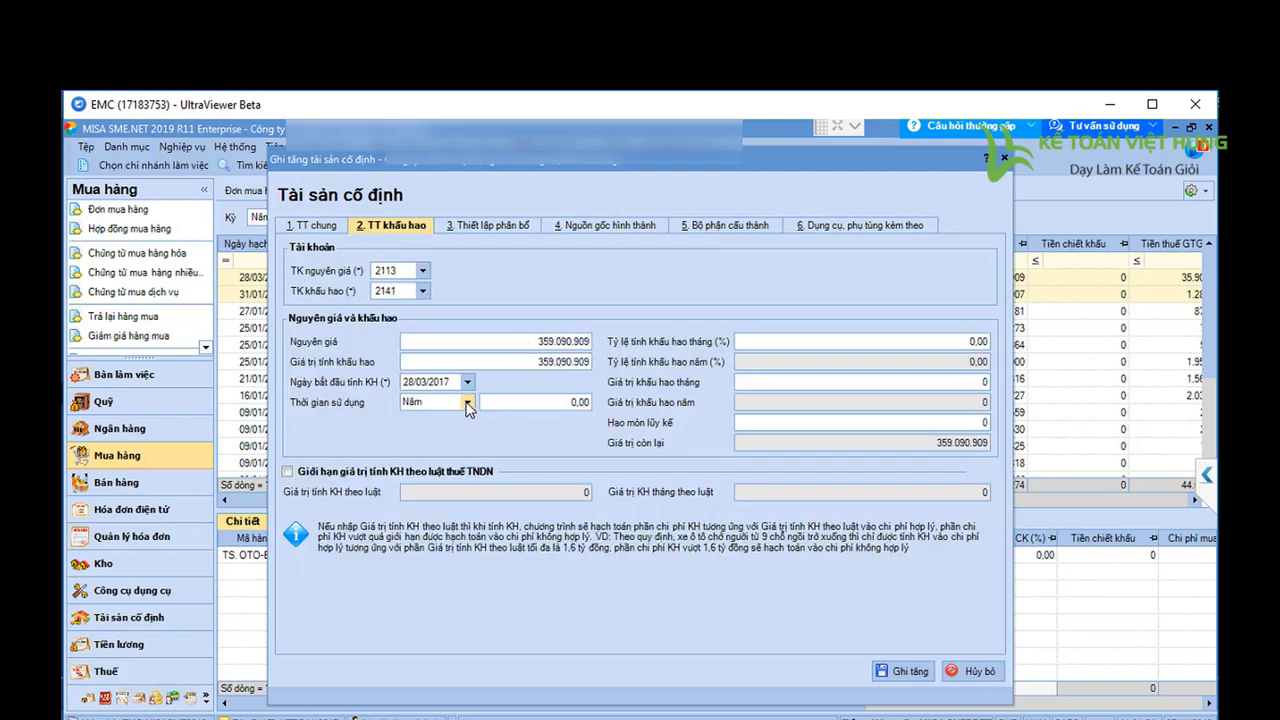
Set the asset's useful life (Thời gian sử dụng) to 60 months (Tháng).
click(468, 407)
click(428, 414)
click(516, 409)
text(60)
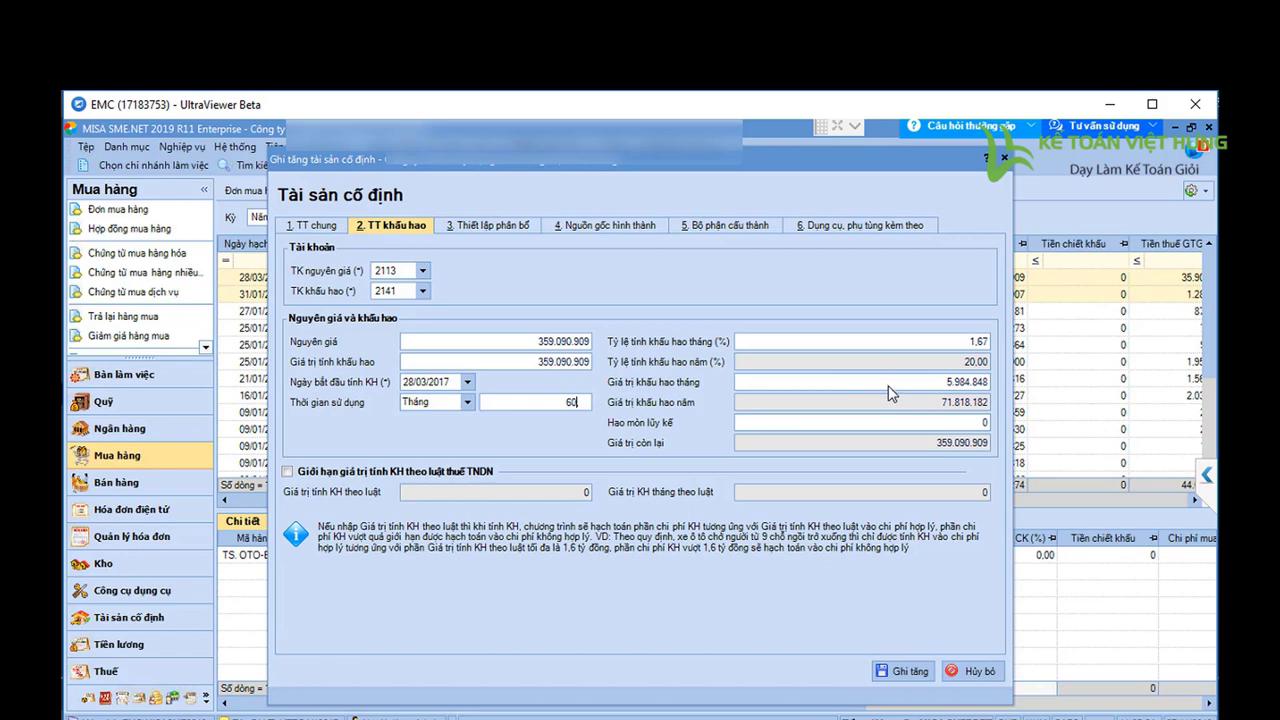
double_click(585, 402)
Switch to the Excel depreciation workbook, enter 359,909,090 in L57 and calculate its monthly depreciation over 60 months in L58.
click(542, 338)
key(alt+Tab)
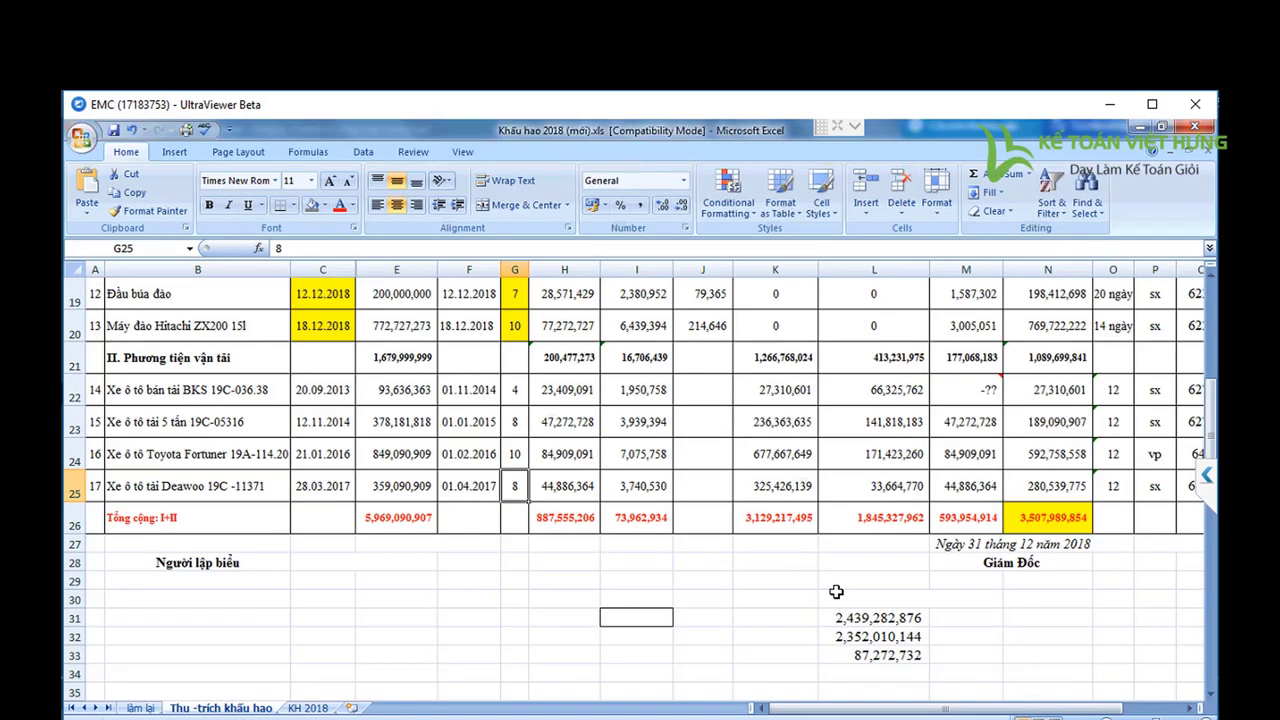
scroll(903, 614, down, 2)
scroll(907, 617, down, 3)
scroll(907, 617, down, 3)
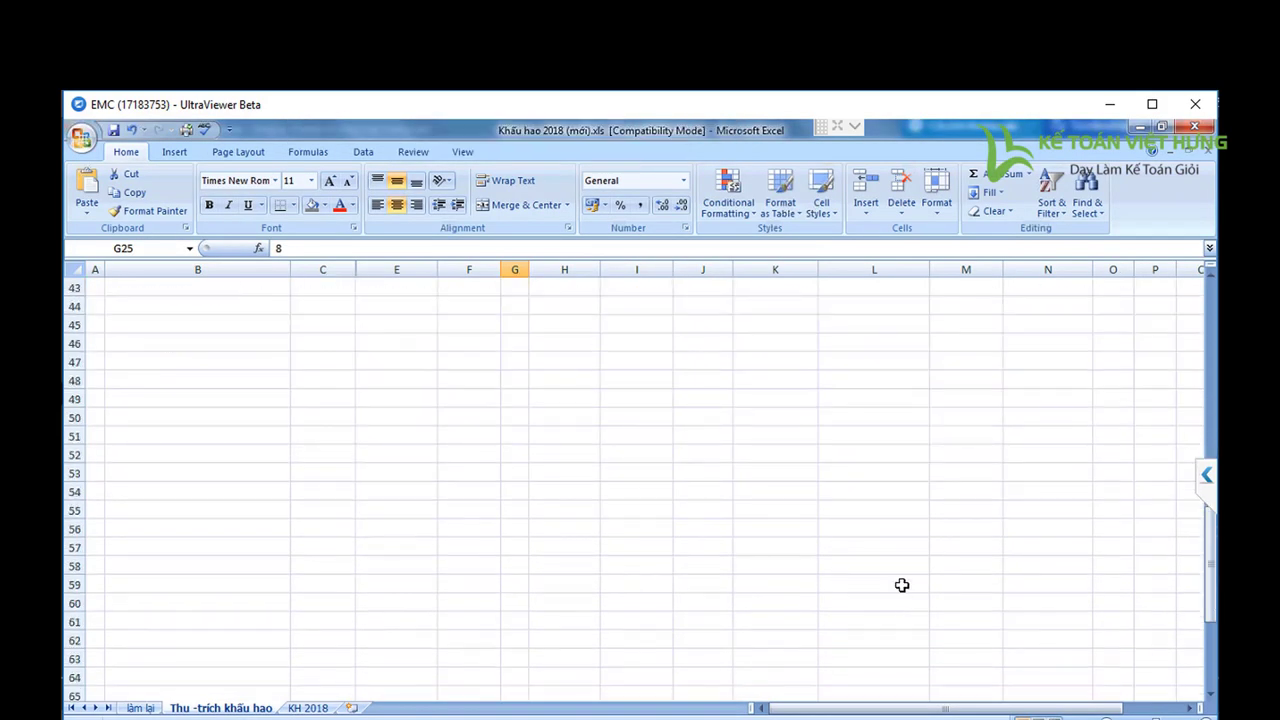
click(889, 549)
text(359,909,090)
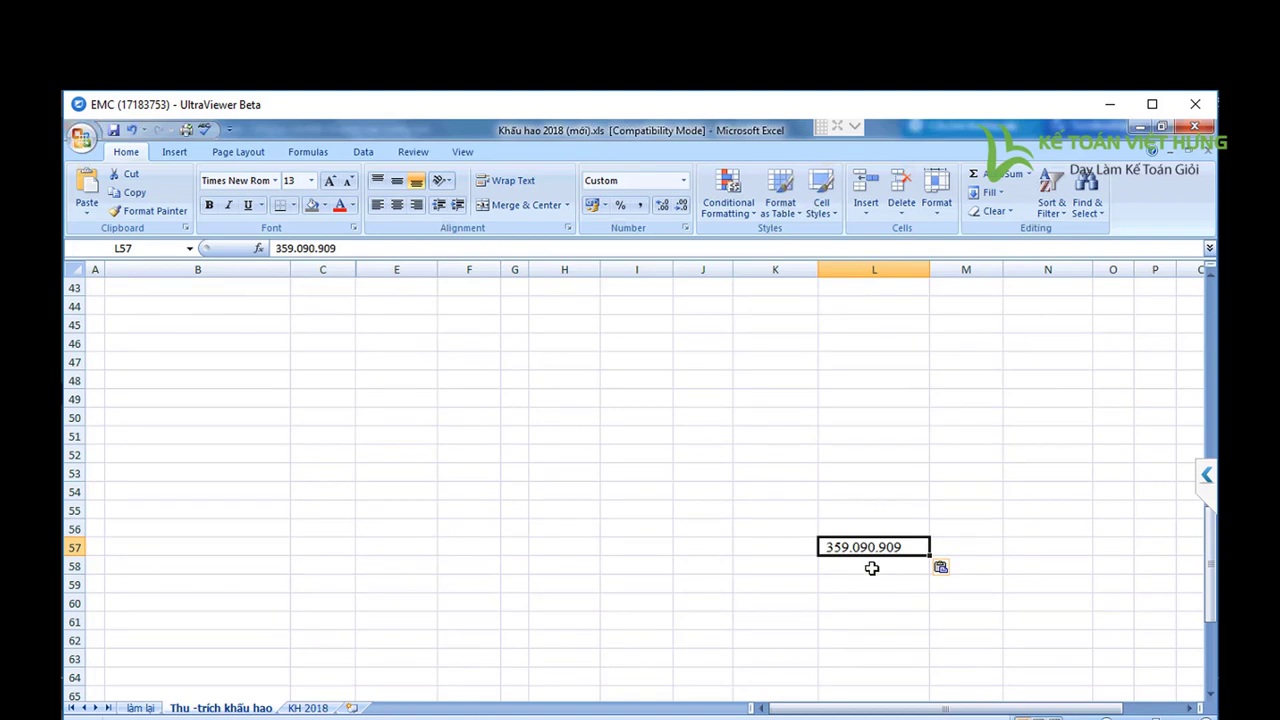
key(Return)
key(Right)
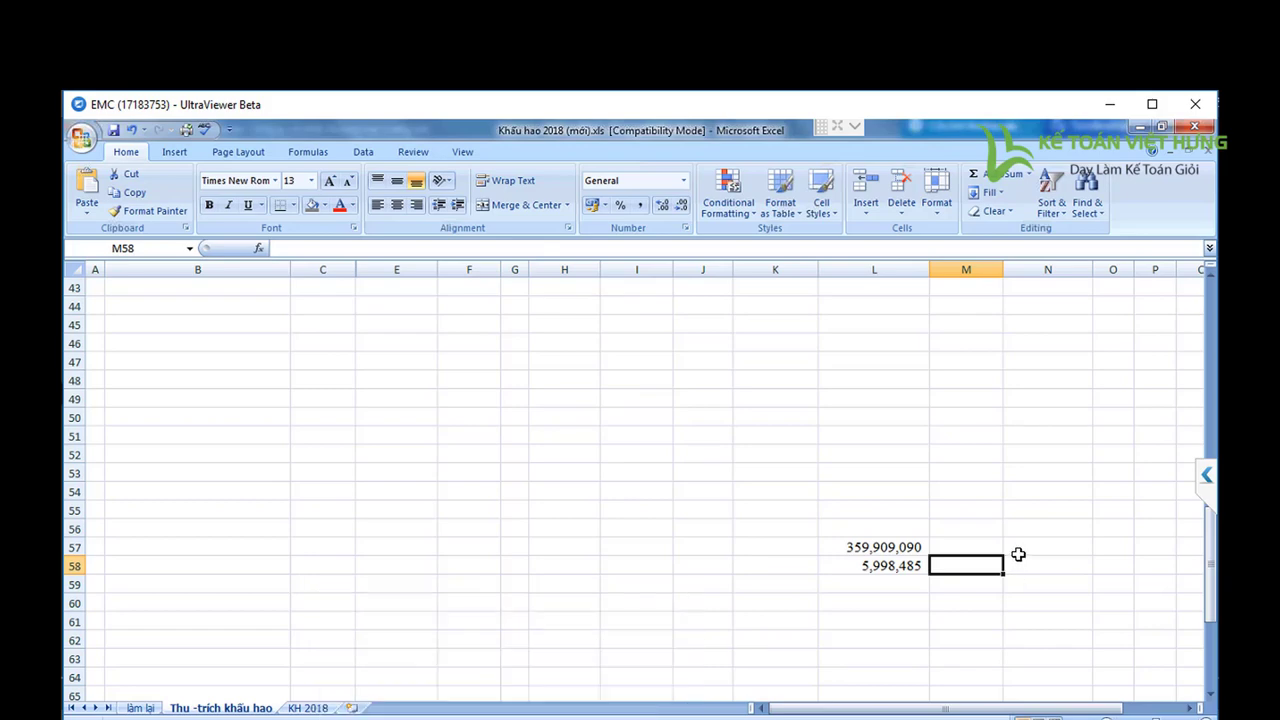
Calculate 24 months of depreciation from L58 in cell M58 and widen column M.
text(=)
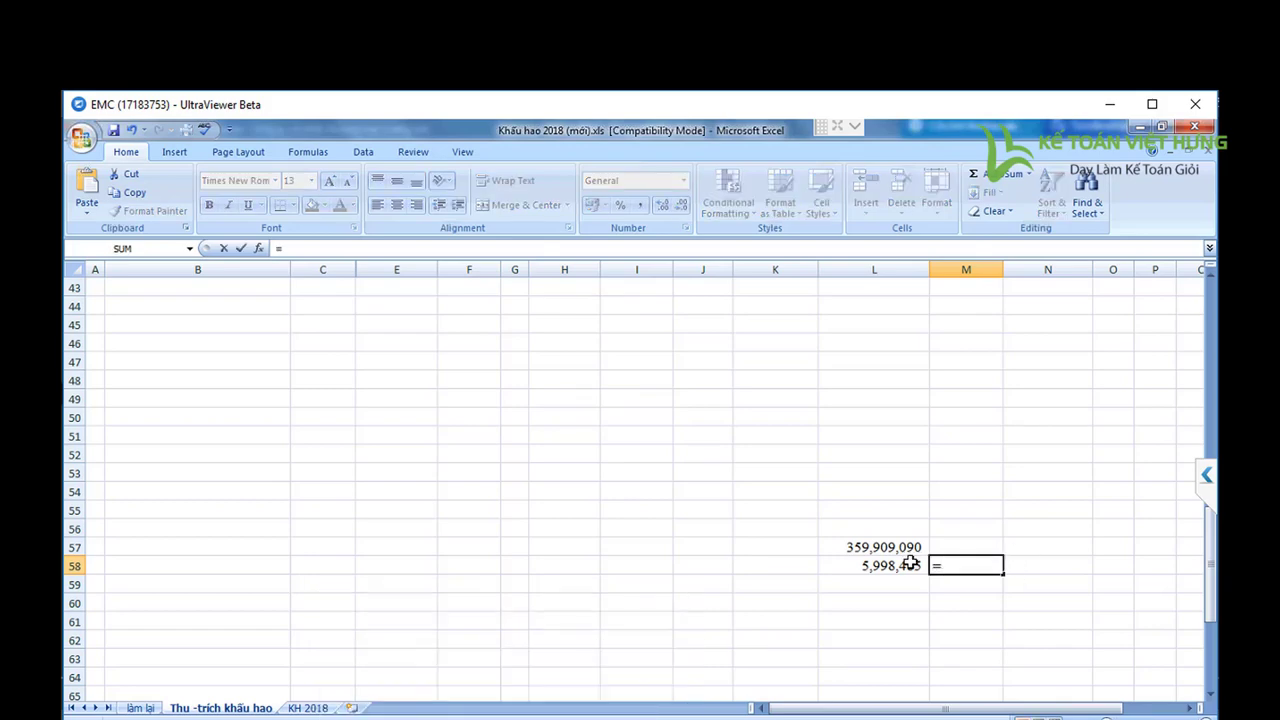
click(910, 565)
key(Return)
drag(1003, 268, 1108, 268)
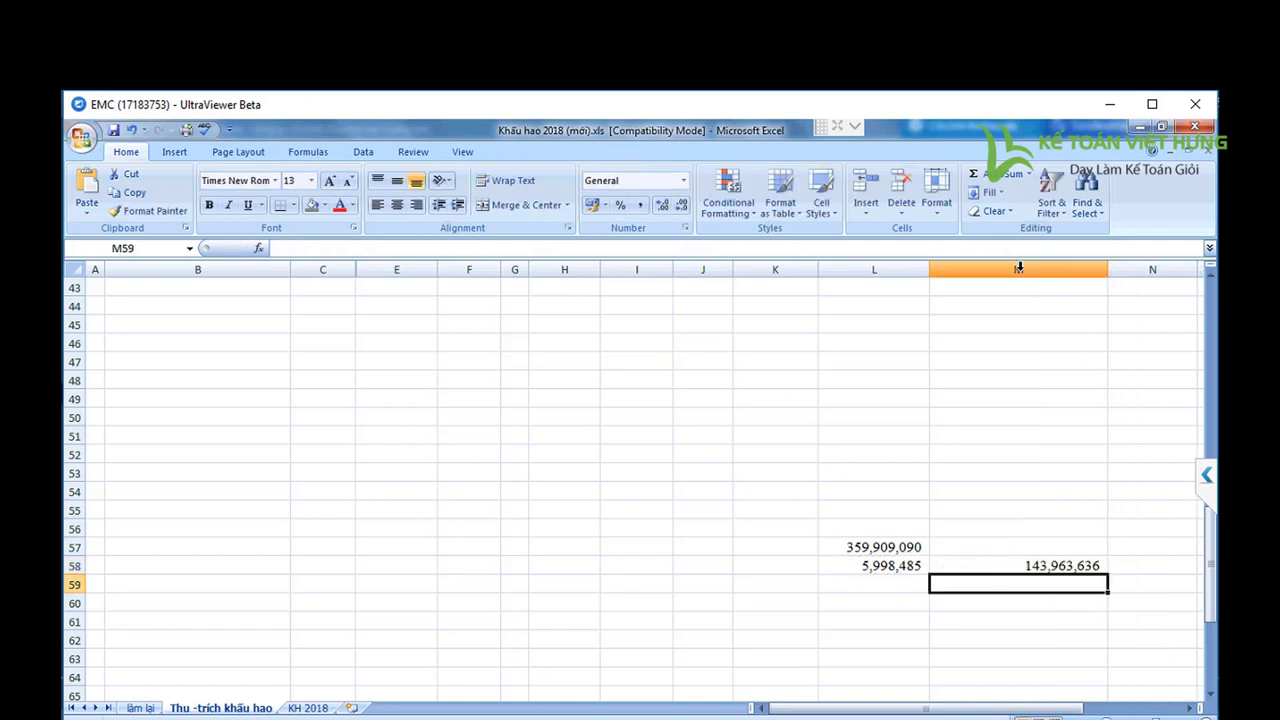
Calculate the remaining value in M59 by subtracting M58 from the original cost in L57.
text(=)
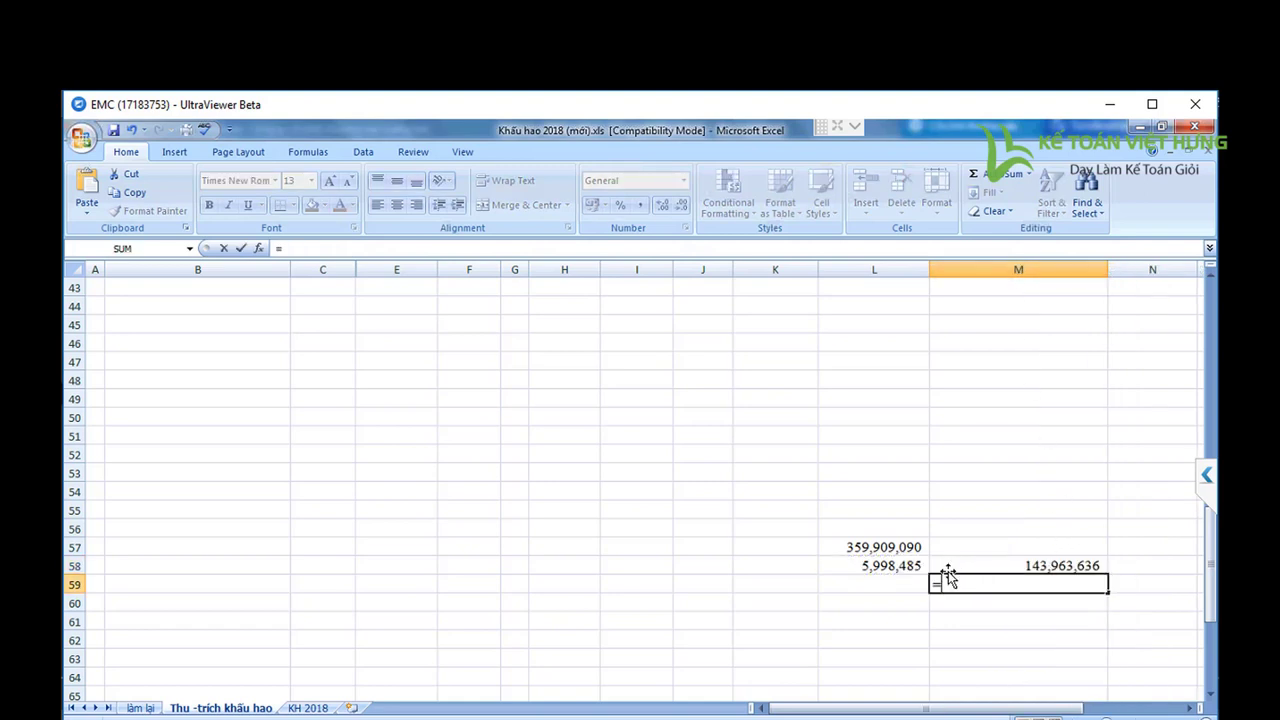
click(883, 549)
text(-M58)
key(Return)
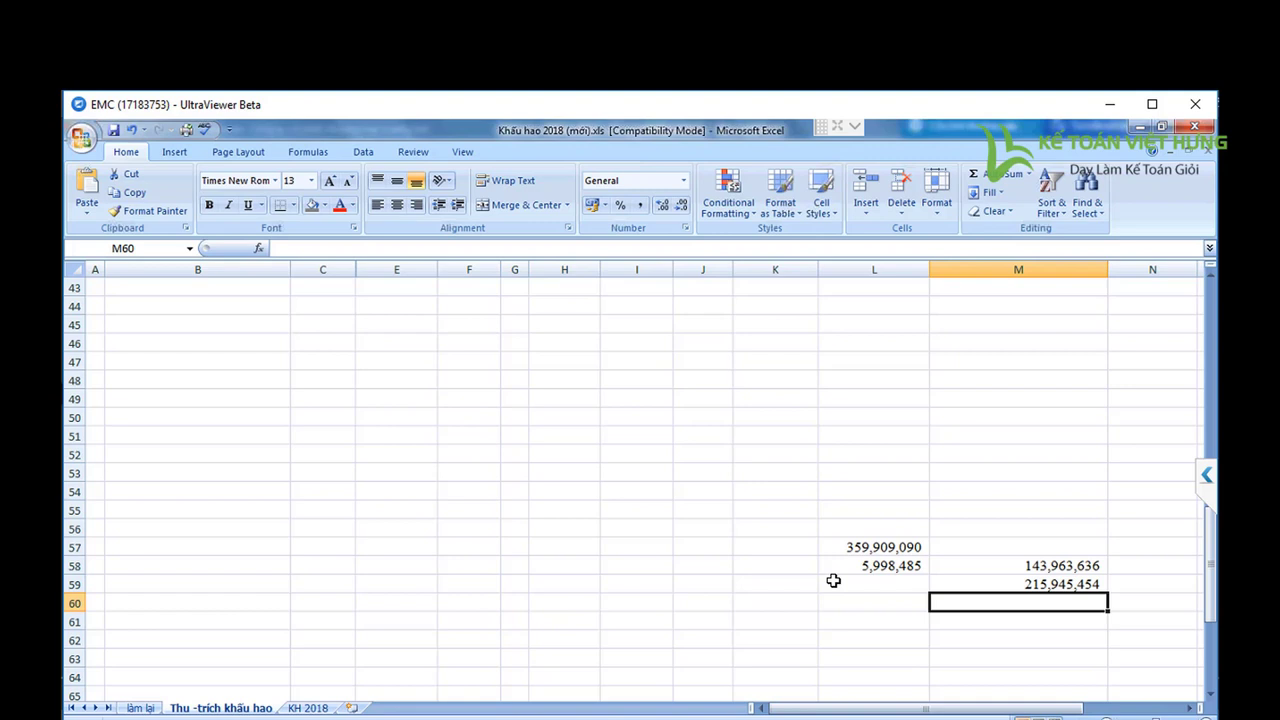
Set the divisor in the L58 monthly depreciation formula to 72 months.
click(838, 568)
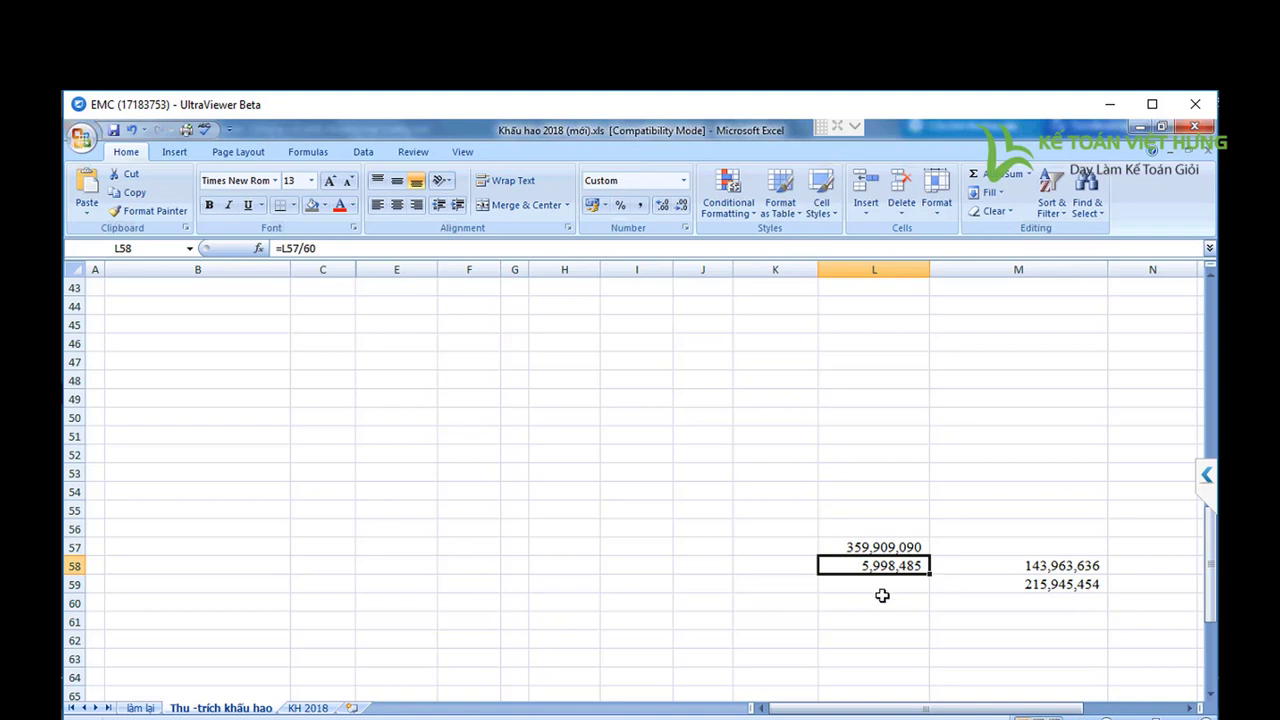
click(1030, 585)
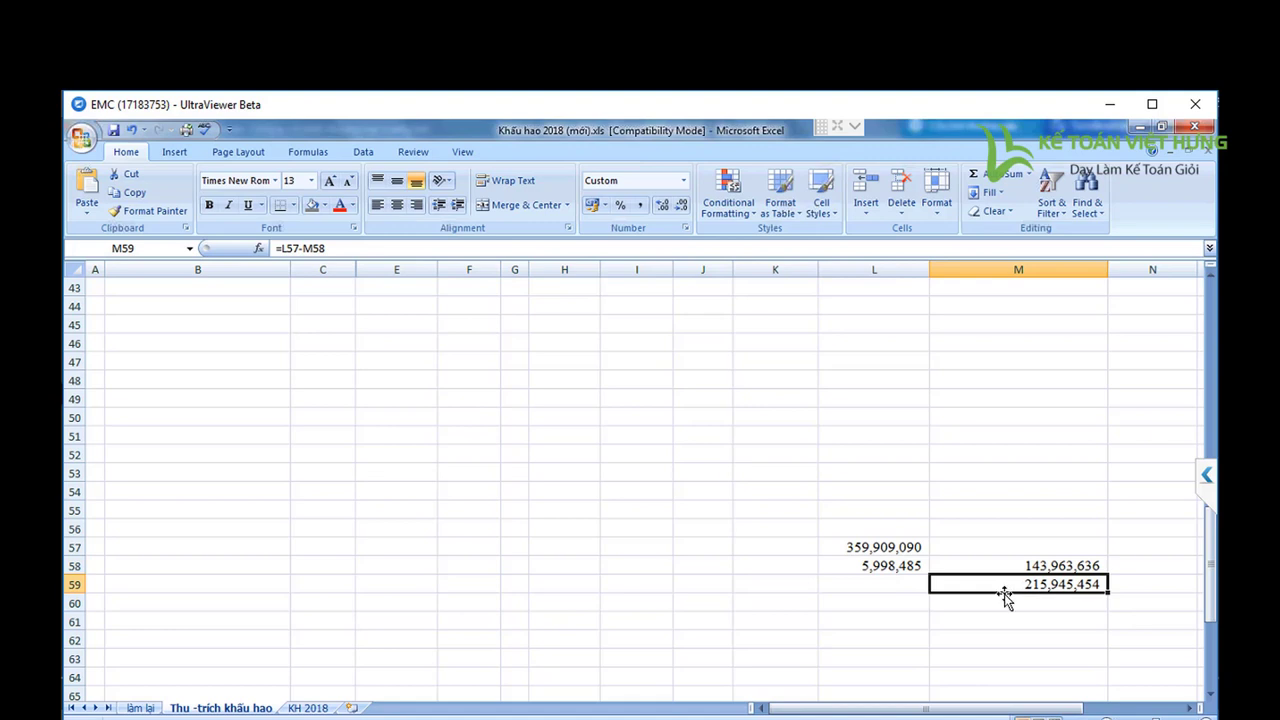
click(909, 567)
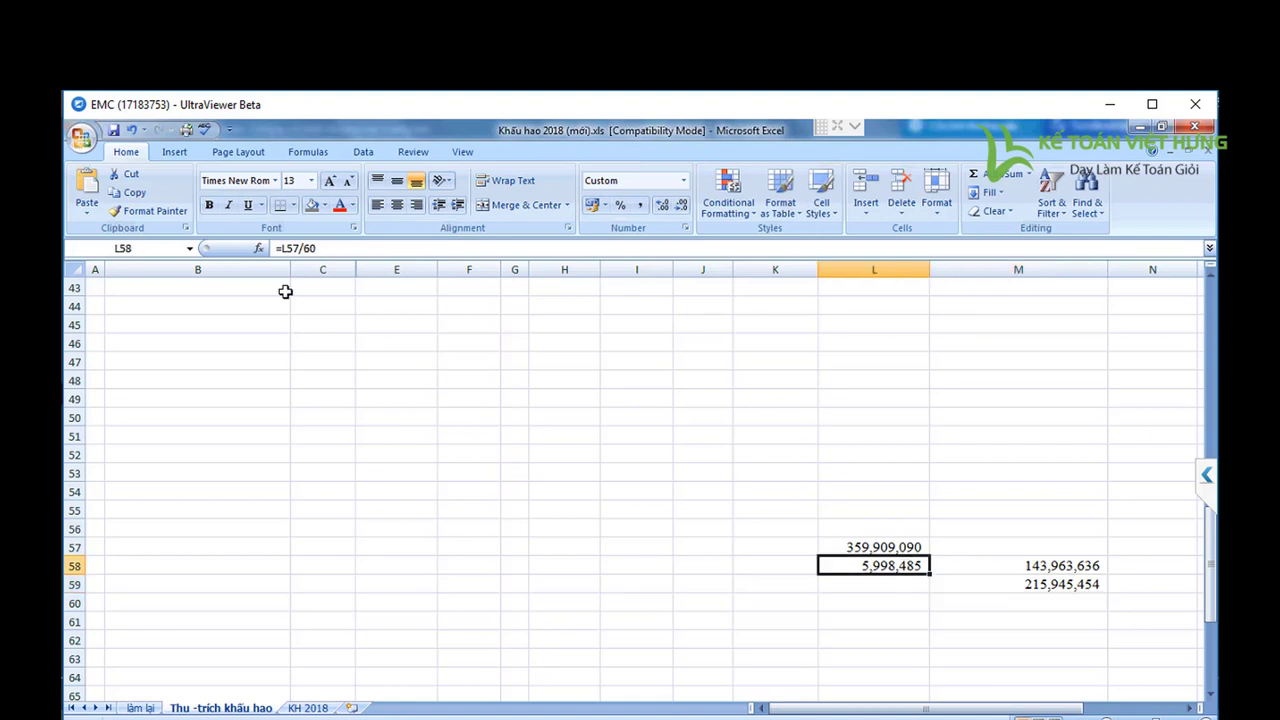
click(321, 250)
key(BackSpace)
key(BackSpace)
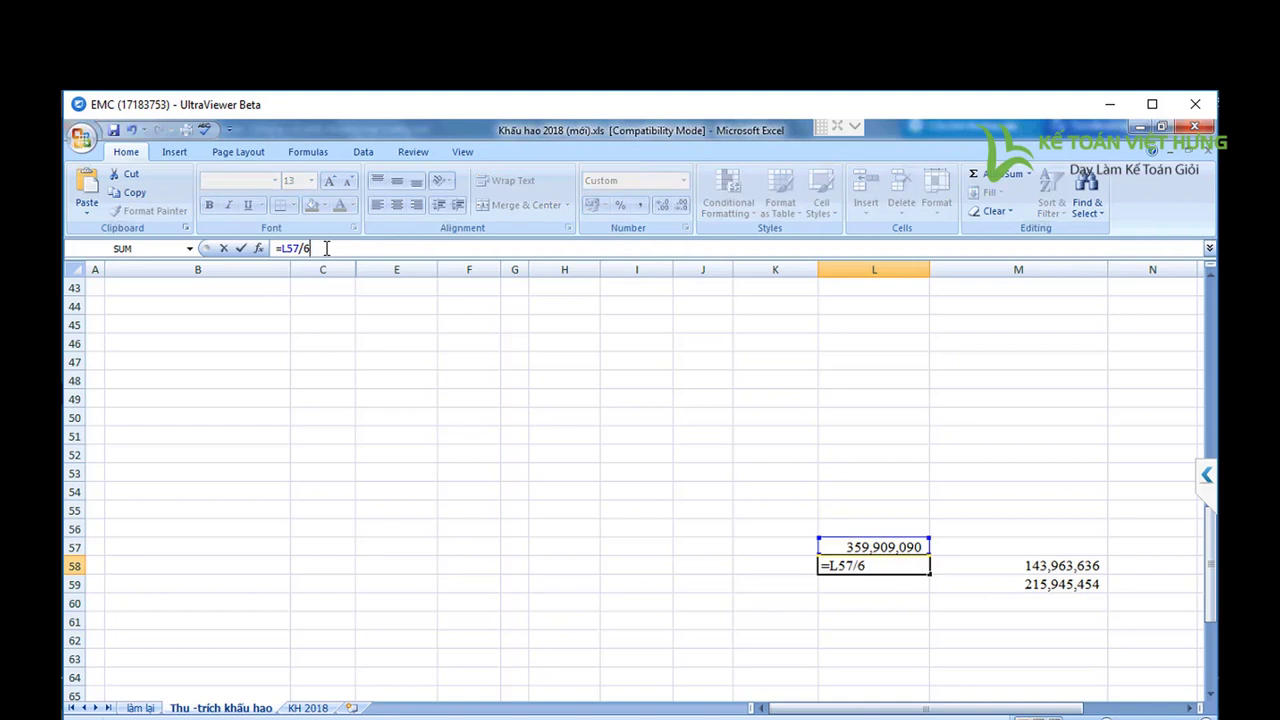
text(72)
key(Return)
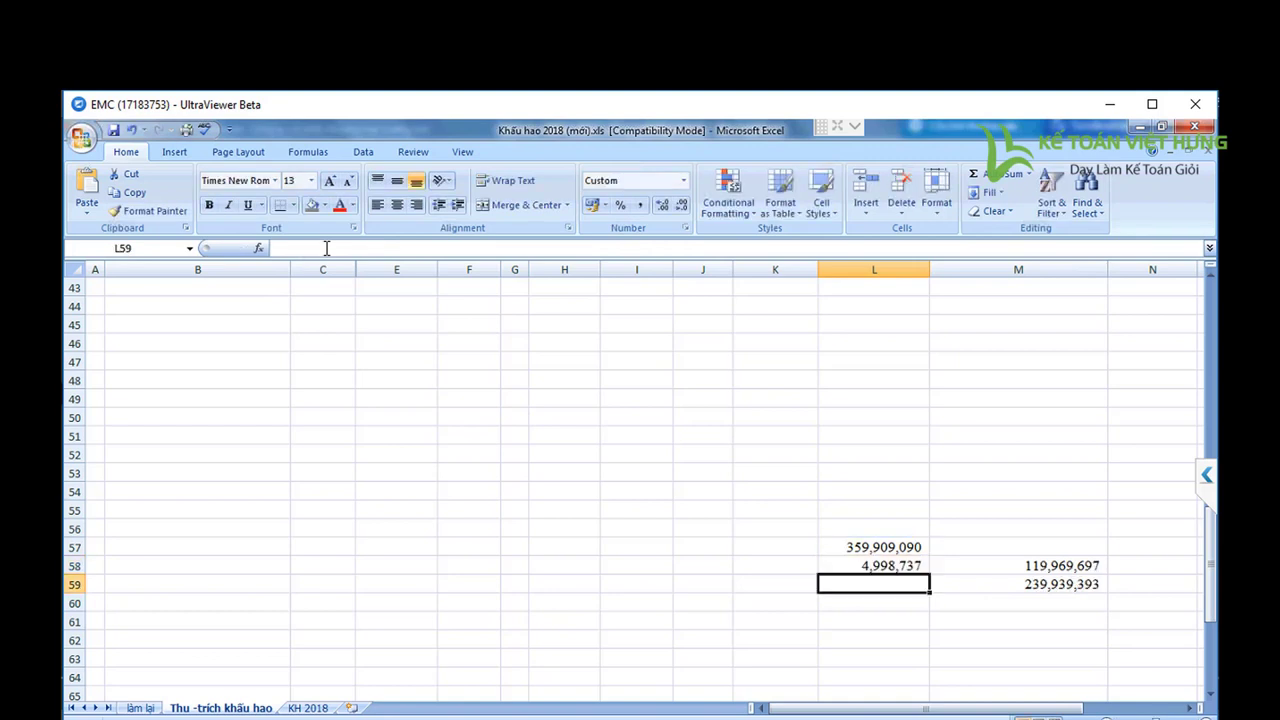
Compare the recalculated depreciation and remaining value, and restore the L58 formula to =L57/60.
click(998, 580)
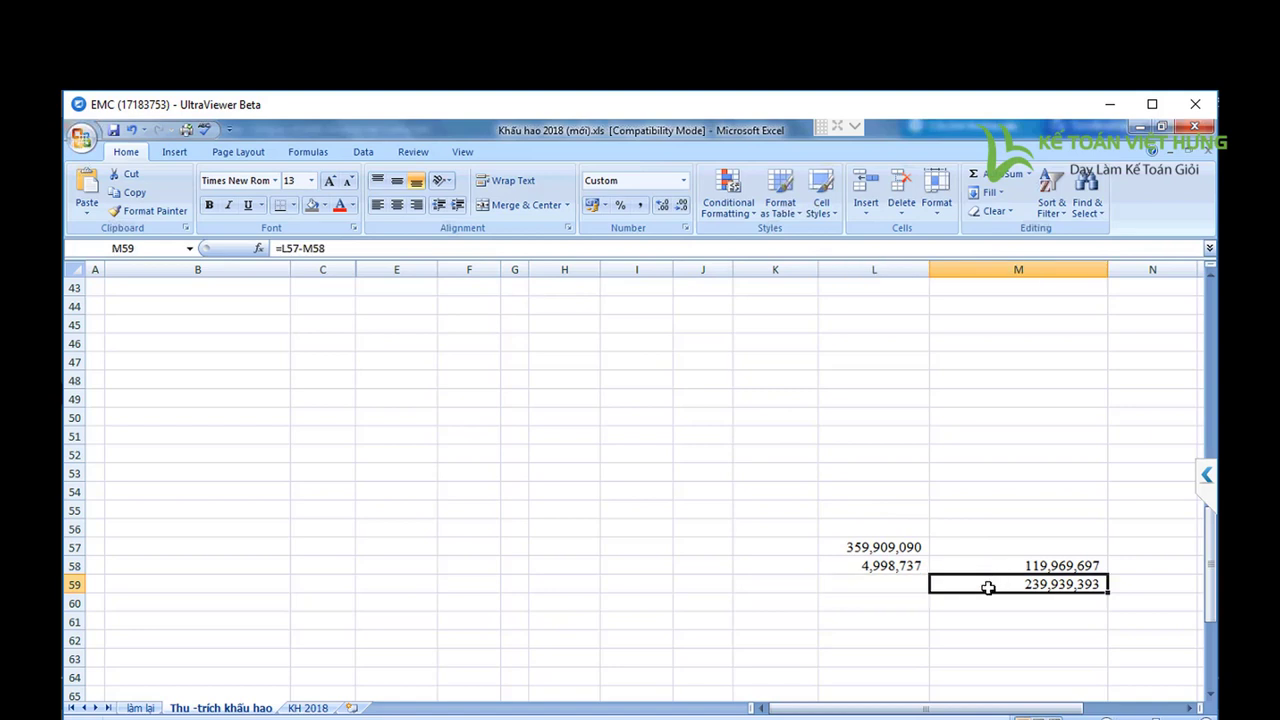
click(996, 603)
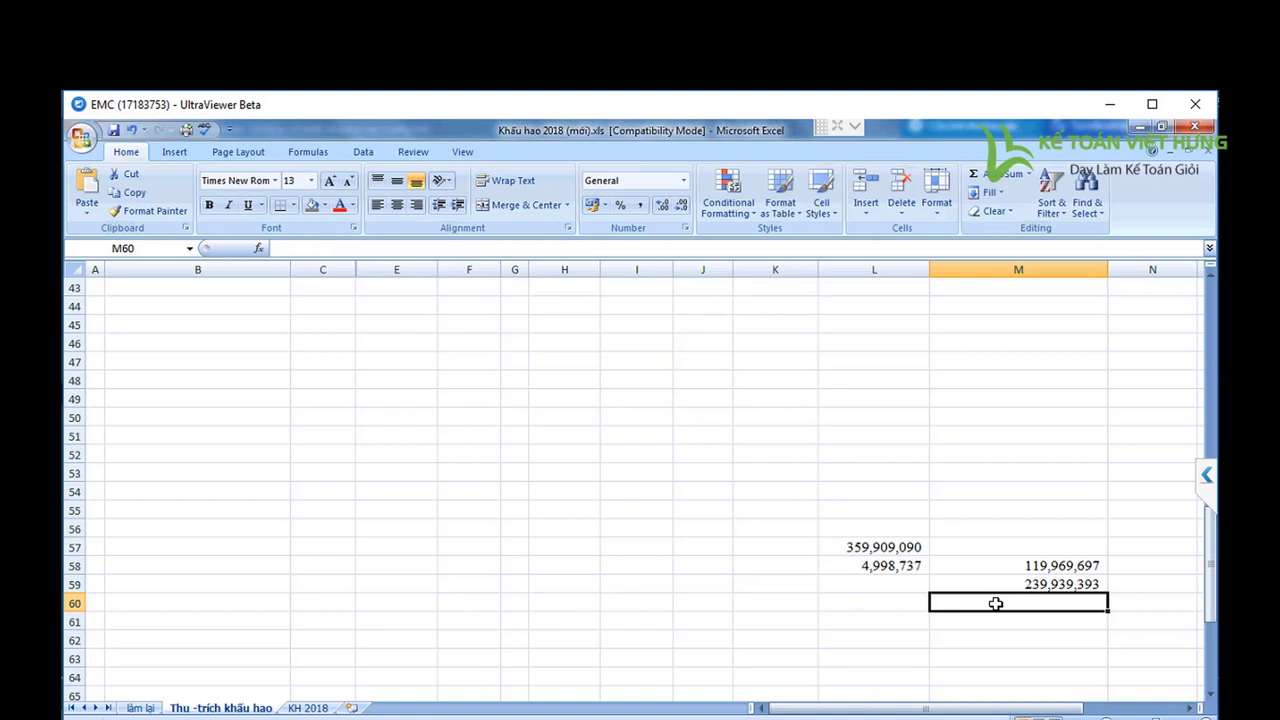
click(1018, 584)
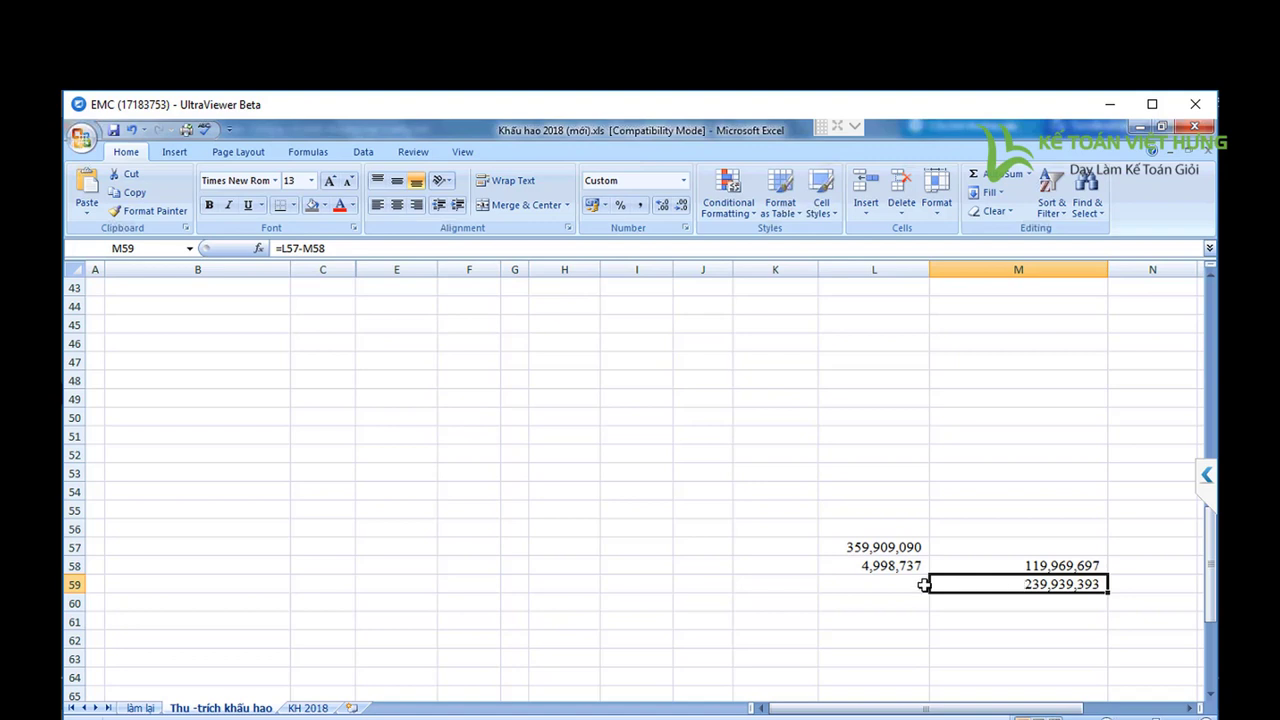
click(886, 550)
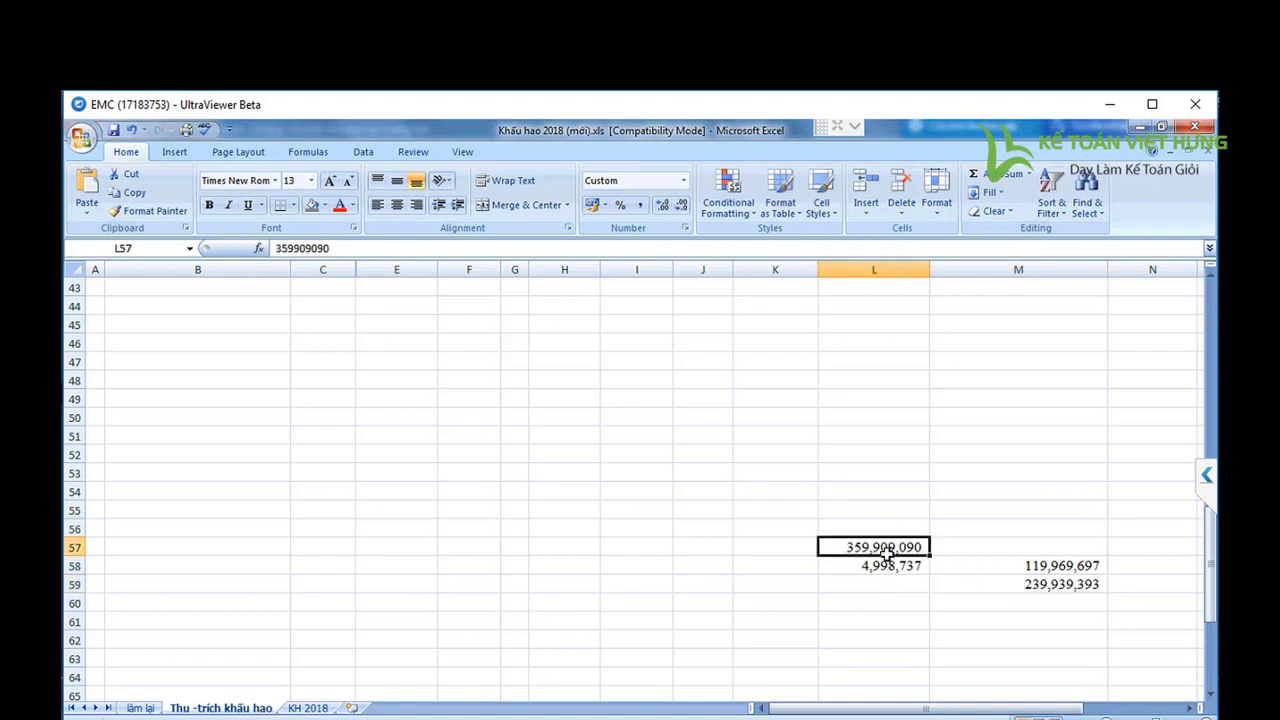
click(1017, 565)
click(1005, 585)
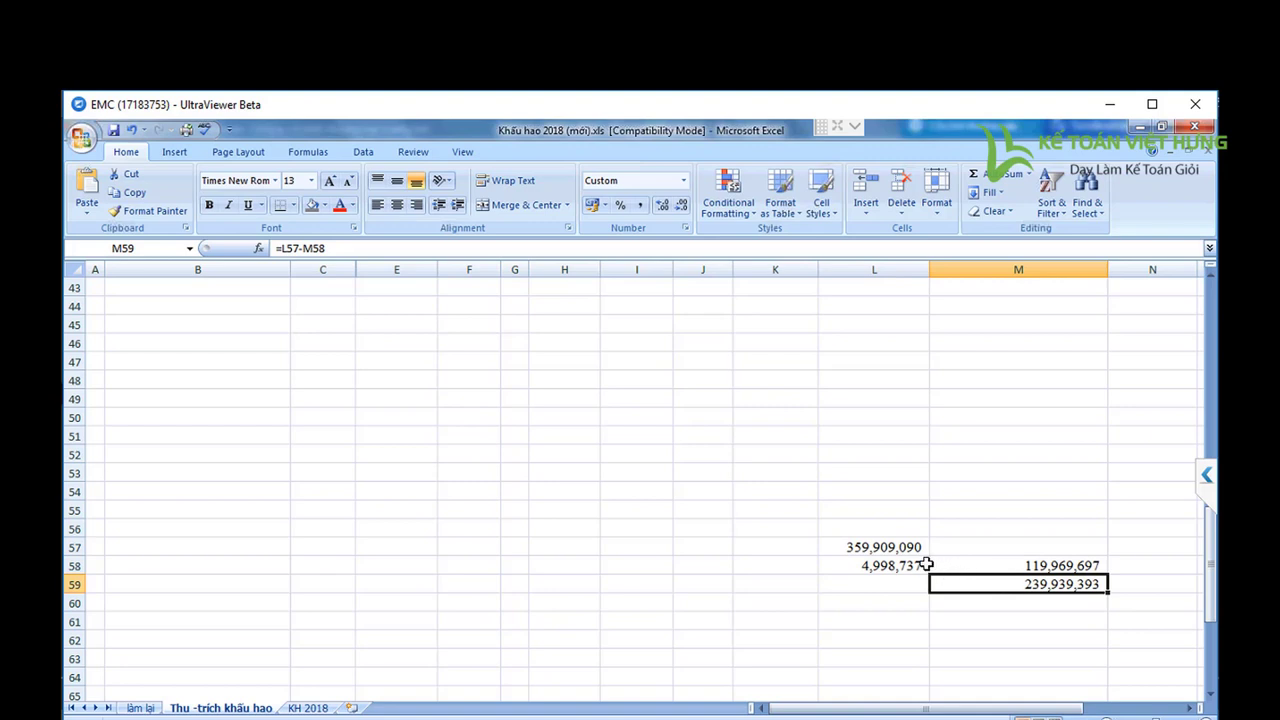
click(924, 563)
click(339, 247)
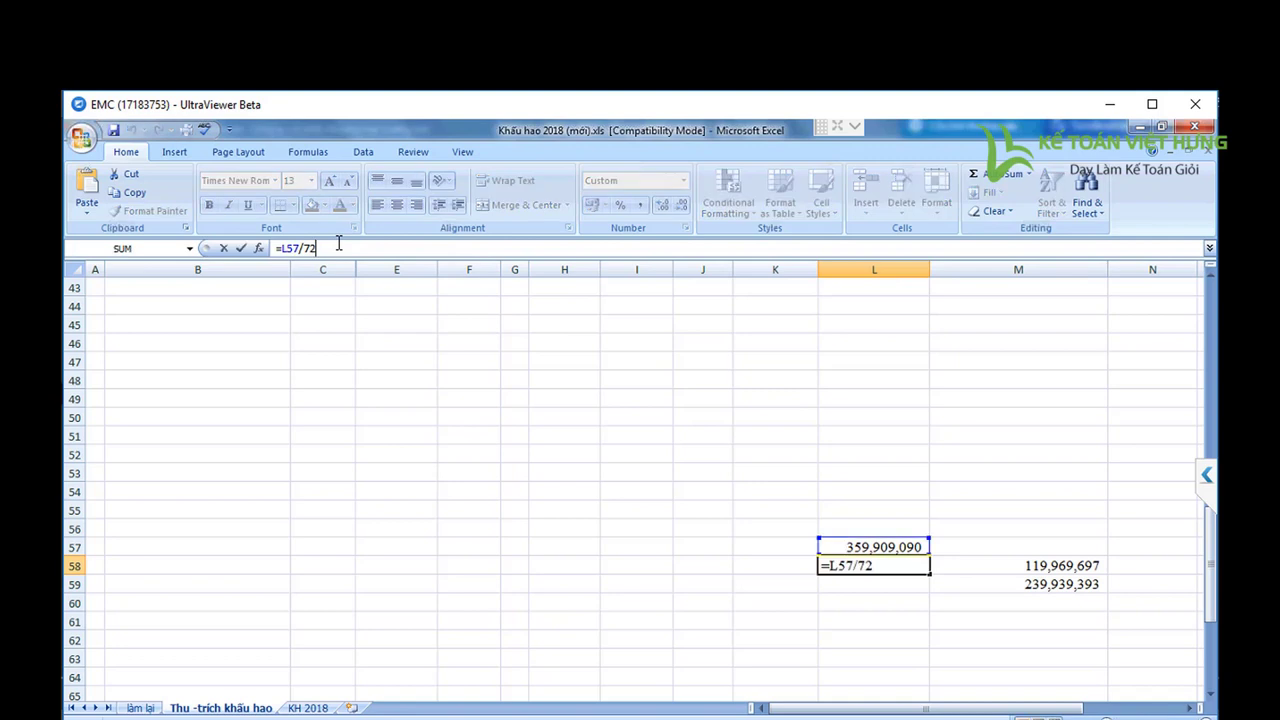
key(BackSpace)
key(BackSpace)
text(60)
key(Return)
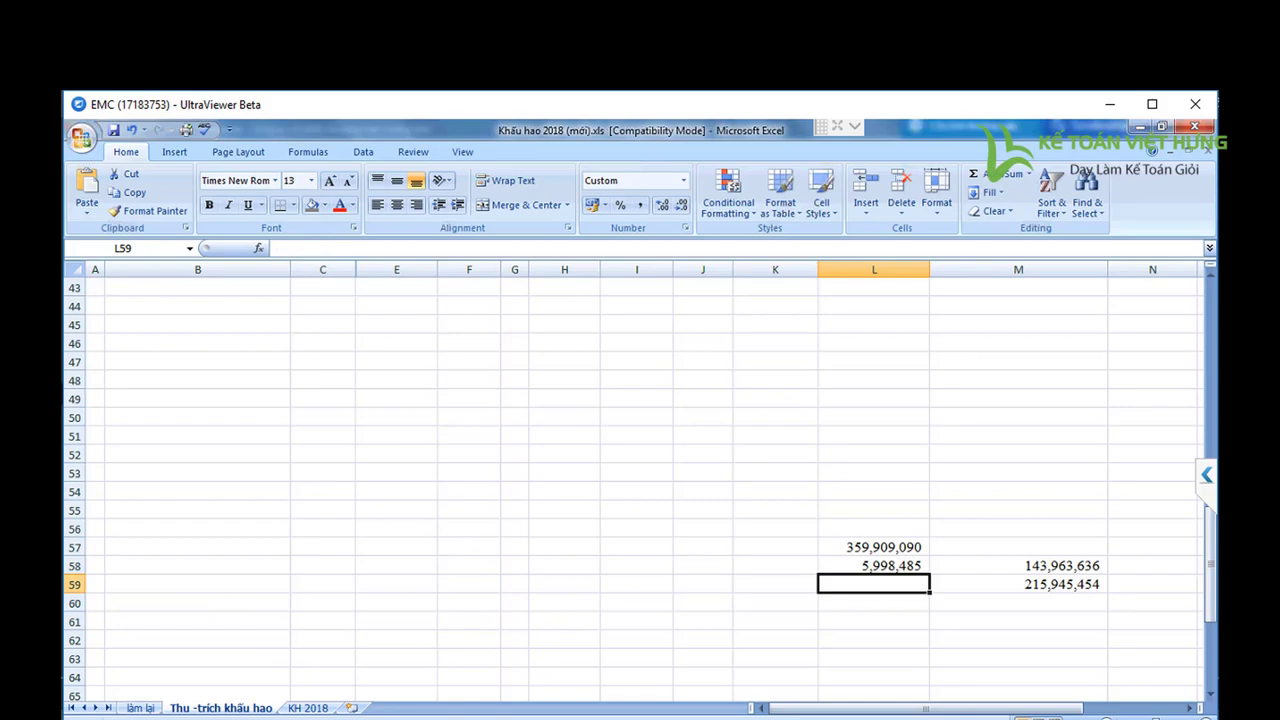
Check the BAO CAO 2016.xlsx report and the fixed asset depreciation table in KHTSCD 2016.xlsm for reference.
mouse_move(506, 715)
click(578, 686)
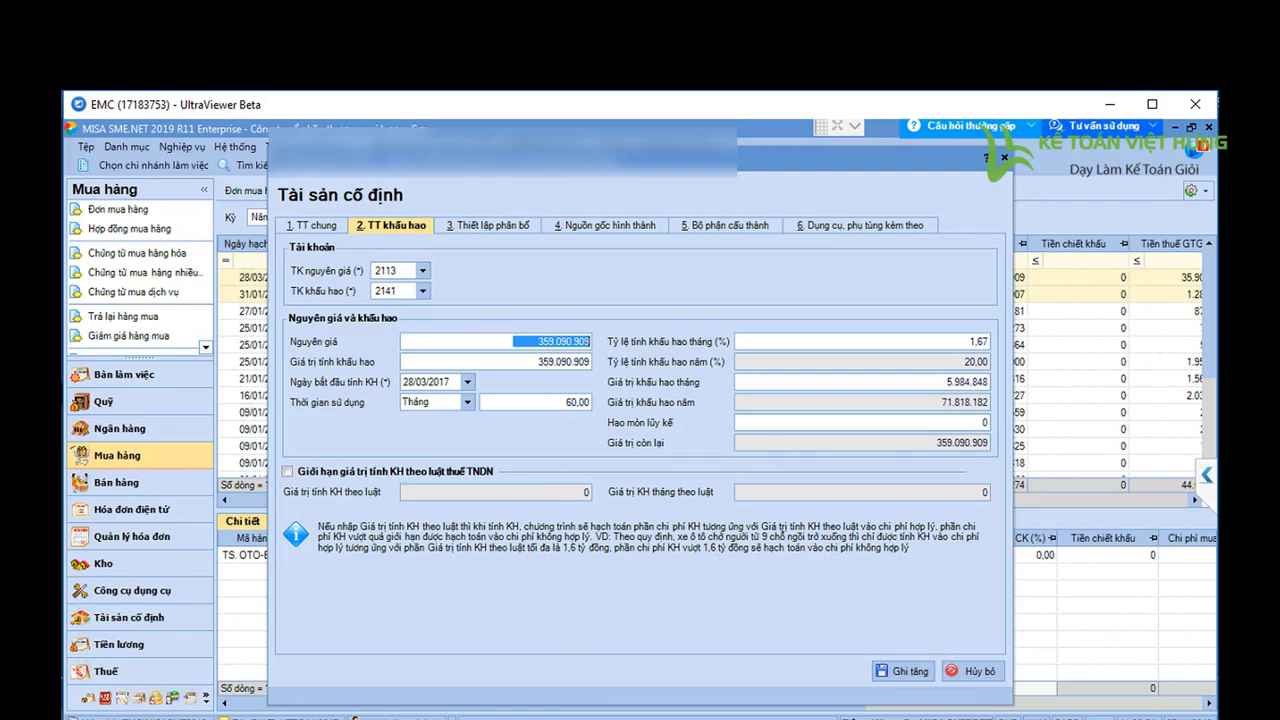
mouse_move(450, 715)
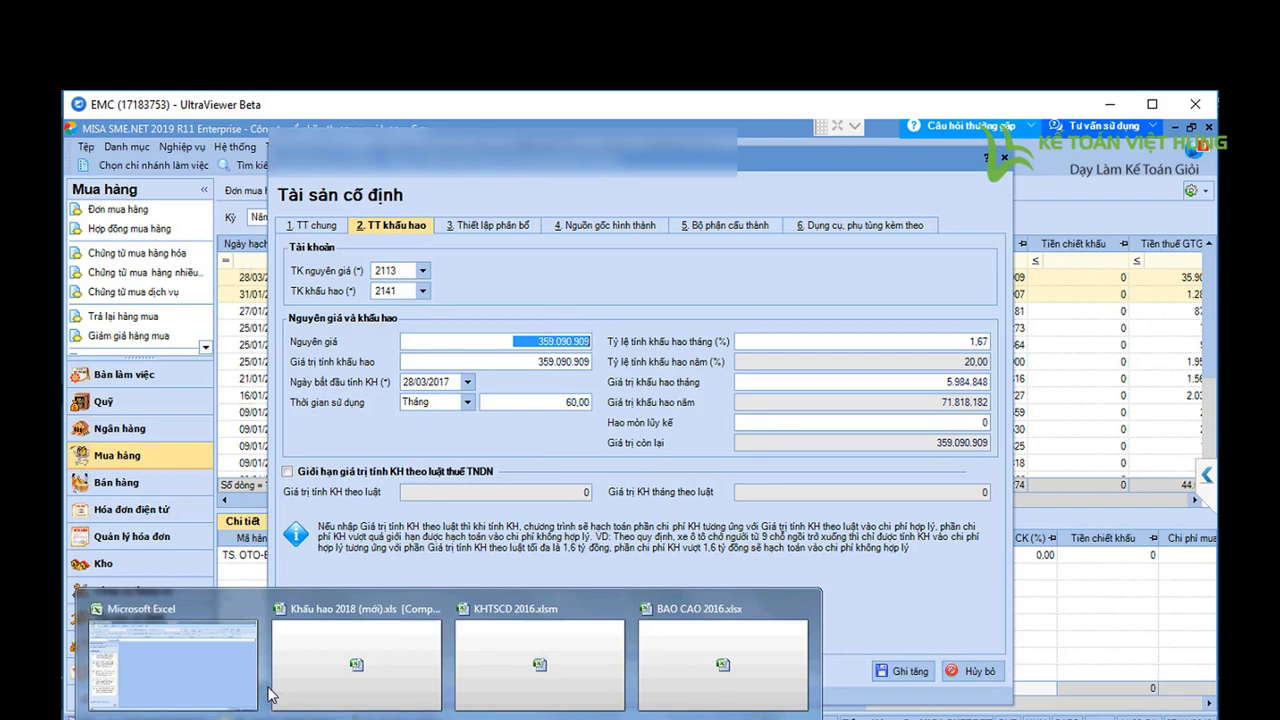
click(698, 662)
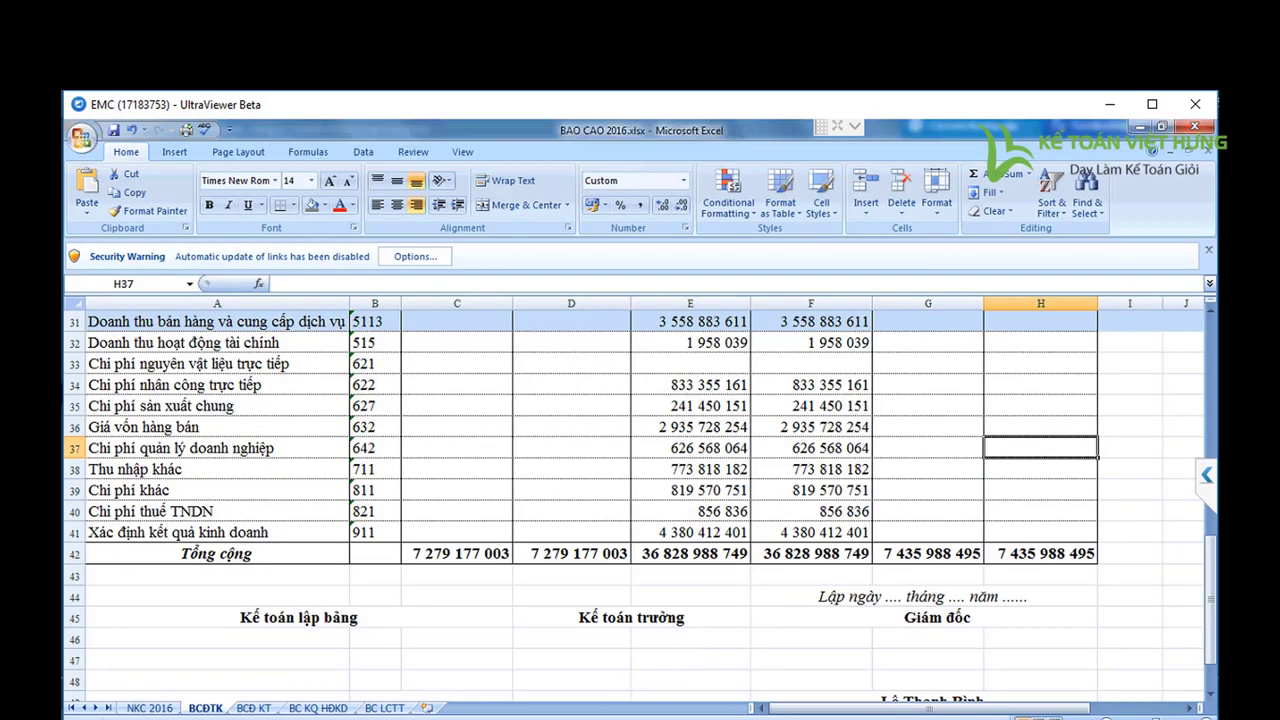
mouse_move(450, 715)
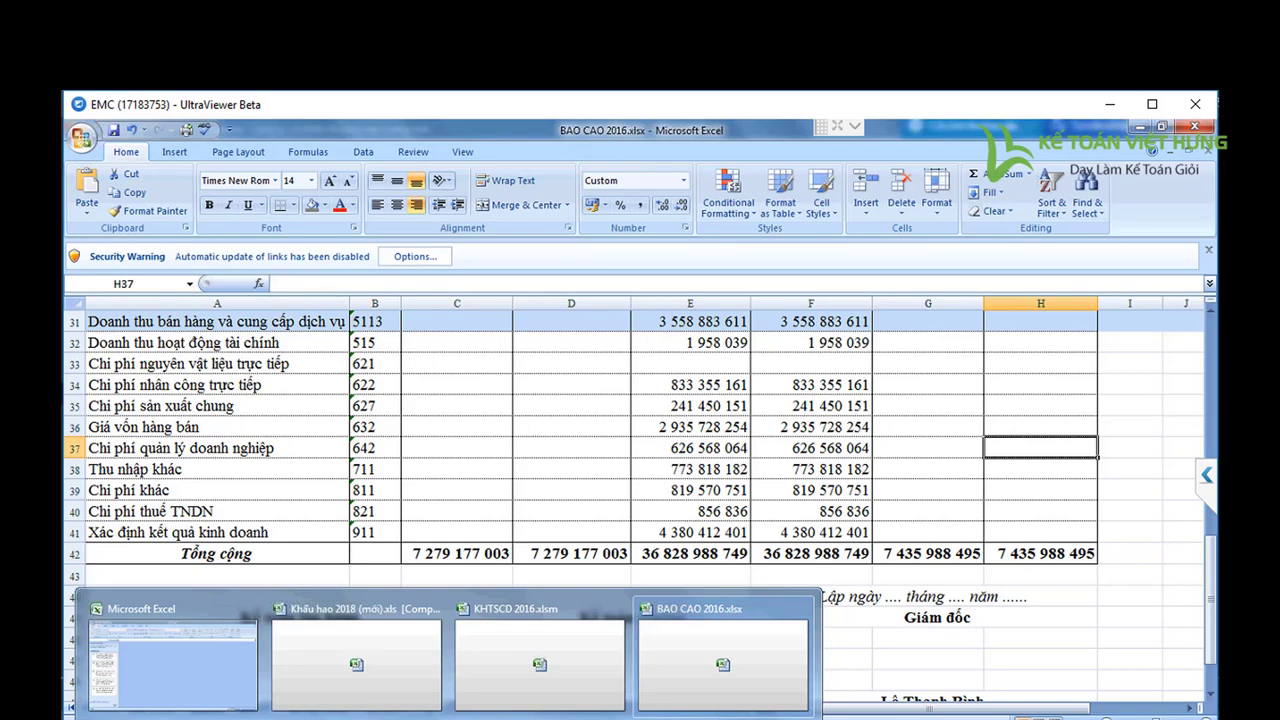
click(543, 675)
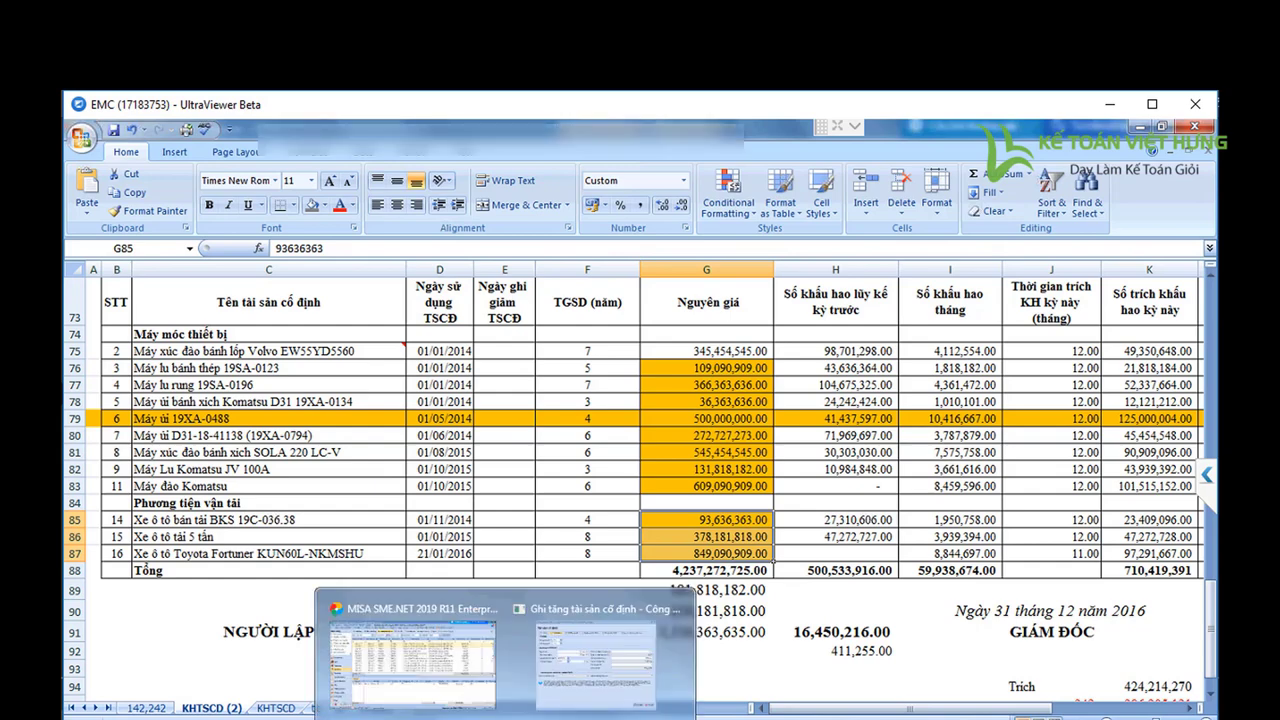
Return to the fixed asset form in MISA SME.NET and set the BPSL allocation's cost account (TK chi phí) to 6274.
click(410, 640)
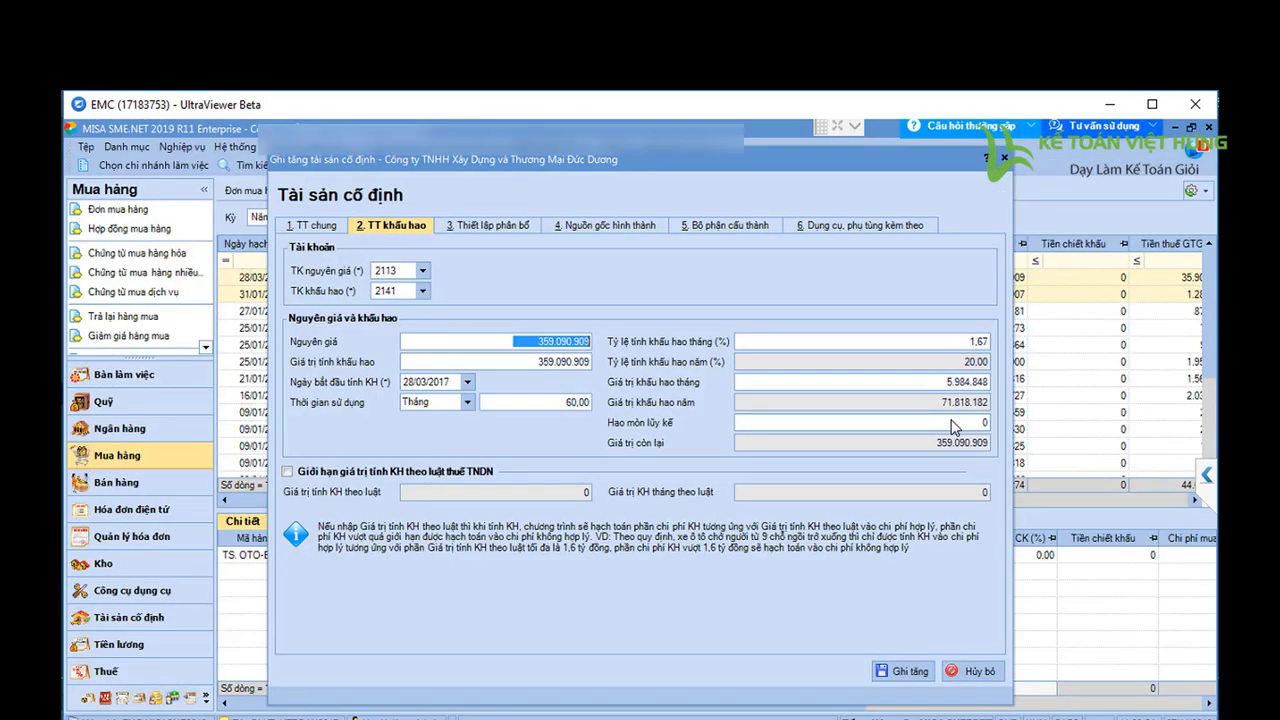
click(562, 405)
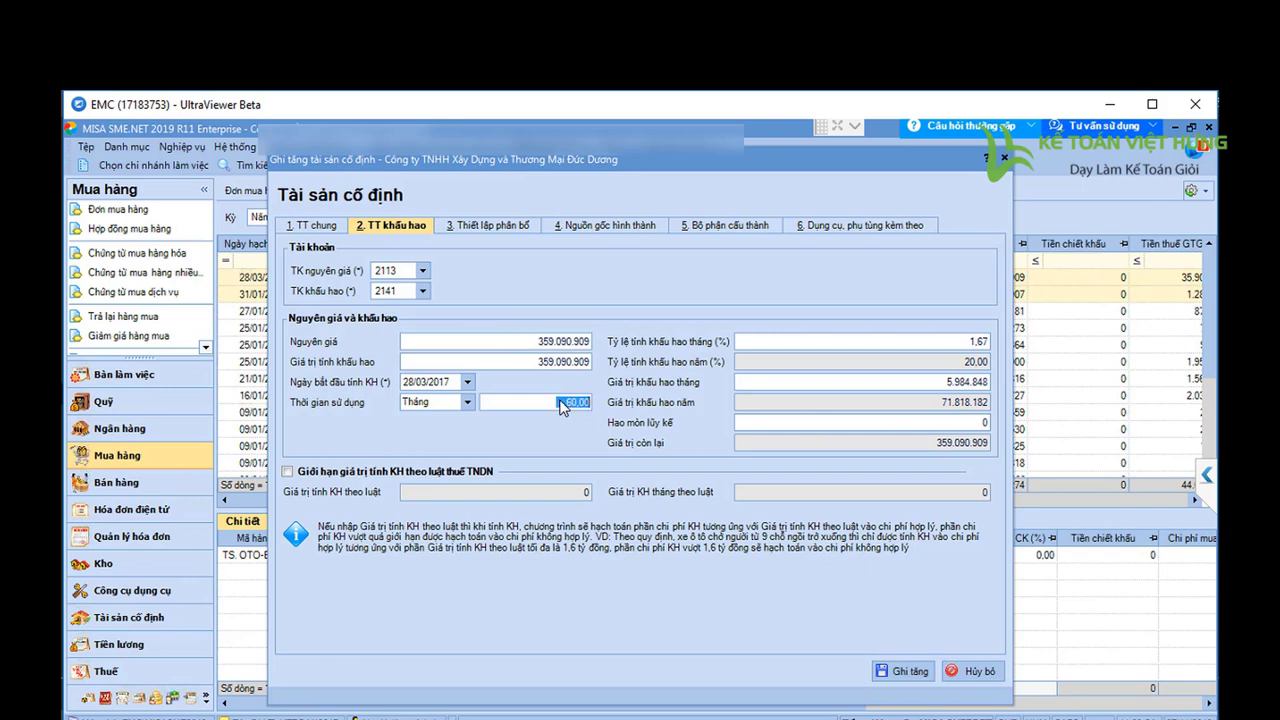
drag(562, 405, 584, 405)
click(497, 226)
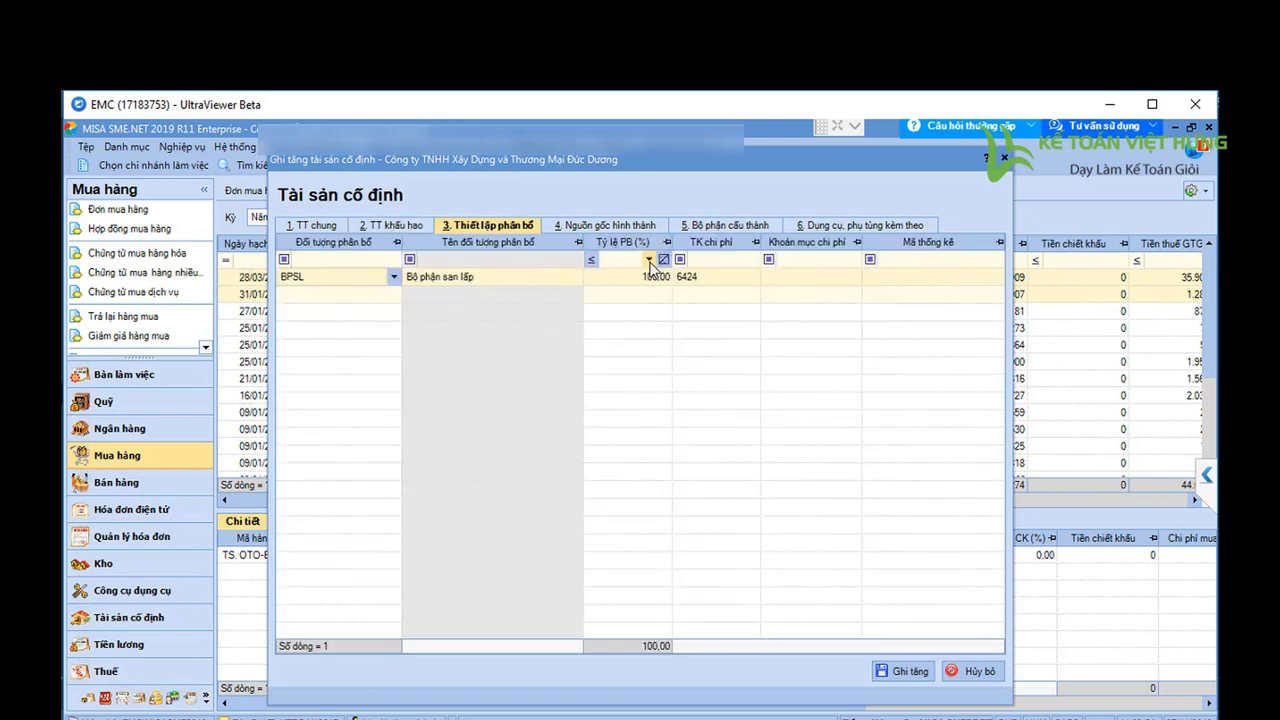
click(687, 280)
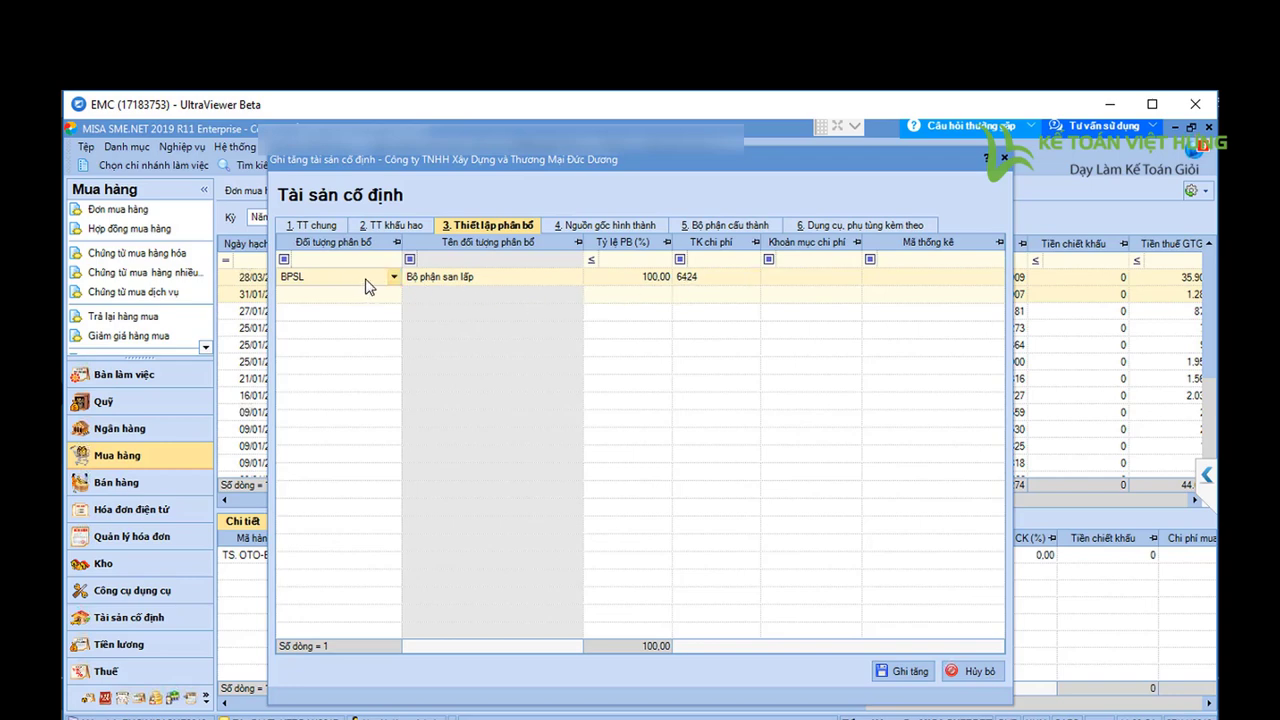
click(697, 278)
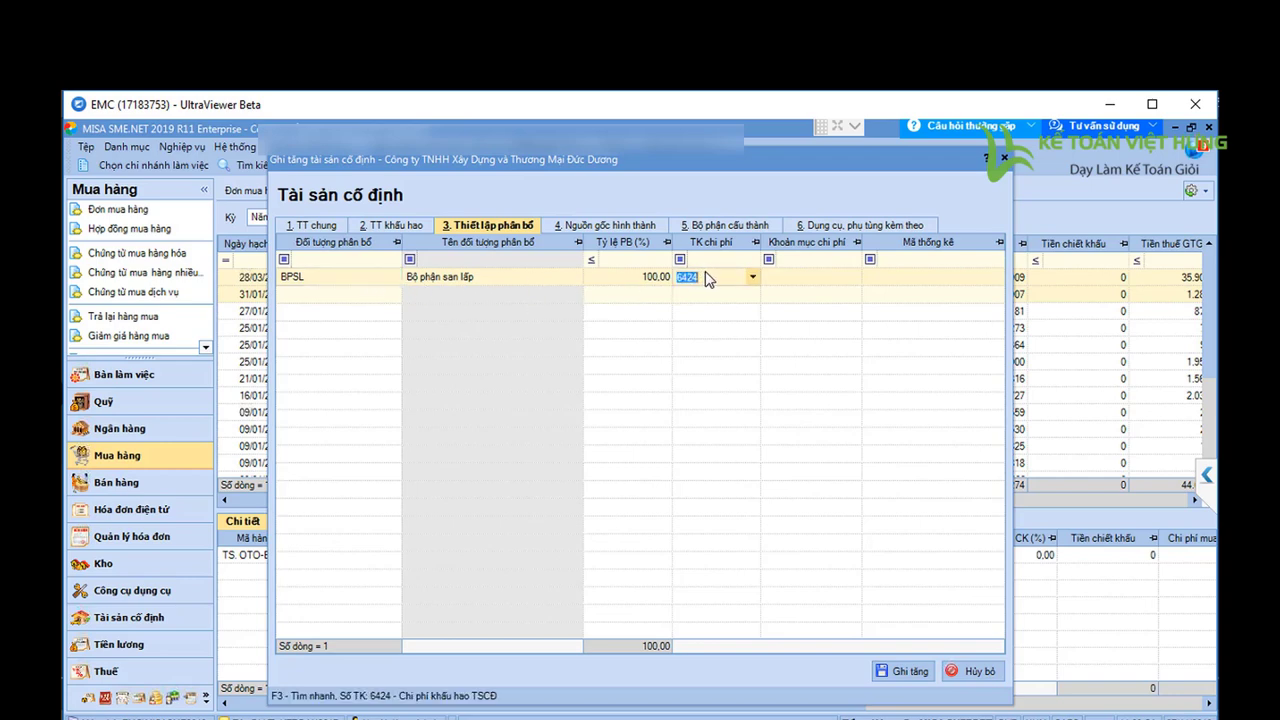
drag(707, 283, 676, 280)
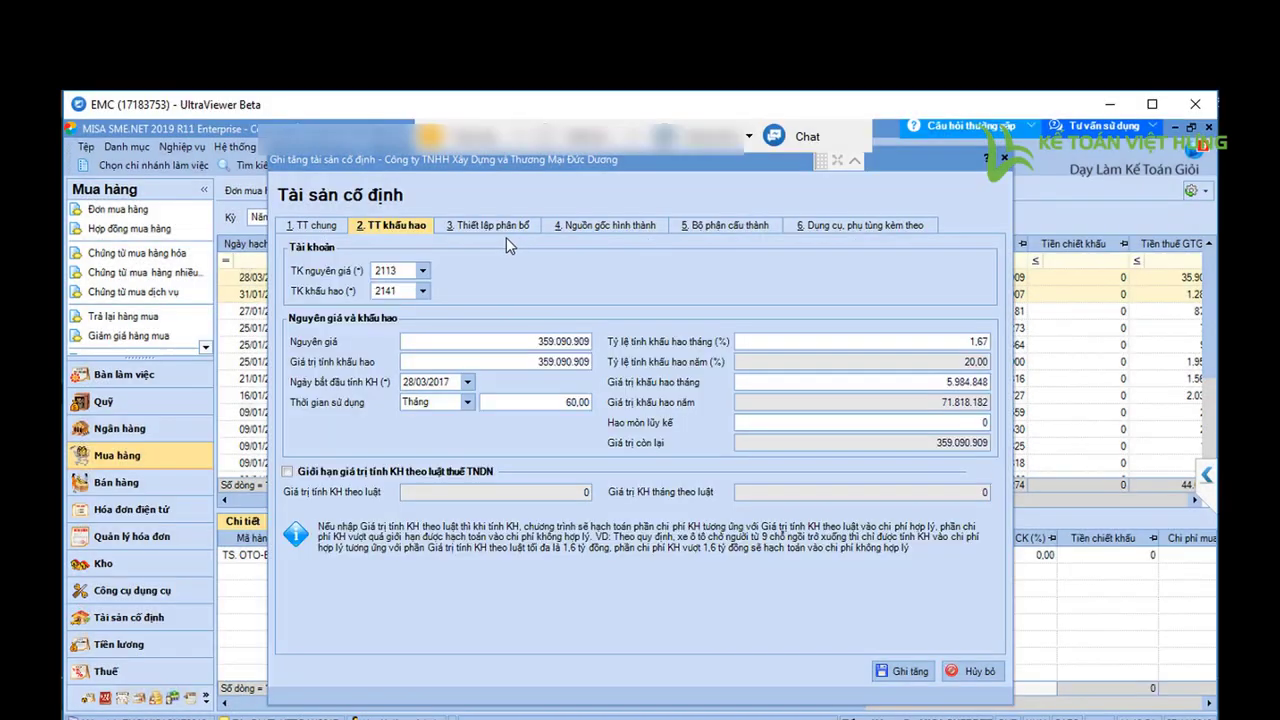
Review the depreciation, allocation and source voucher details, and record the asset increase (Ghi tăng).
click(395, 225)
click(500, 229)
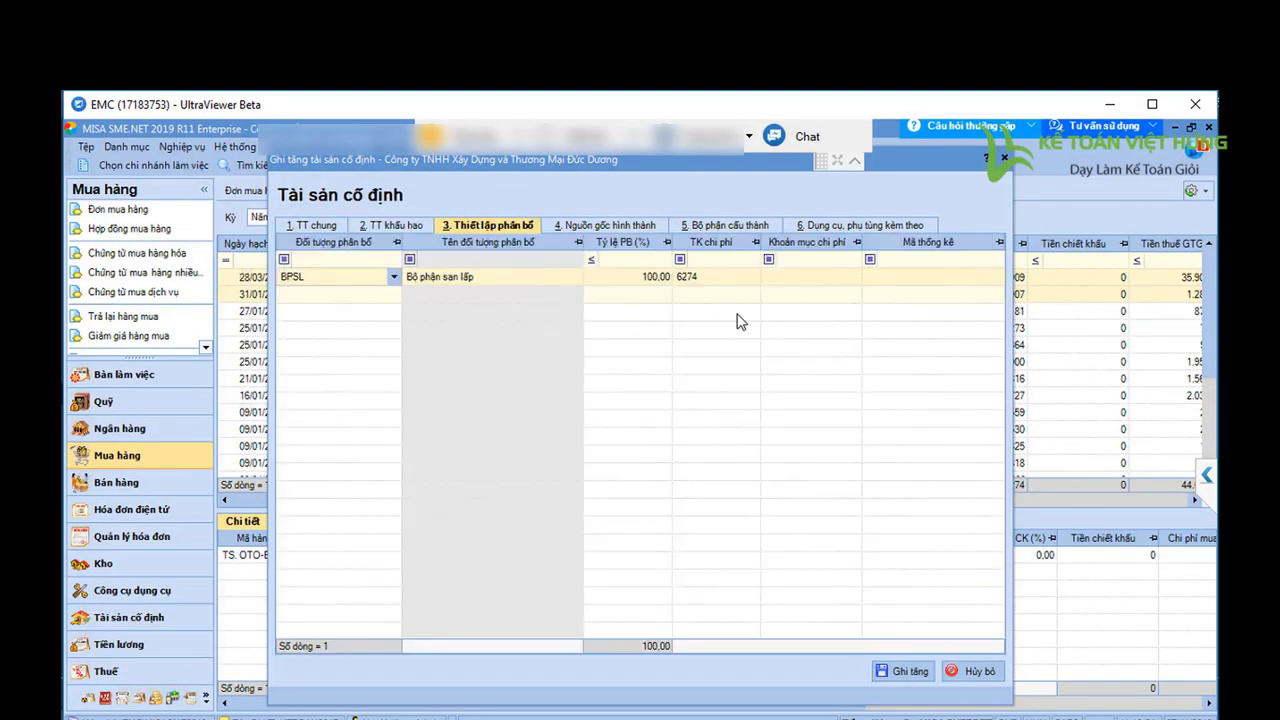
click(600, 227)
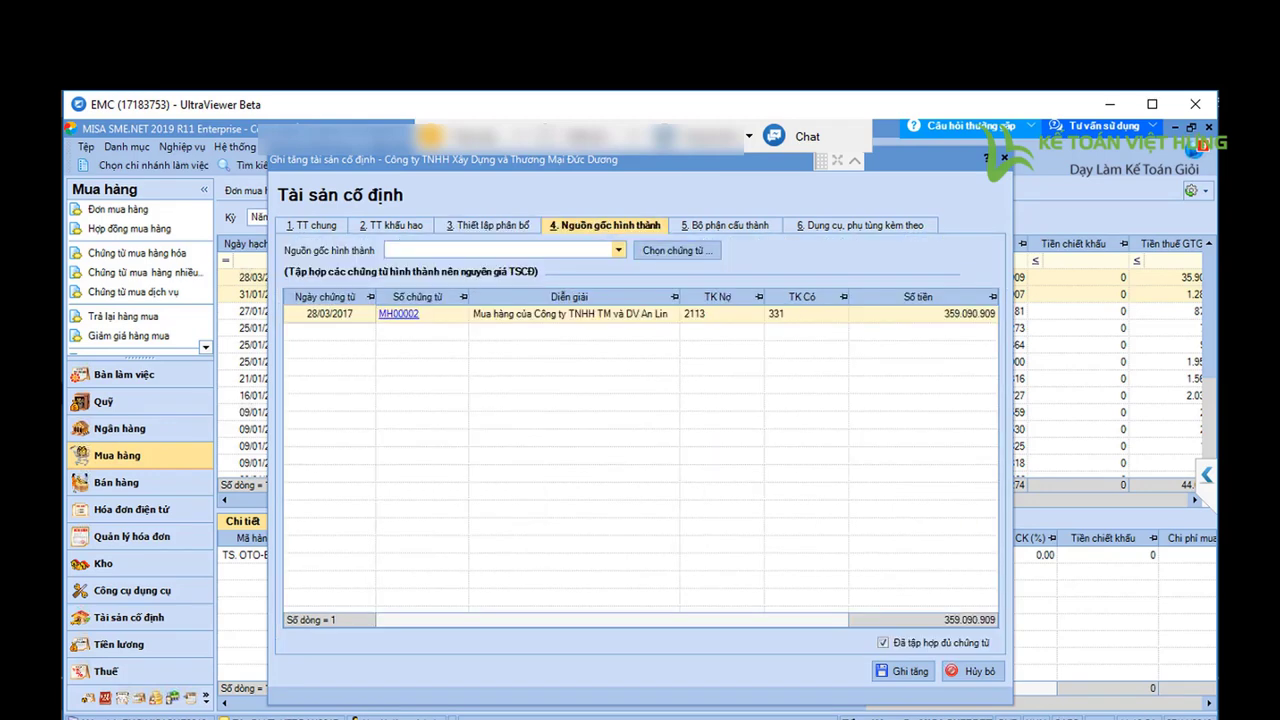
click(910, 672)
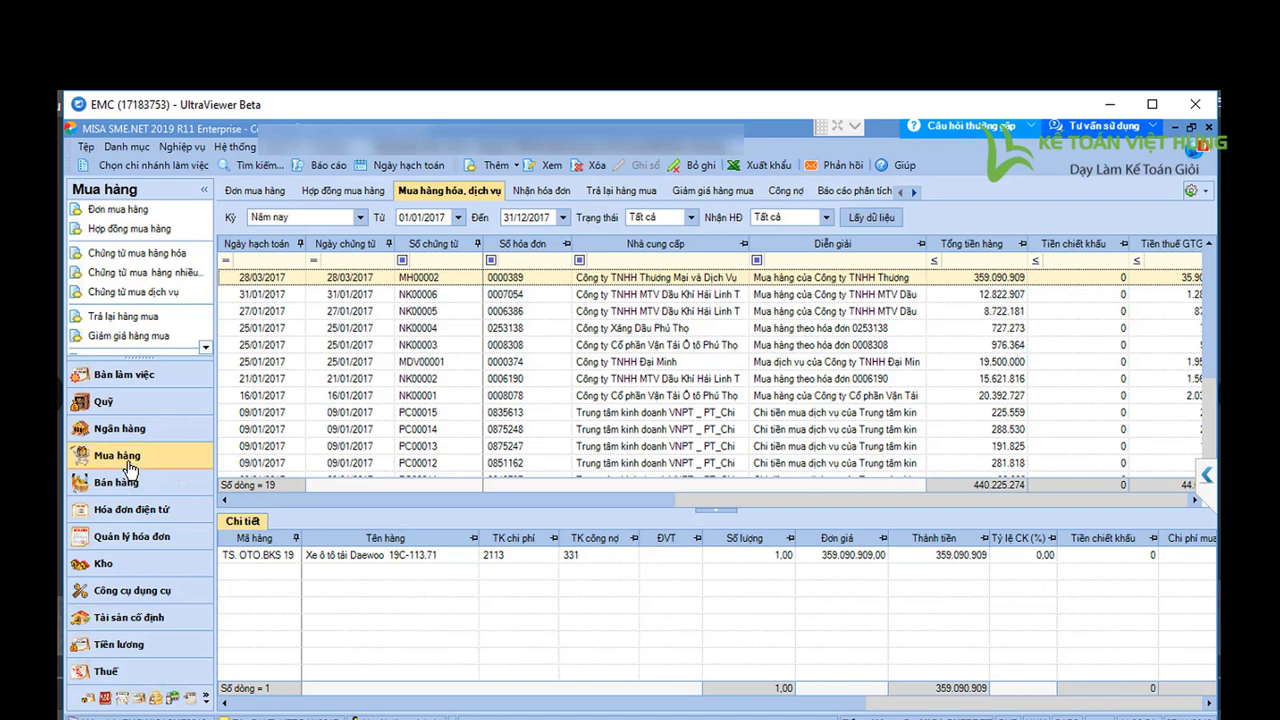
Create a new goods purchase voucher (Chứng từ mua hàng hóa) and start adding a new item for its first line.
click(167, 257)
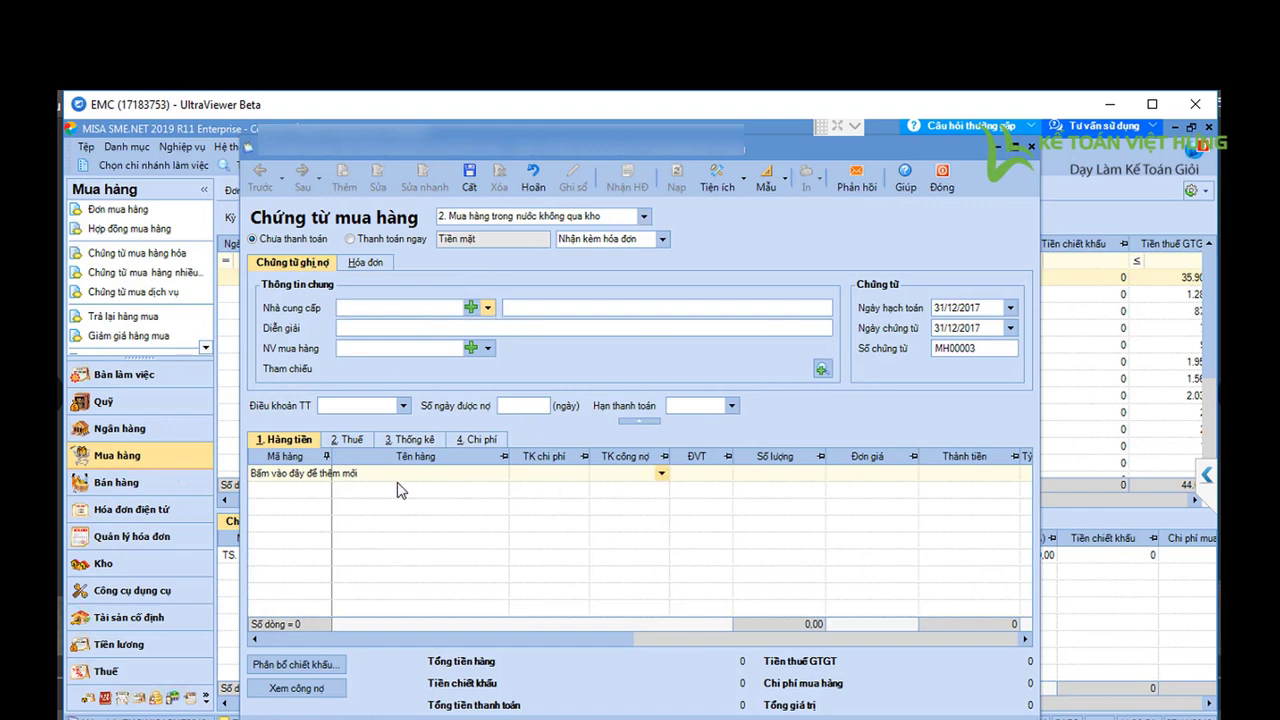
click(323, 474)
click(323, 474)
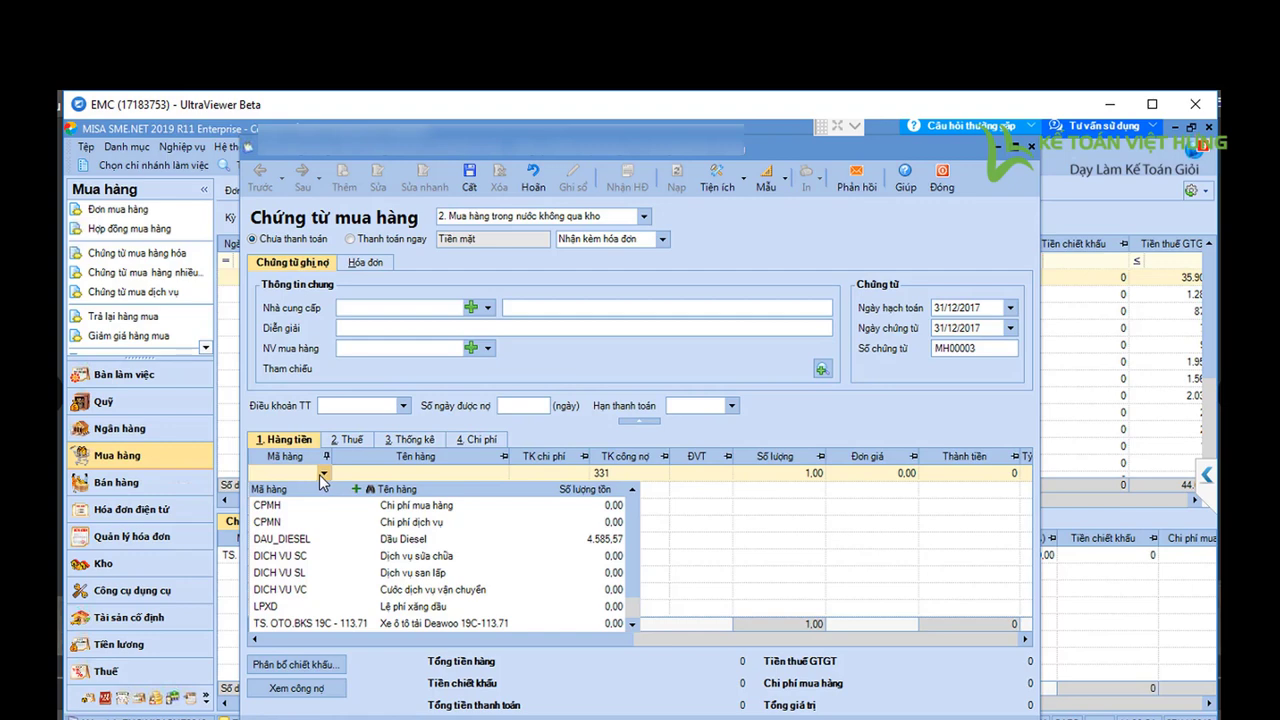
click(356, 490)
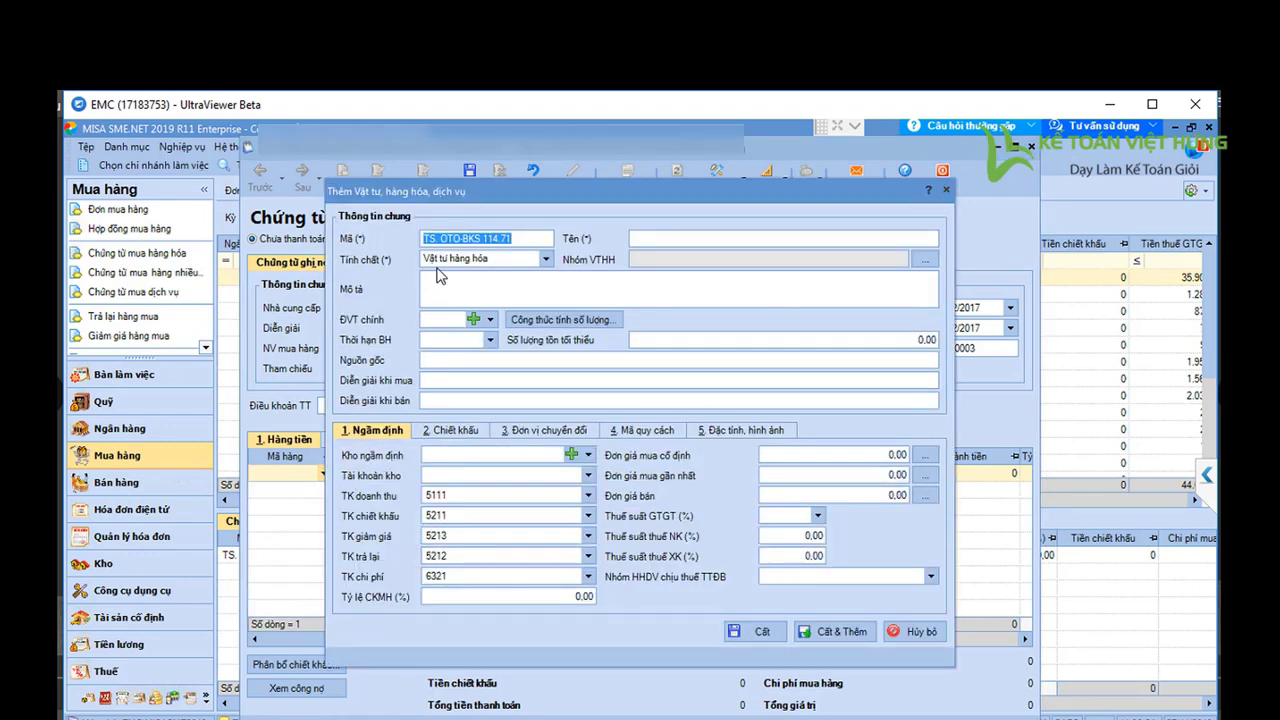
Give the new item the code CC.LOP01 and the name Lốp.
click(534, 242)
key(BackSpace)
key(BackSpace)
key(BackSpace)
key(BackSpace)
key(BackSpace)
key(BackSpace)
key(BackSpace)
key(BackSpace)
key(BackSpace)
key(BackSpace)
key(BackSpace)
key(BackSpace)
key(BackSpace)
key(BackSpace)
key(BackSpace)
key(BackSpace)
key(BackSpace)
key(BackSpace)
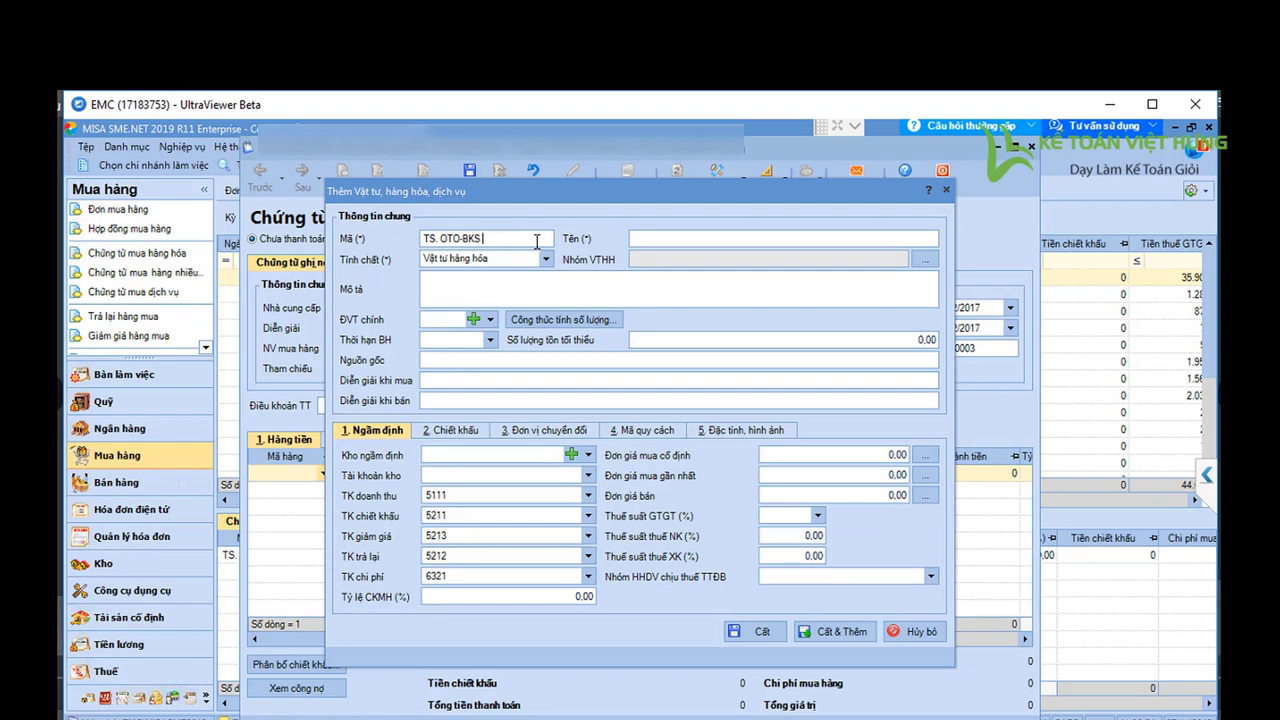
text(CC.LOP01)
key(Tab)
text(Lốp)
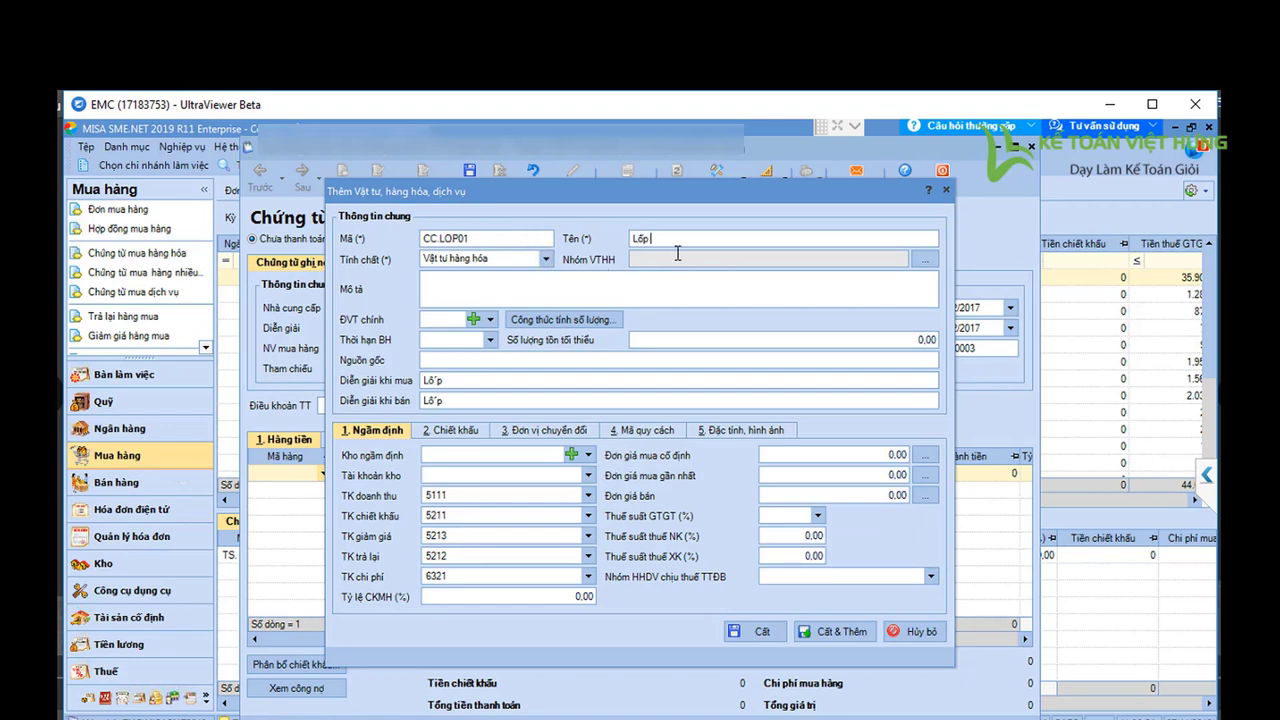
Set the item's nature (Tính chất) to Dịch vụ and its cost account (TK chi phí) to 242.
click(527, 264)
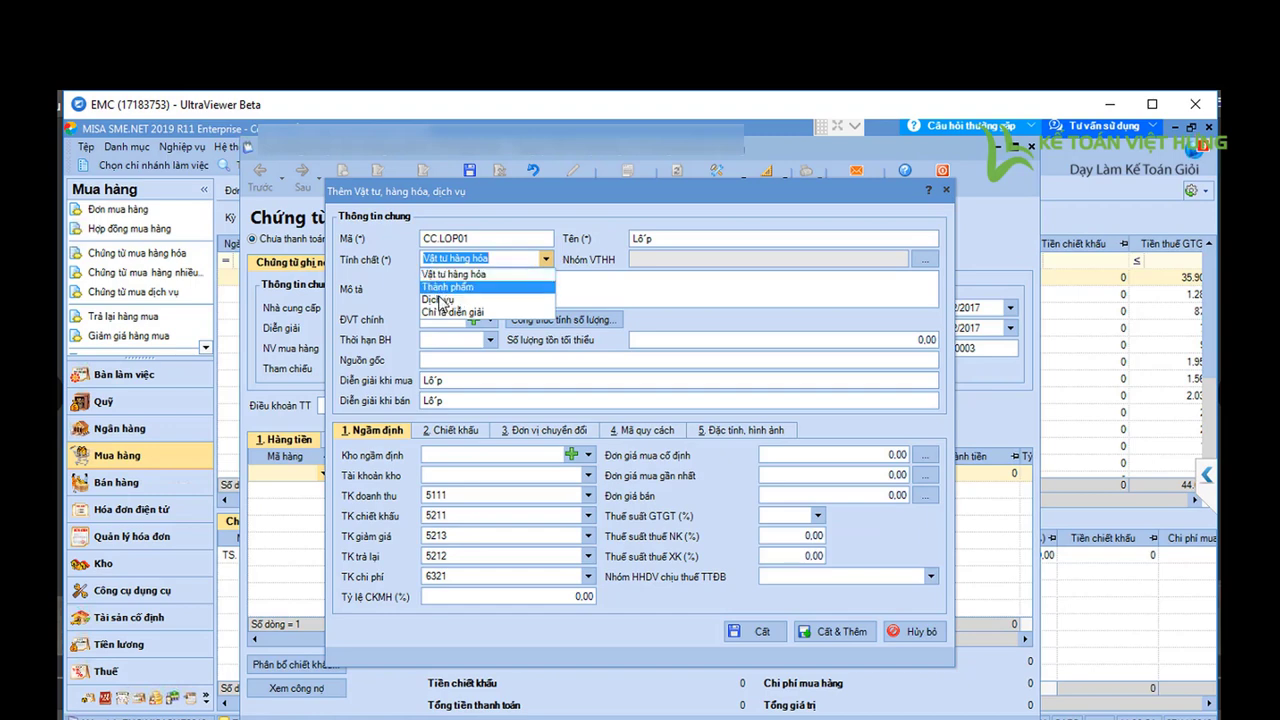
click(455, 299)
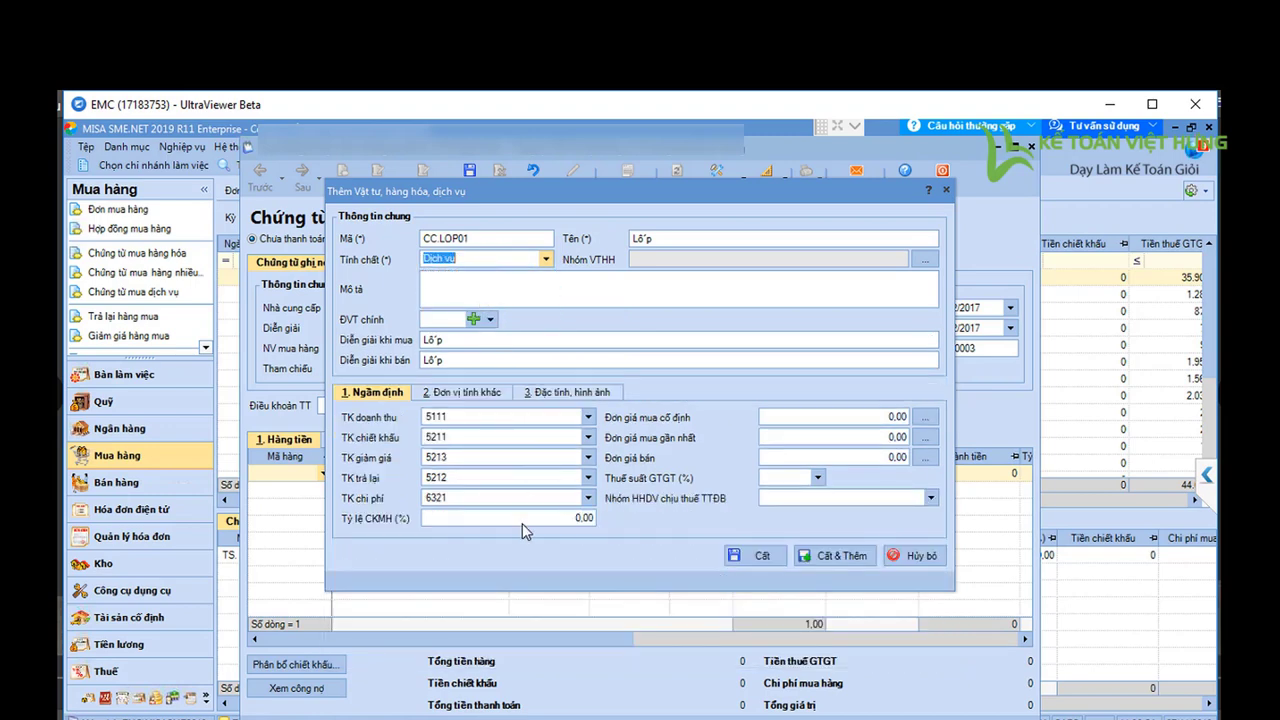
click(476, 497)
text(242)
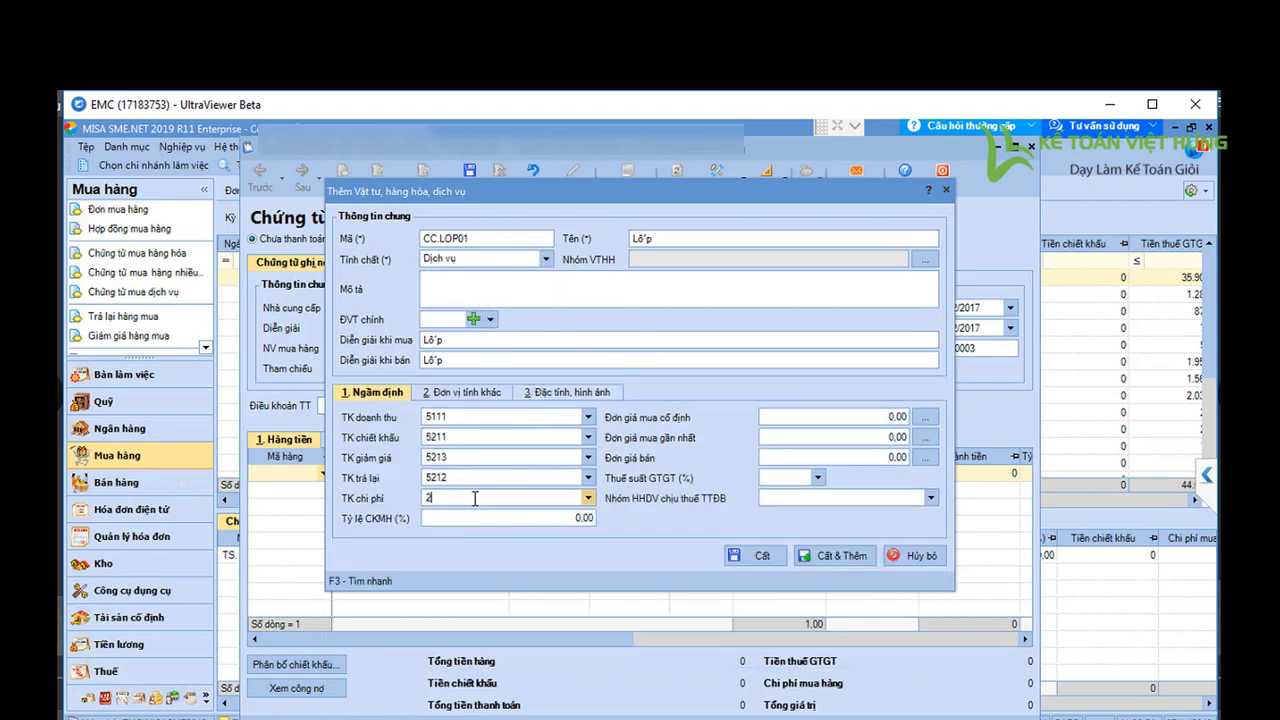
key(Return)
Set the new item's VAT rate (Thuế suất GTGT) to 10%, rename it Lốp ô tô 12R and save it.
click(818, 478)
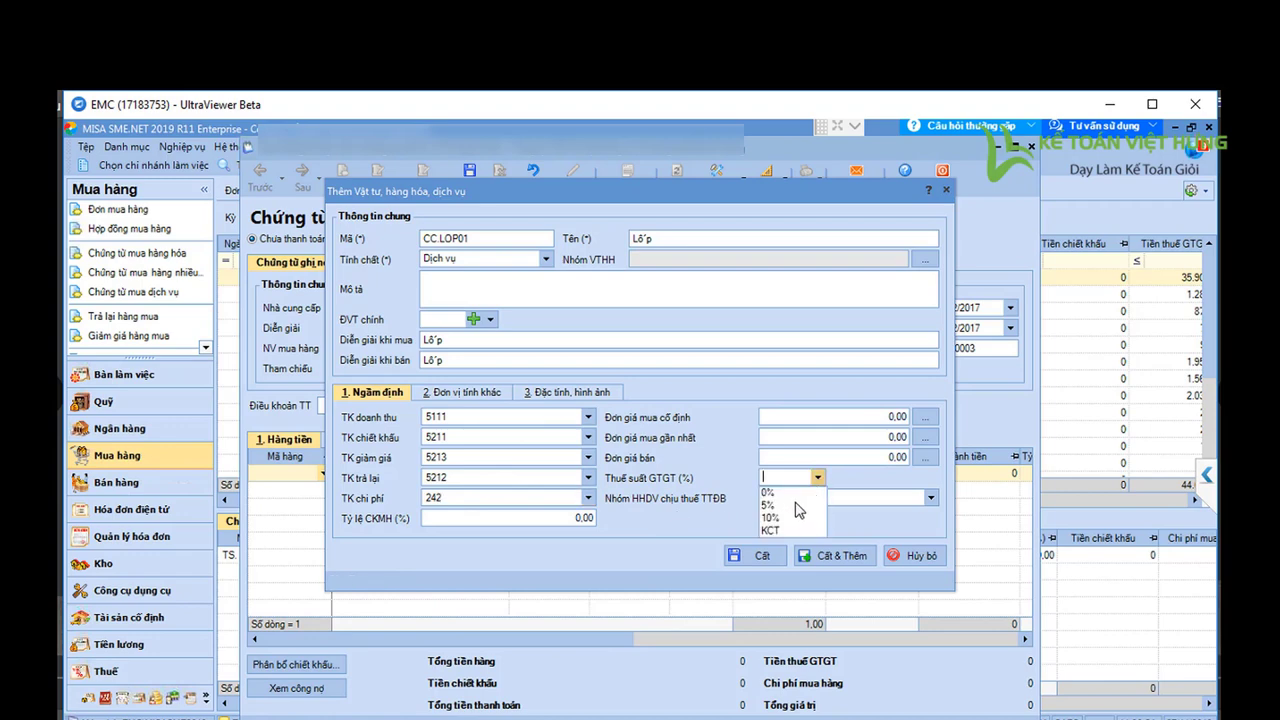
click(782, 518)
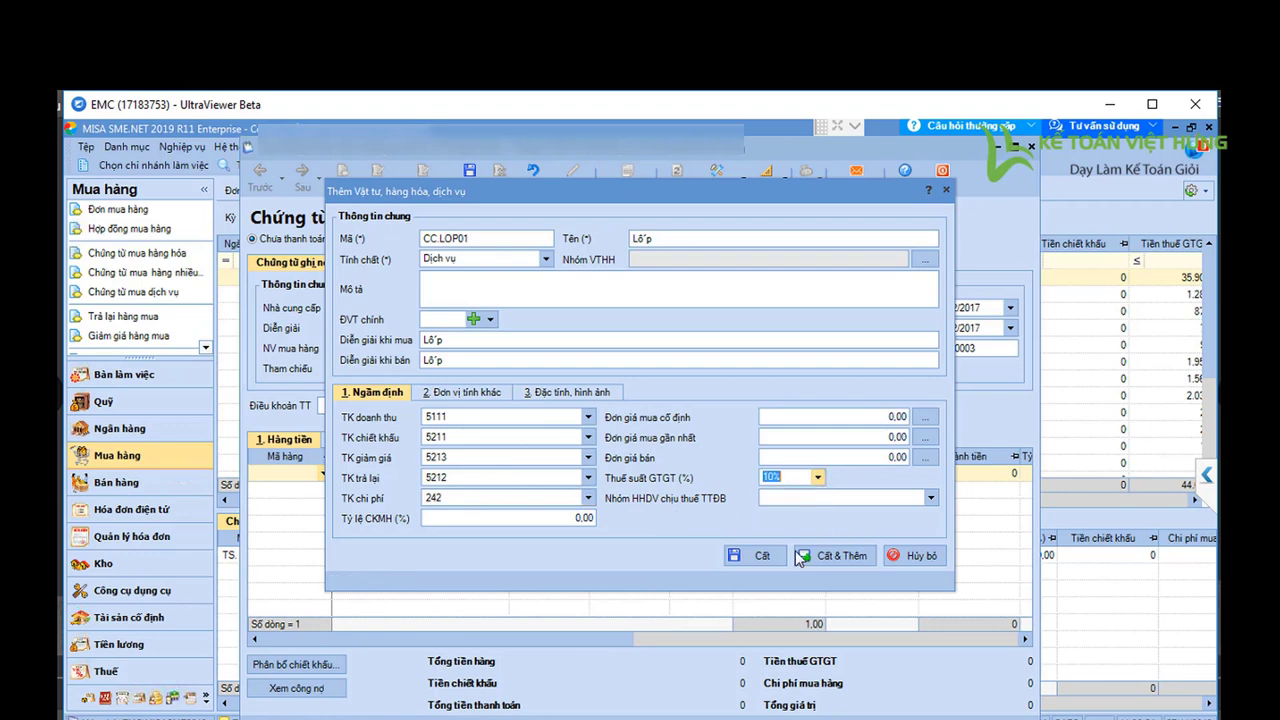
double_click(677, 246)
text(Lốp)
text(o)
text(o to)
text(o)
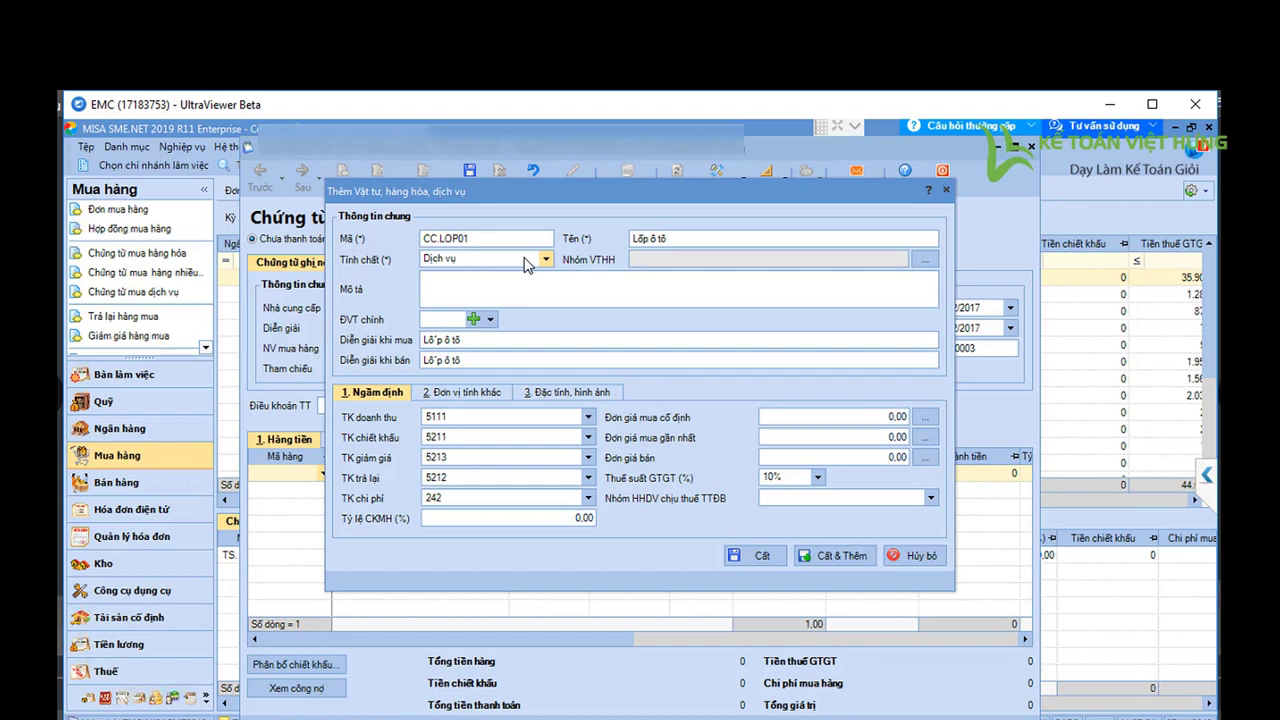
text( 12R)
click(748, 551)
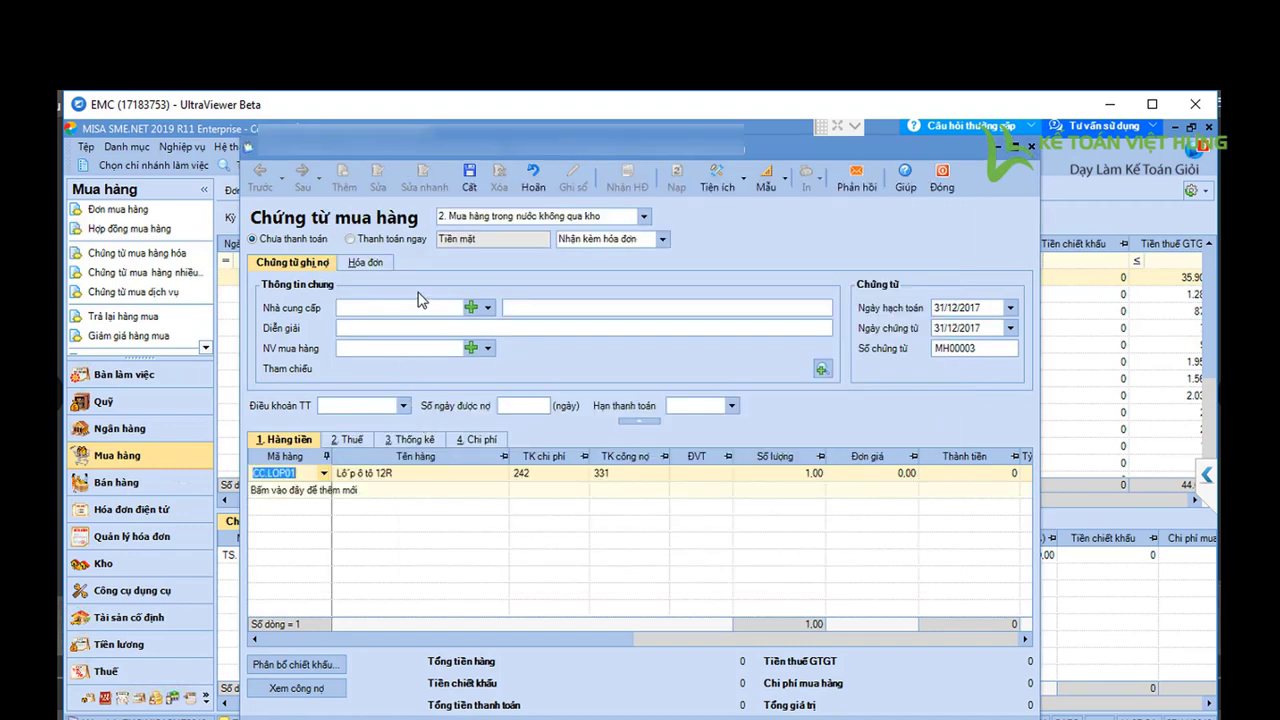
Make the voucher an immediate cash payment to supplier CTY_THANGTHUY, with invoice number 0001795 dated 28/07/2017.
click(489, 310)
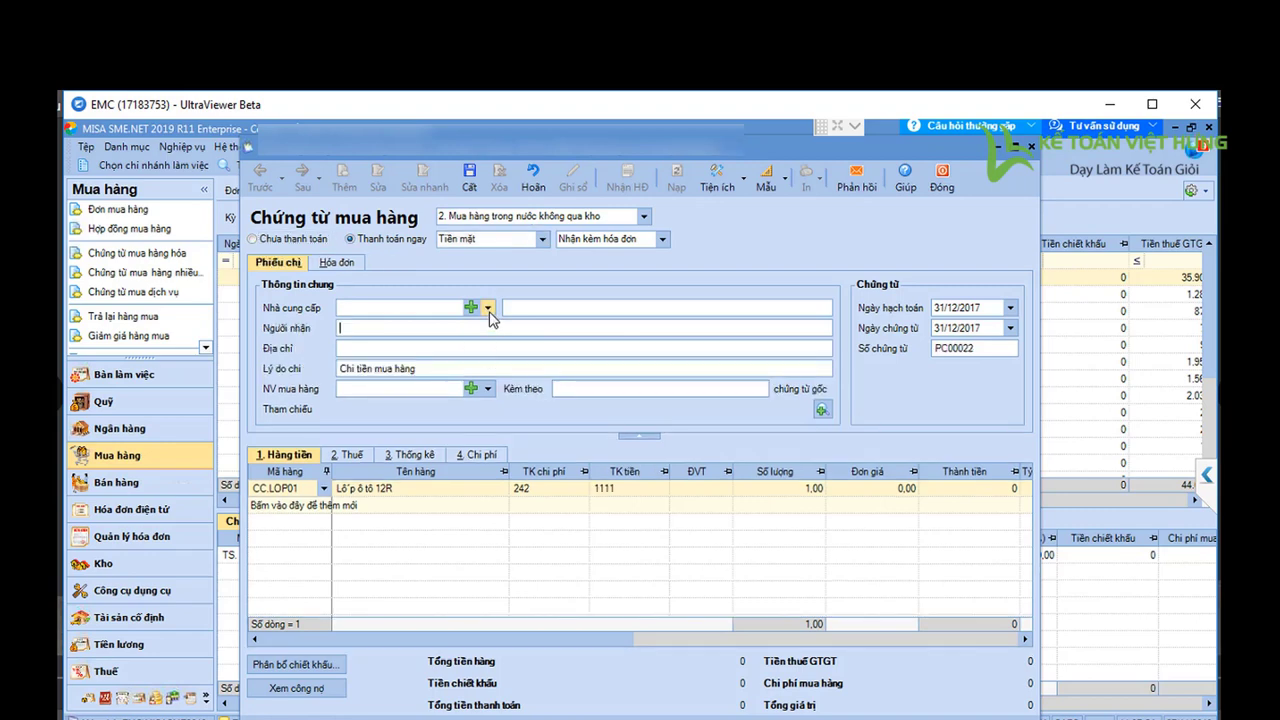
click(489, 310)
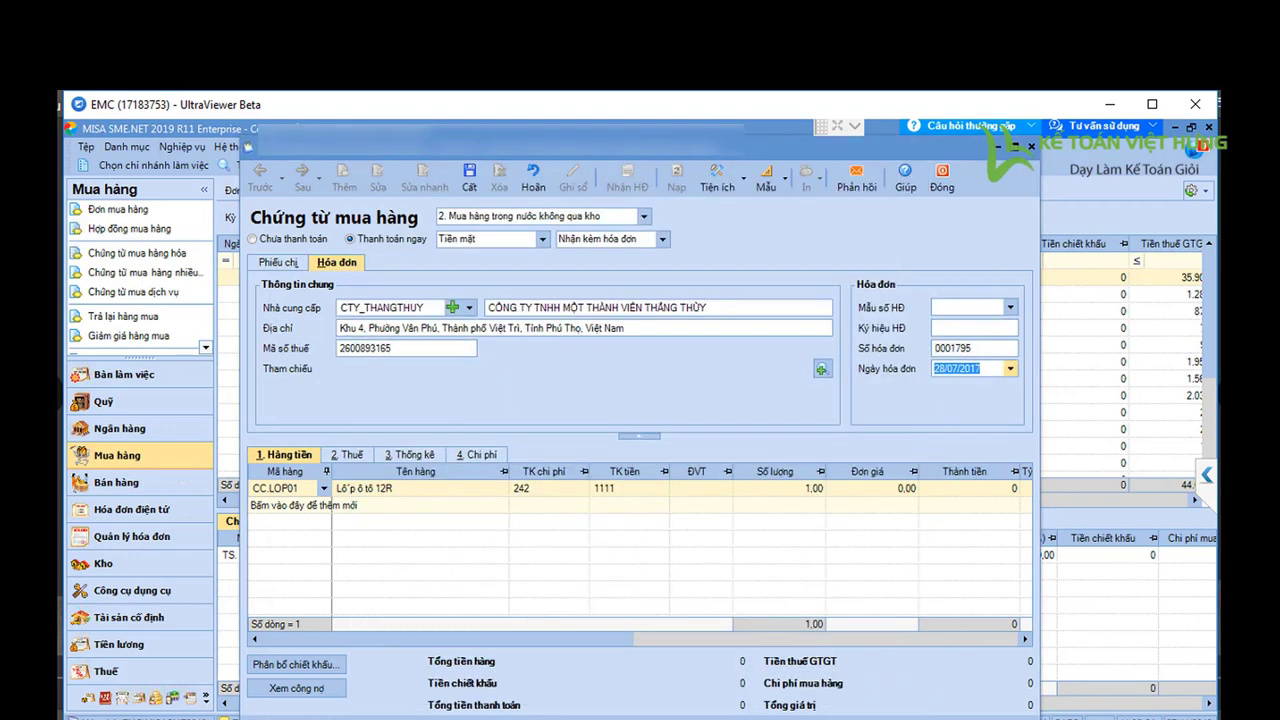
Set the tyre line's amount (Thành tiền) to 3080000, check the payment and invoice details, and save and close the voucher.
click(976, 488)
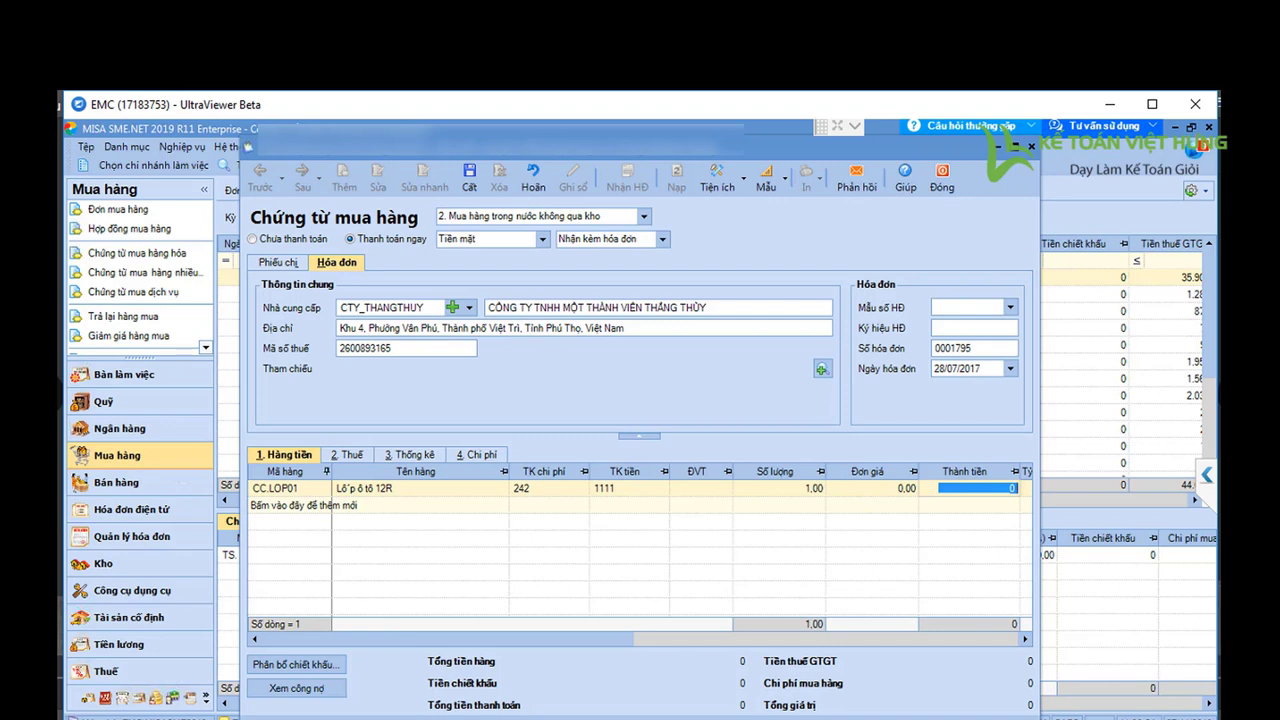
text(3080000)
key(Tab)
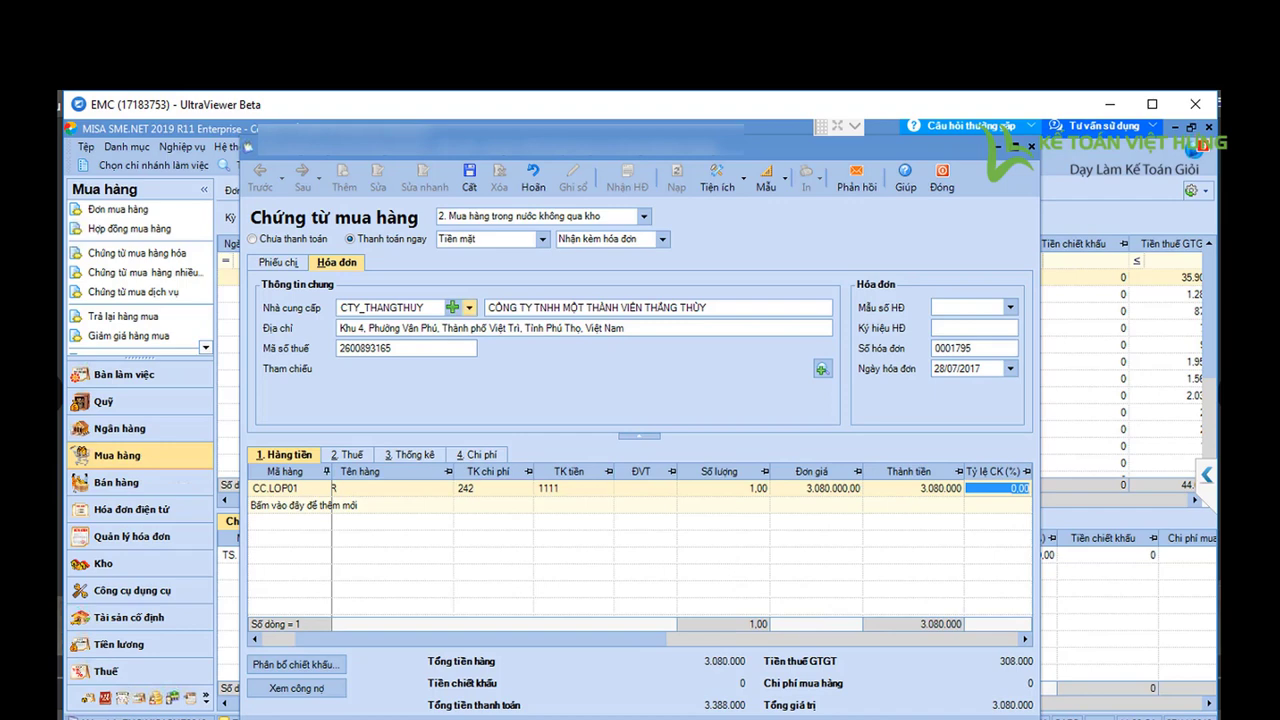
click(278, 262)
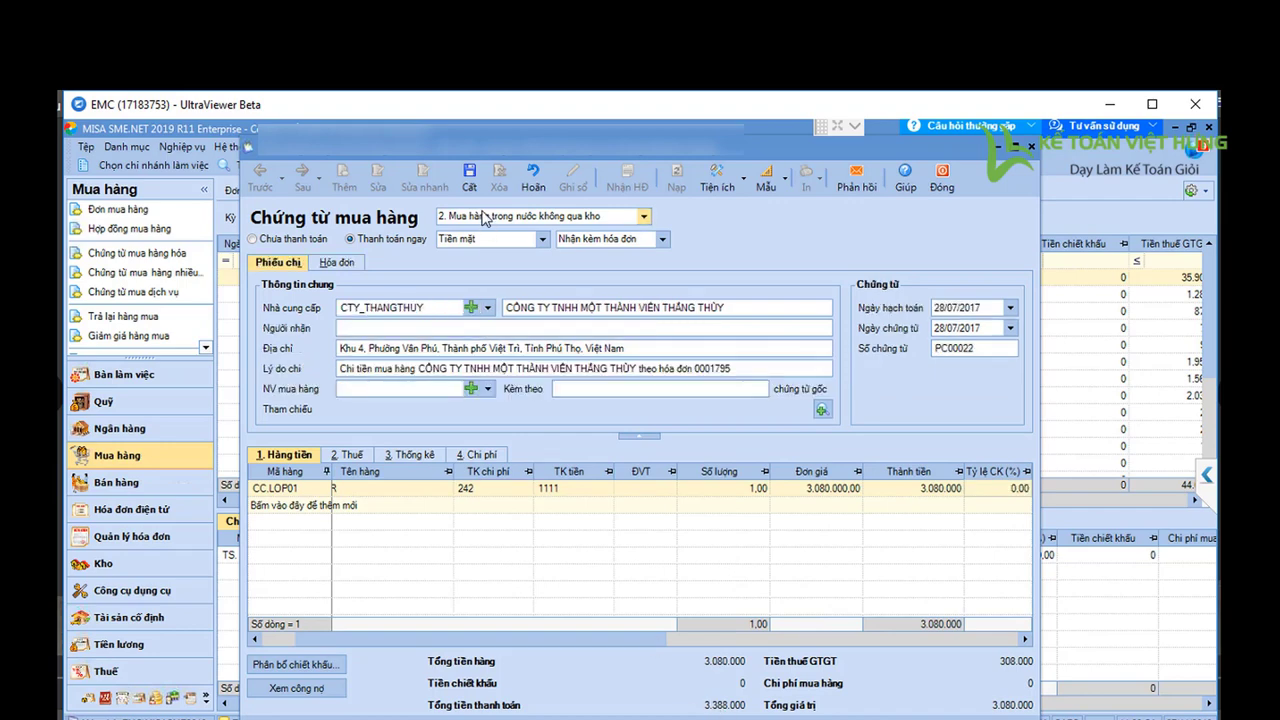
key(ctrl+Tab)
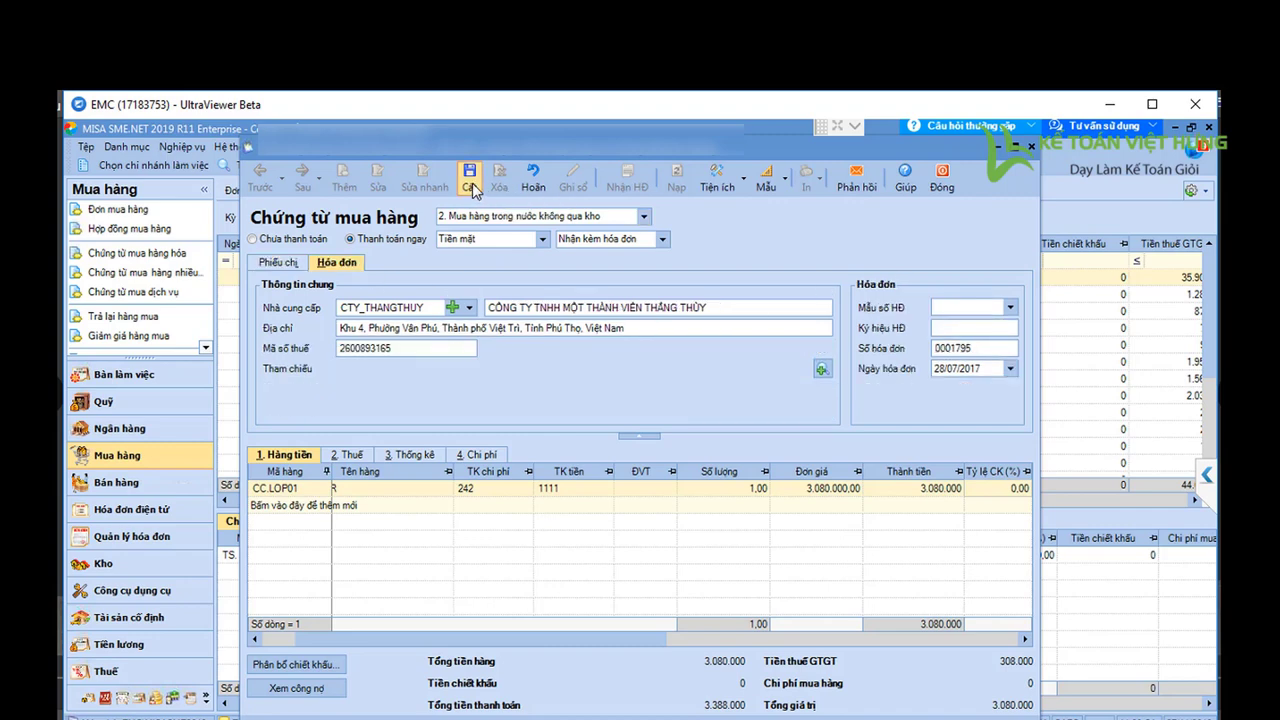
click(470, 178)
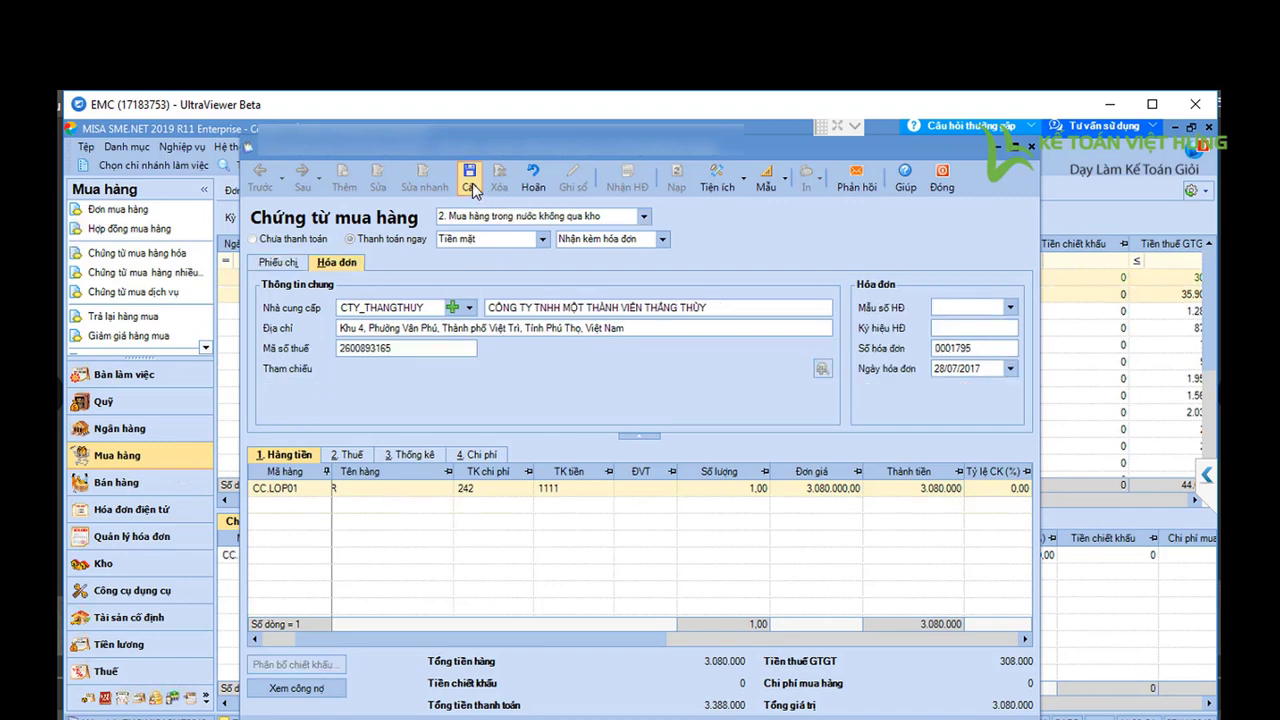
click(942, 178)
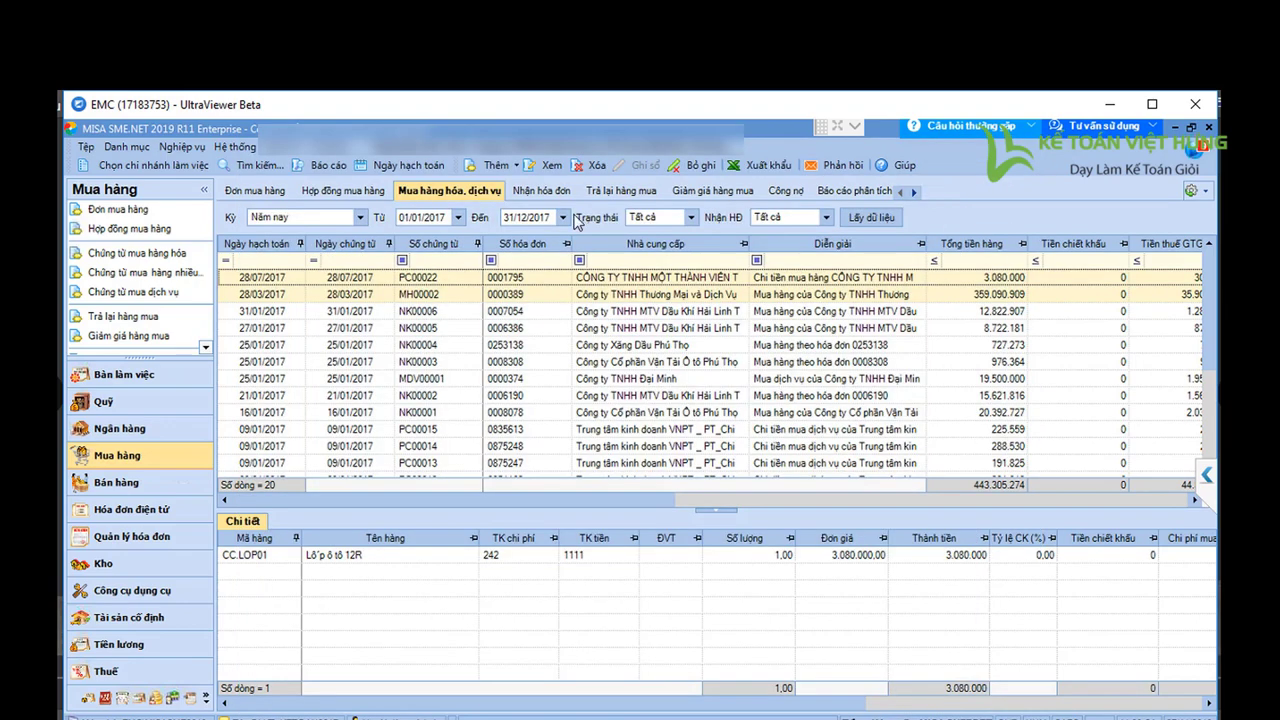
Start a batch tool increase (Ghi tăng CCDC hàng loạt) and open the selection of source stock-issue or purchase vouchers.
click(182, 146)
mouse_move(221, 306)
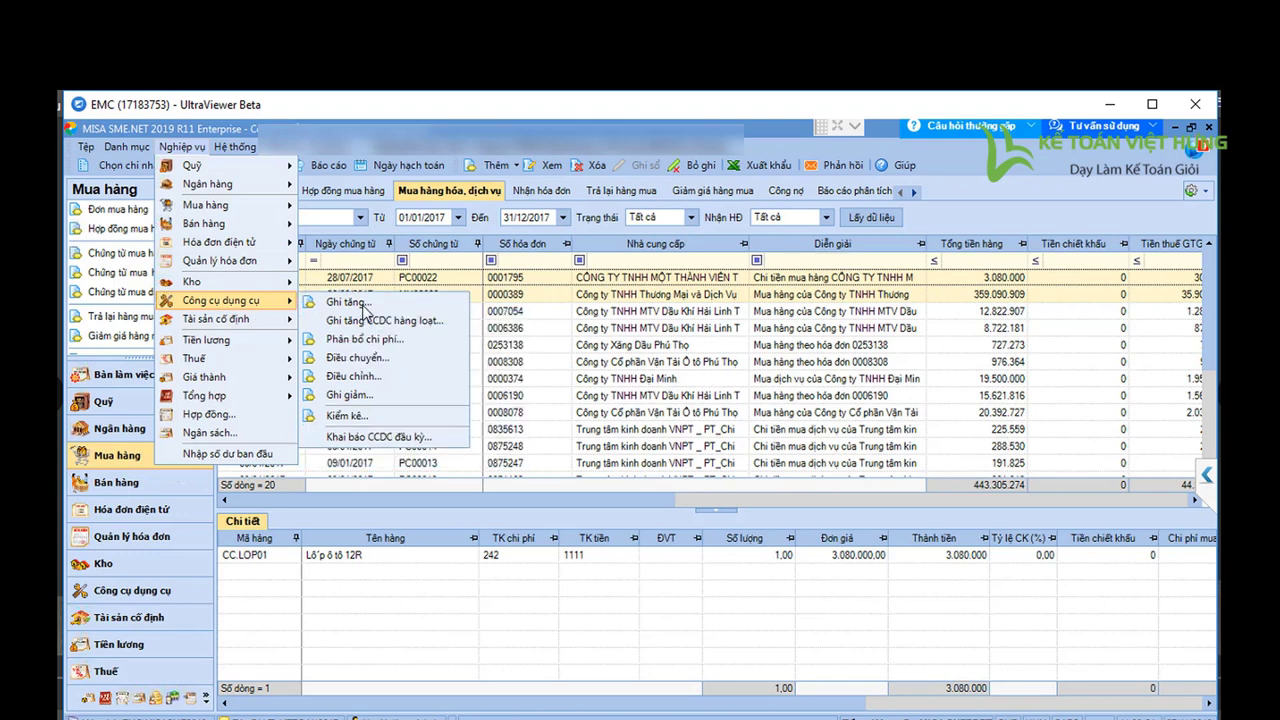
click(368, 321)
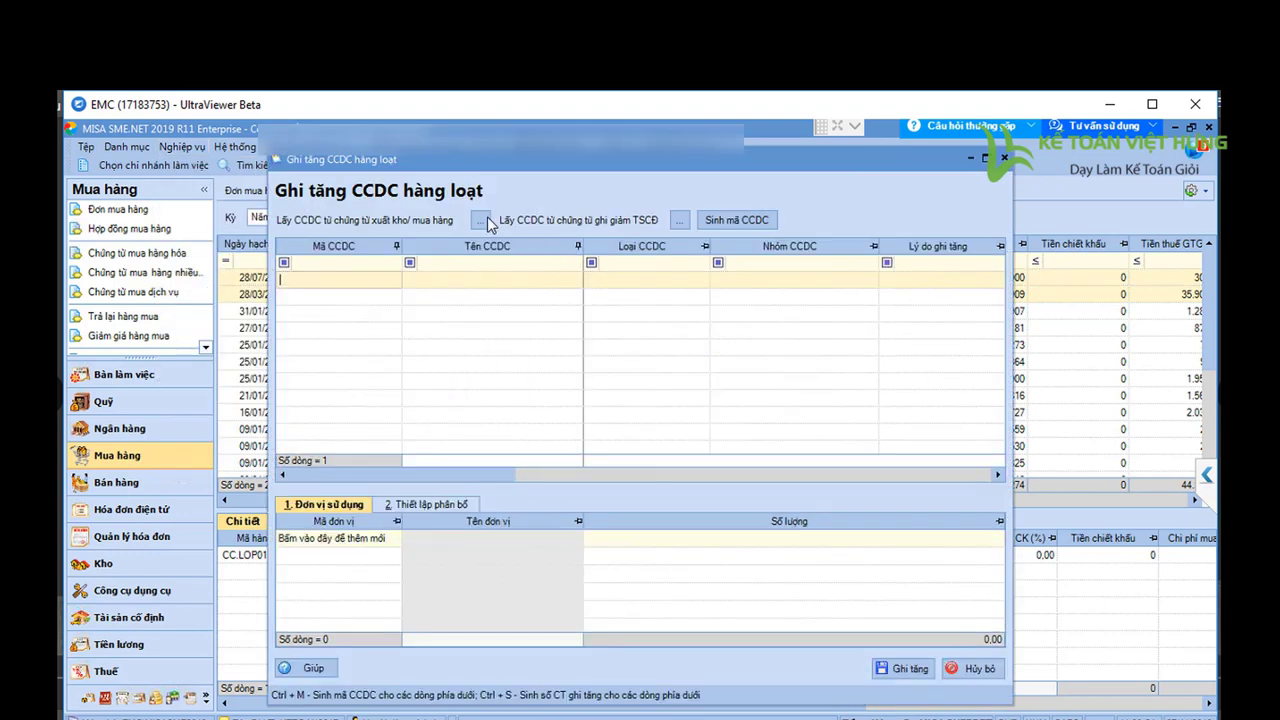
click(483, 219)
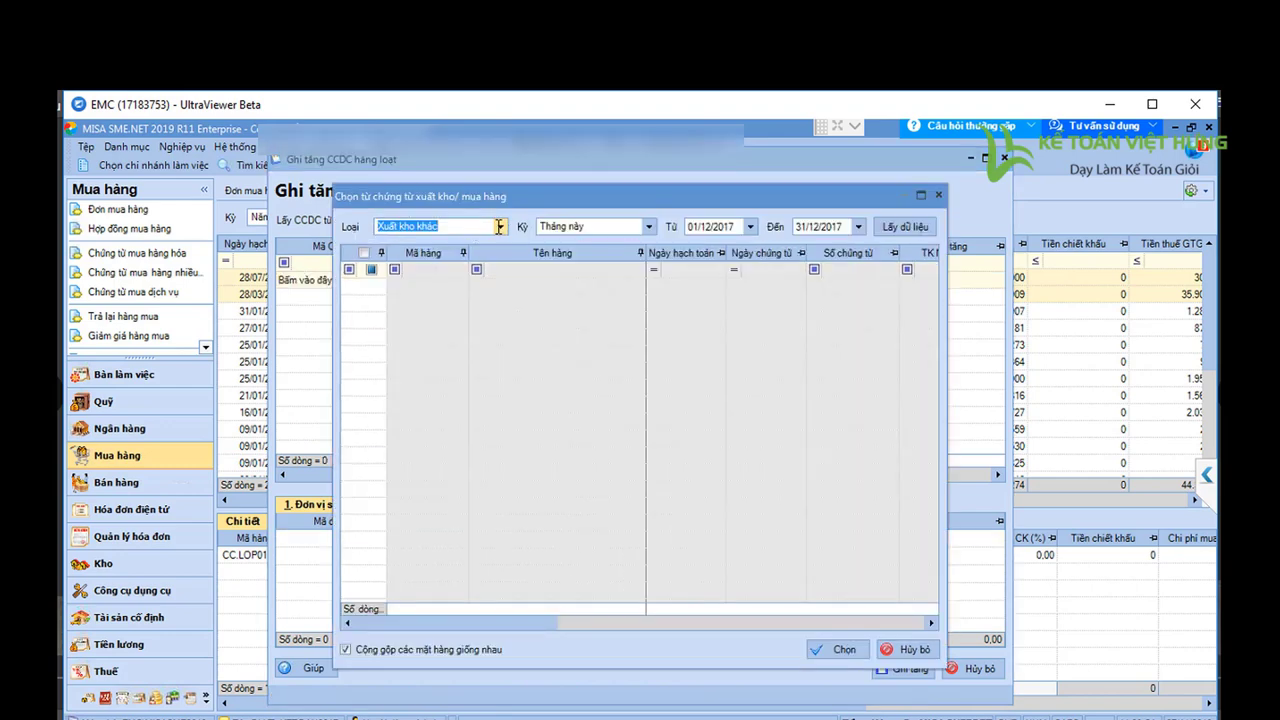
Load the Mua hàng không qua kho vouchers for Năm nay and take the CC.LOP01 tyre line as the tool.
click(500, 228)
click(440, 256)
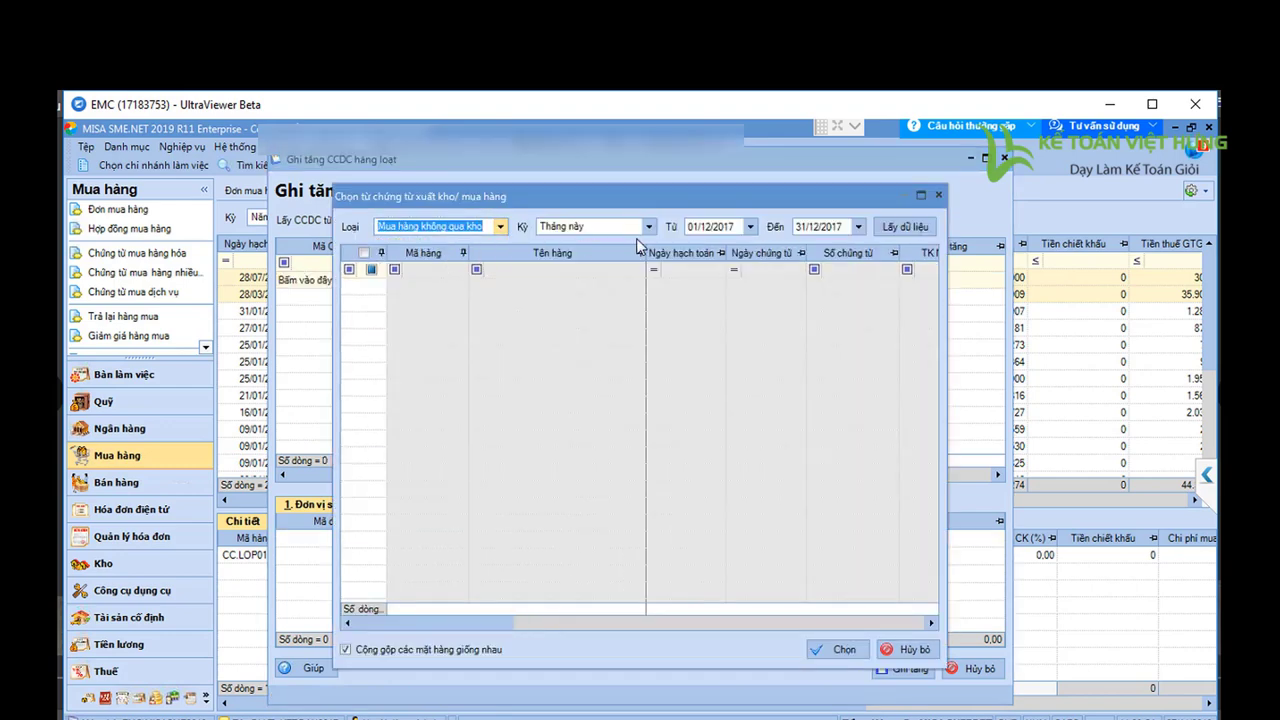
click(648, 228)
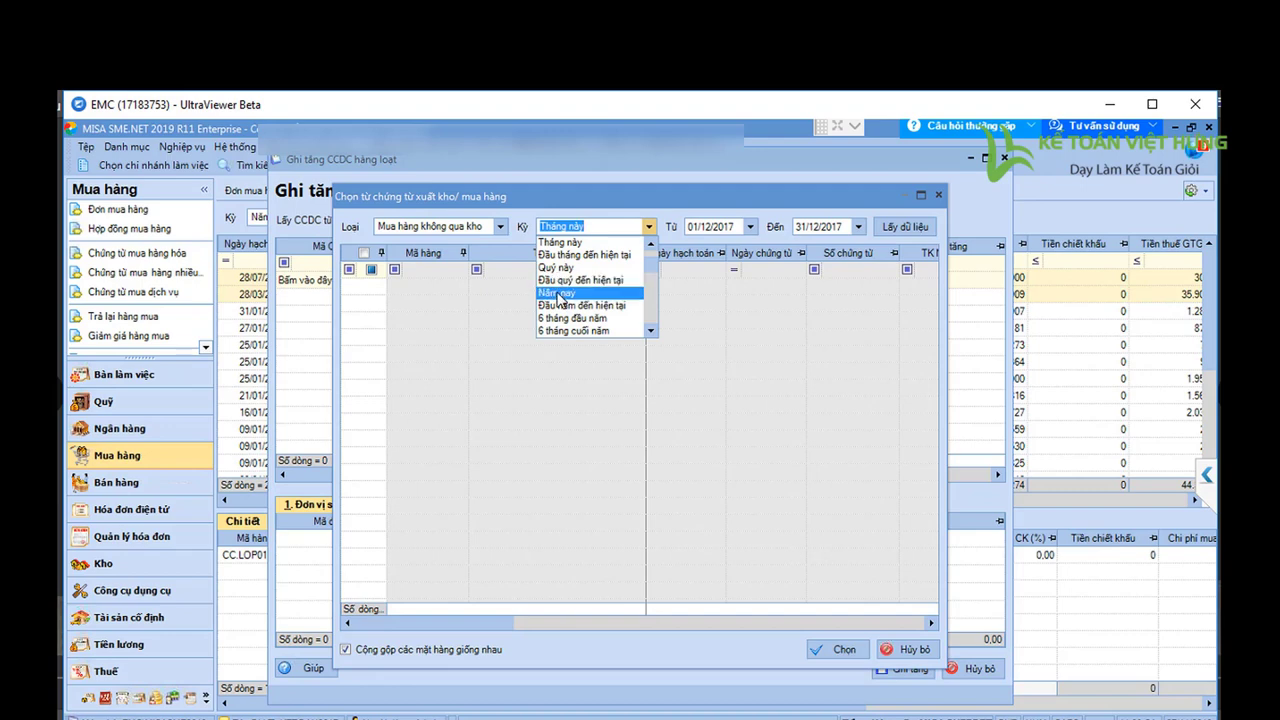
click(565, 292)
click(884, 230)
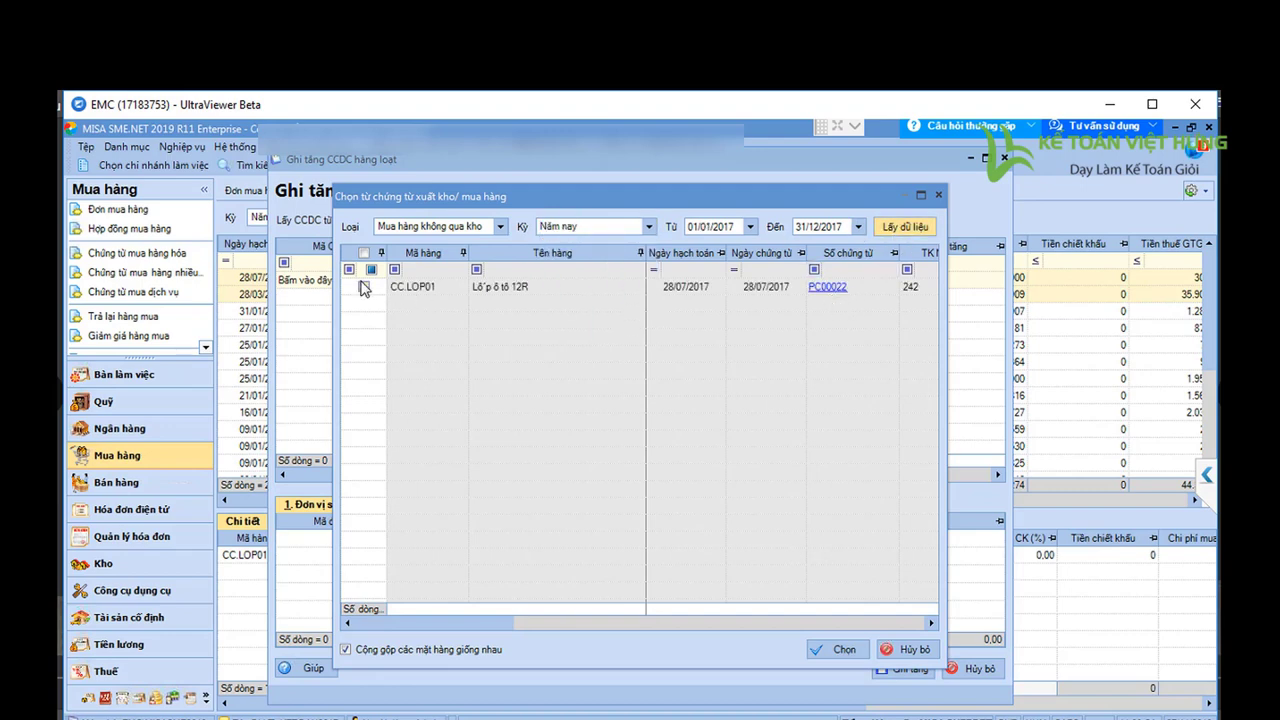
click(363, 288)
click(836, 649)
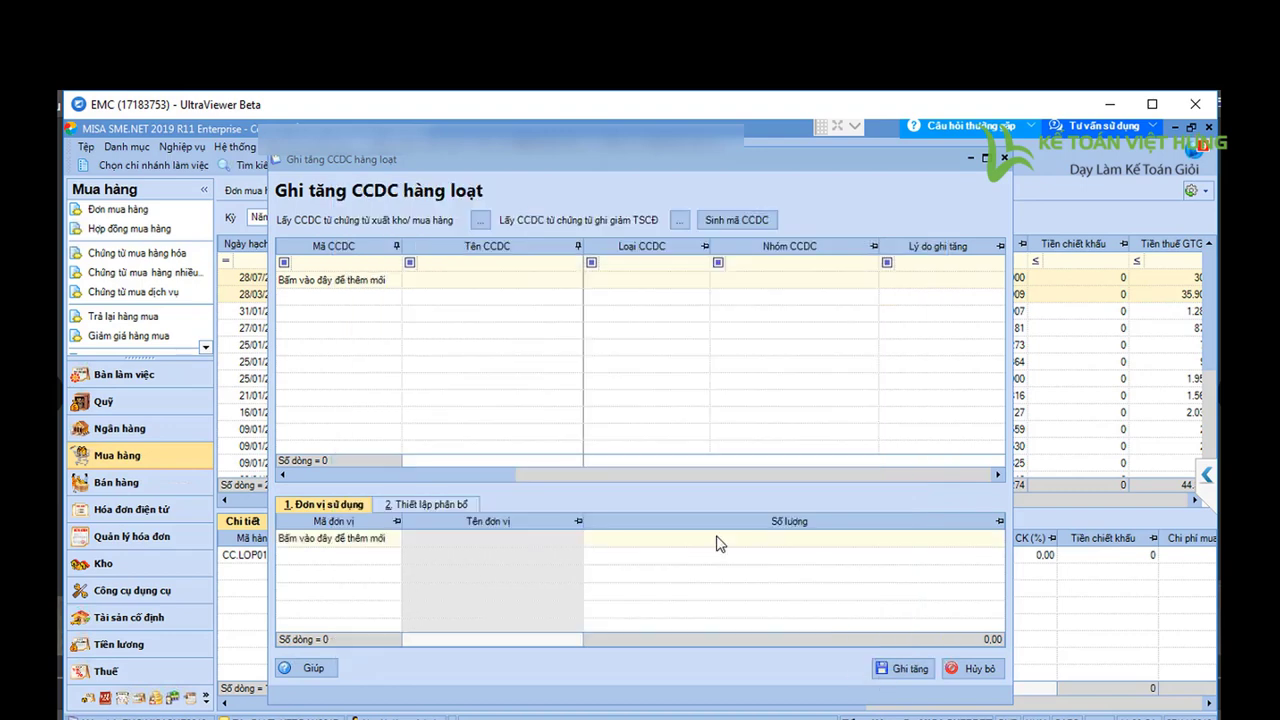
Set the tyre's number of allocation periods (Số kỳ phân bổ) to 3.
drag(491, 478, 912, 492)
click(880, 281)
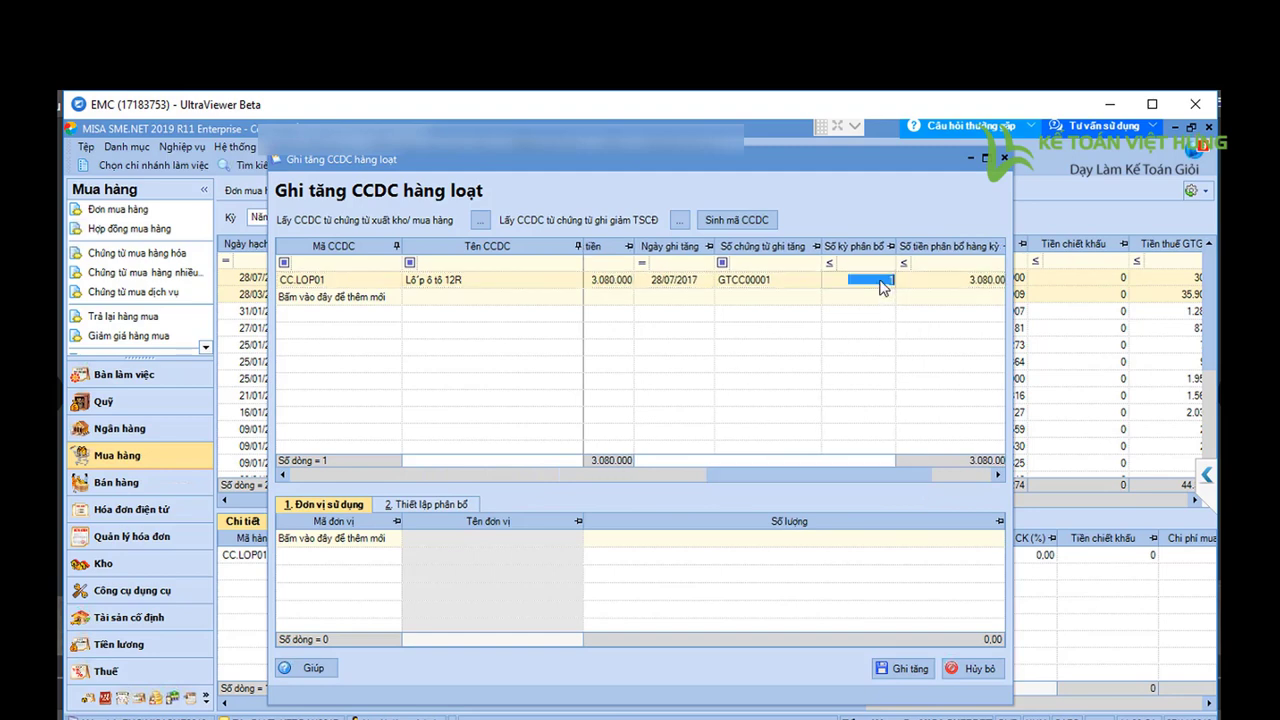
text(6)
key(Tab)
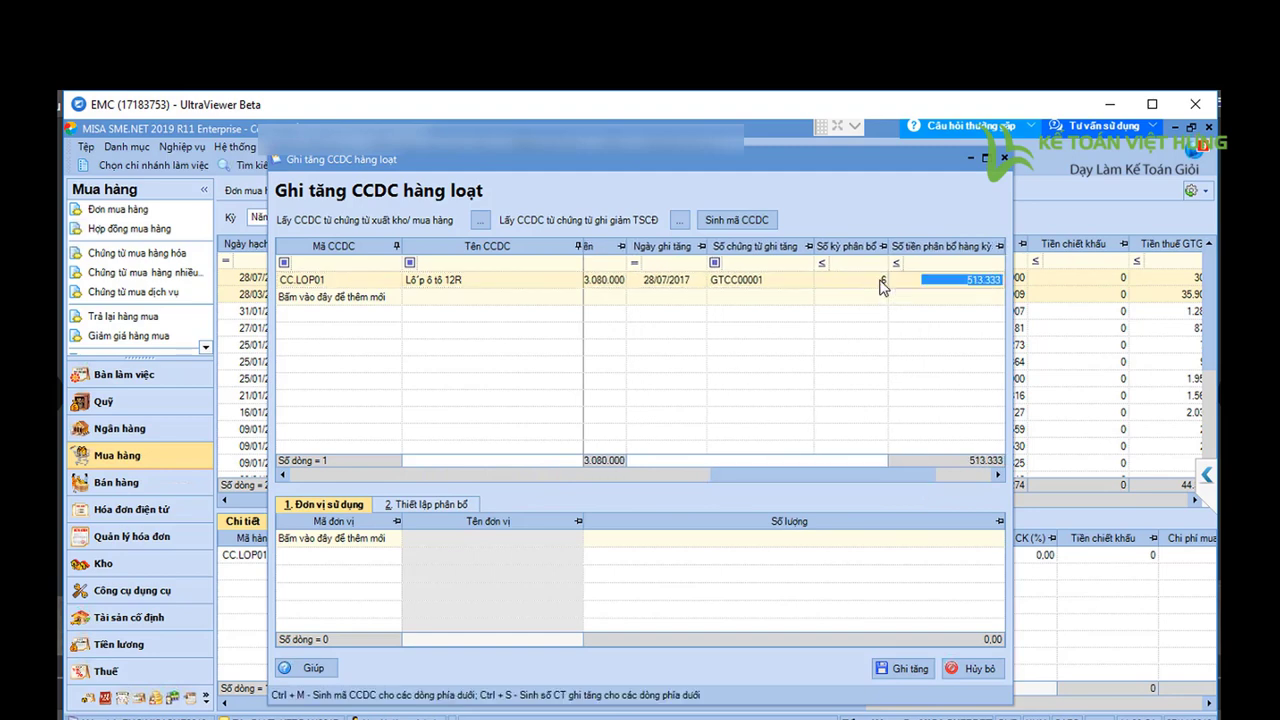
click(881, 281)
text(3)
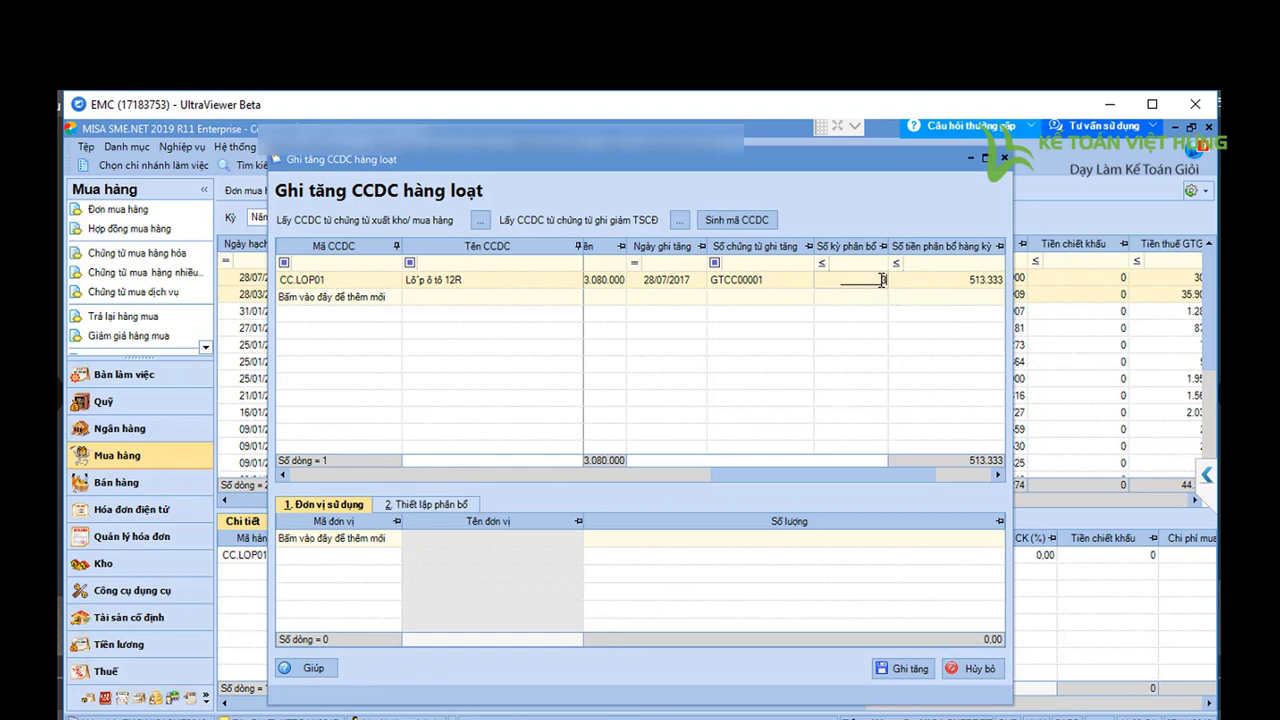
key(Tab)
Assign BPSL as the unit using the tyre (Đơn vị sử dụng).
click(397, 543)
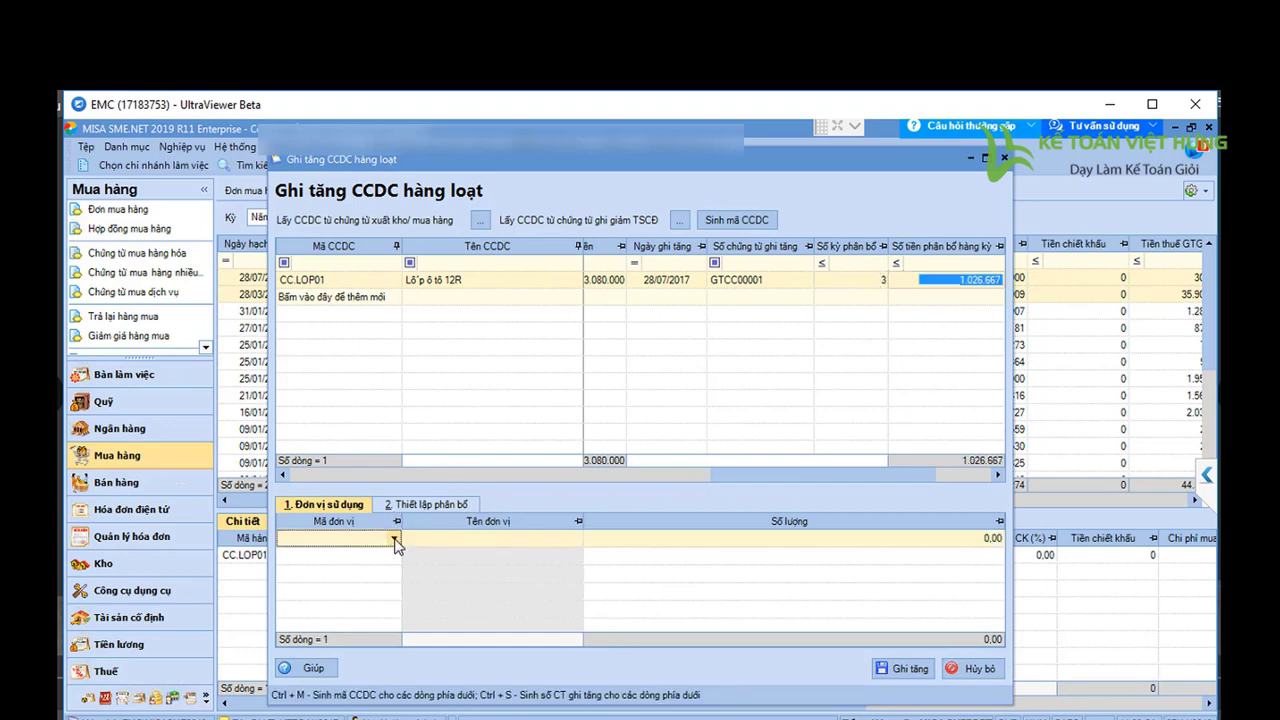
click(394, 539)
click(375, 577)
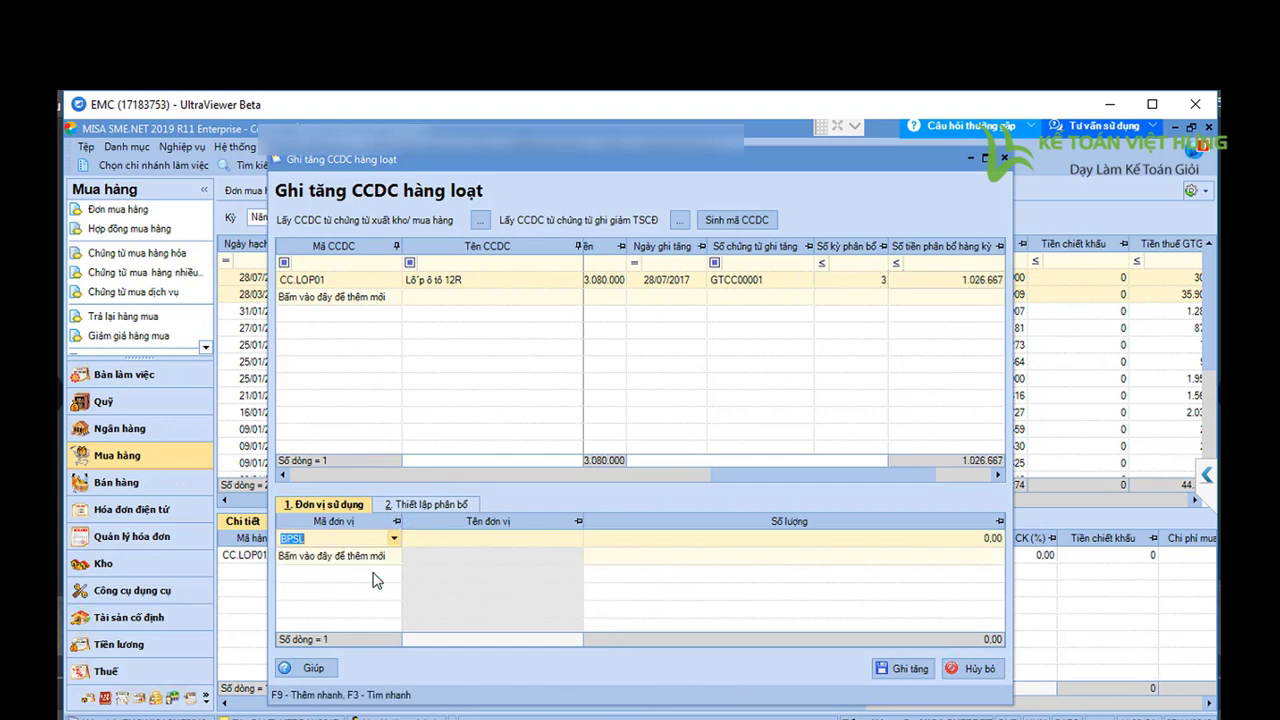
Set the allocation's cost account (TK chi phí) for BPSL to 6273 and record the tool increase (Ghi tăng).
click(447, 507)
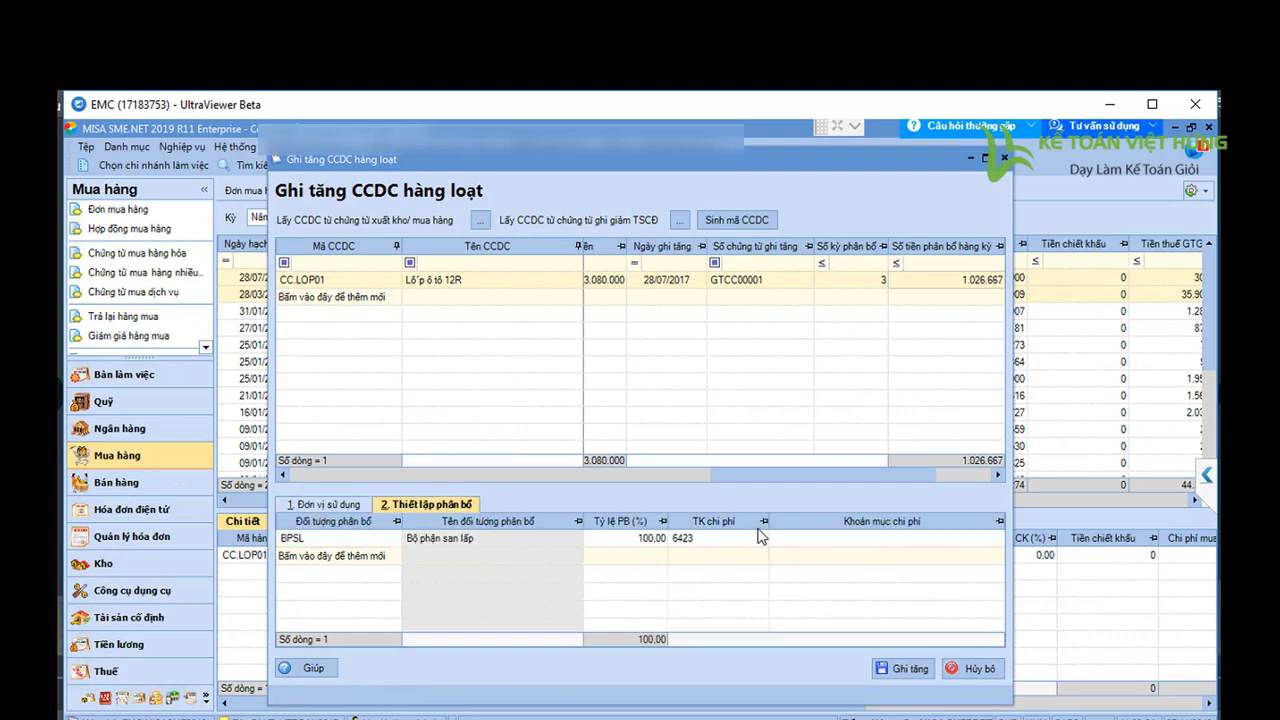
click(731, 546)
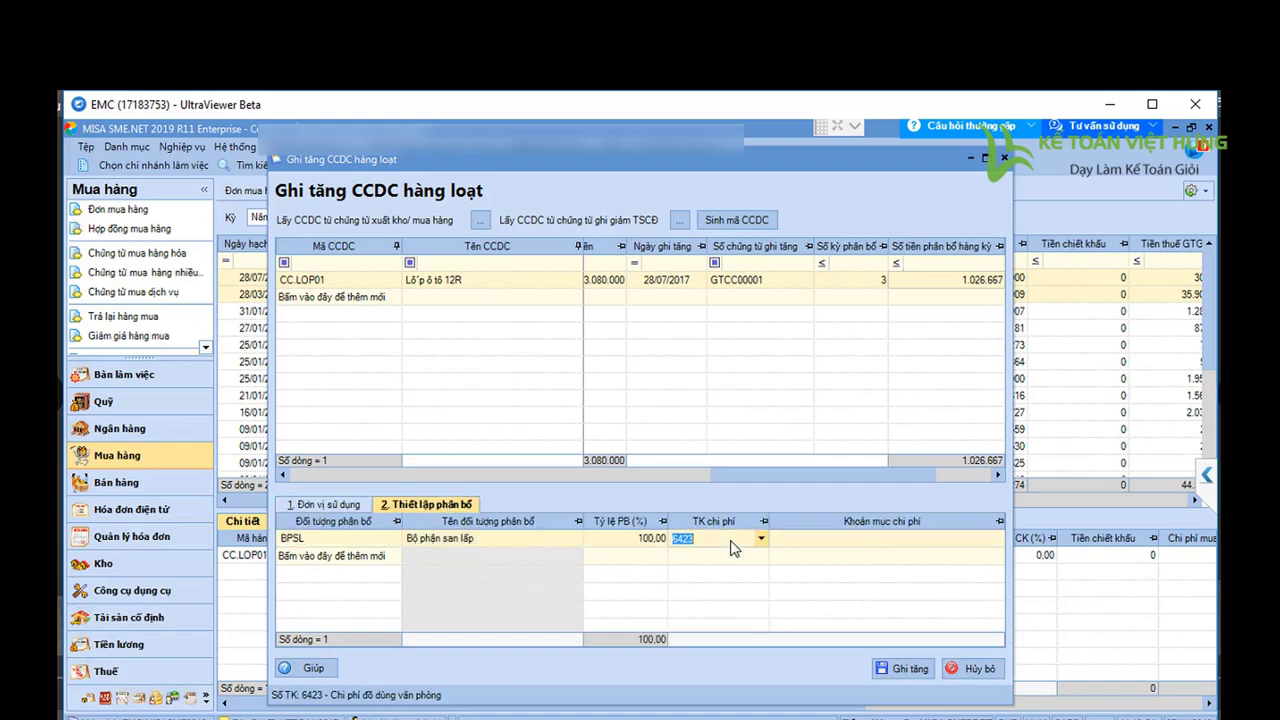
text(6273)
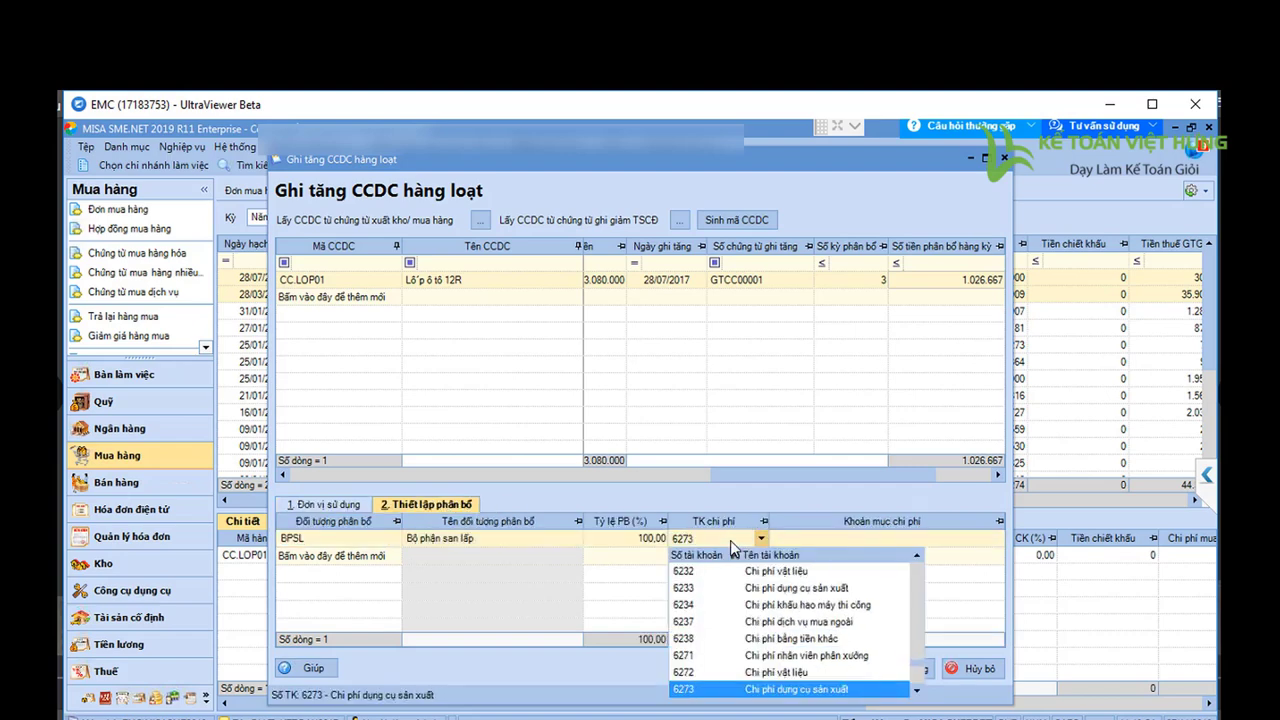
click(850, 689)
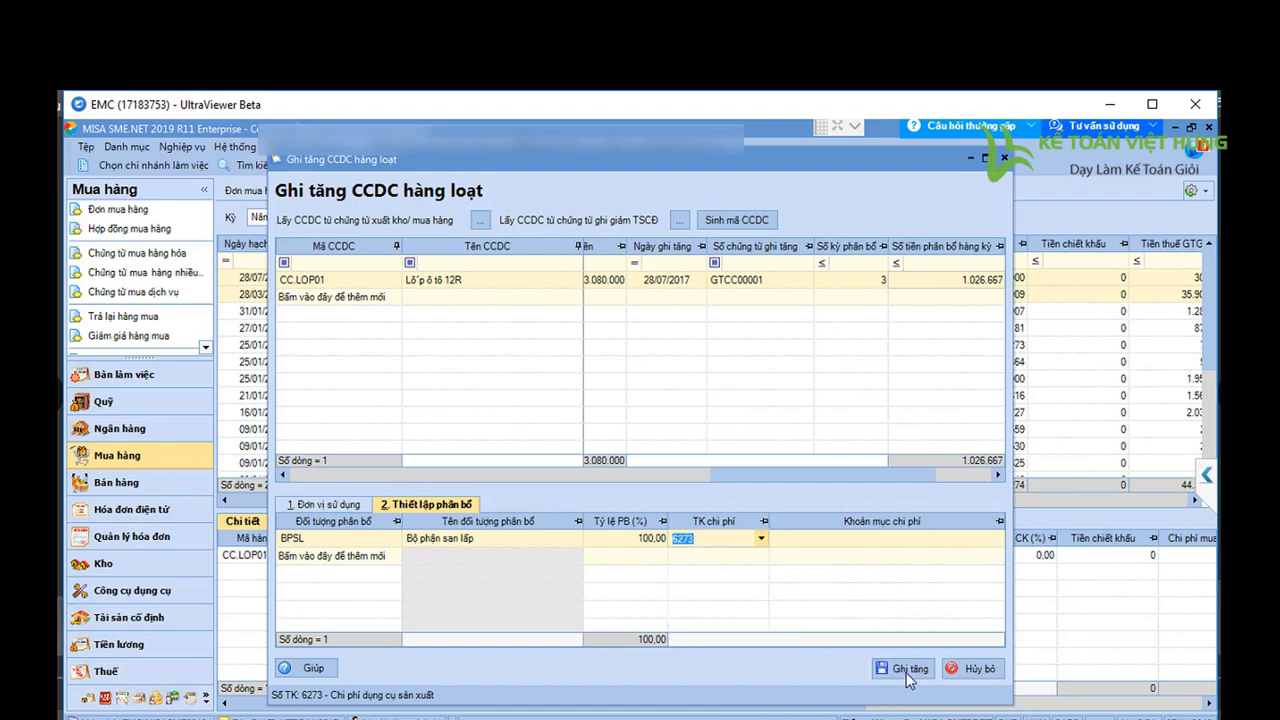
click(910, 673)
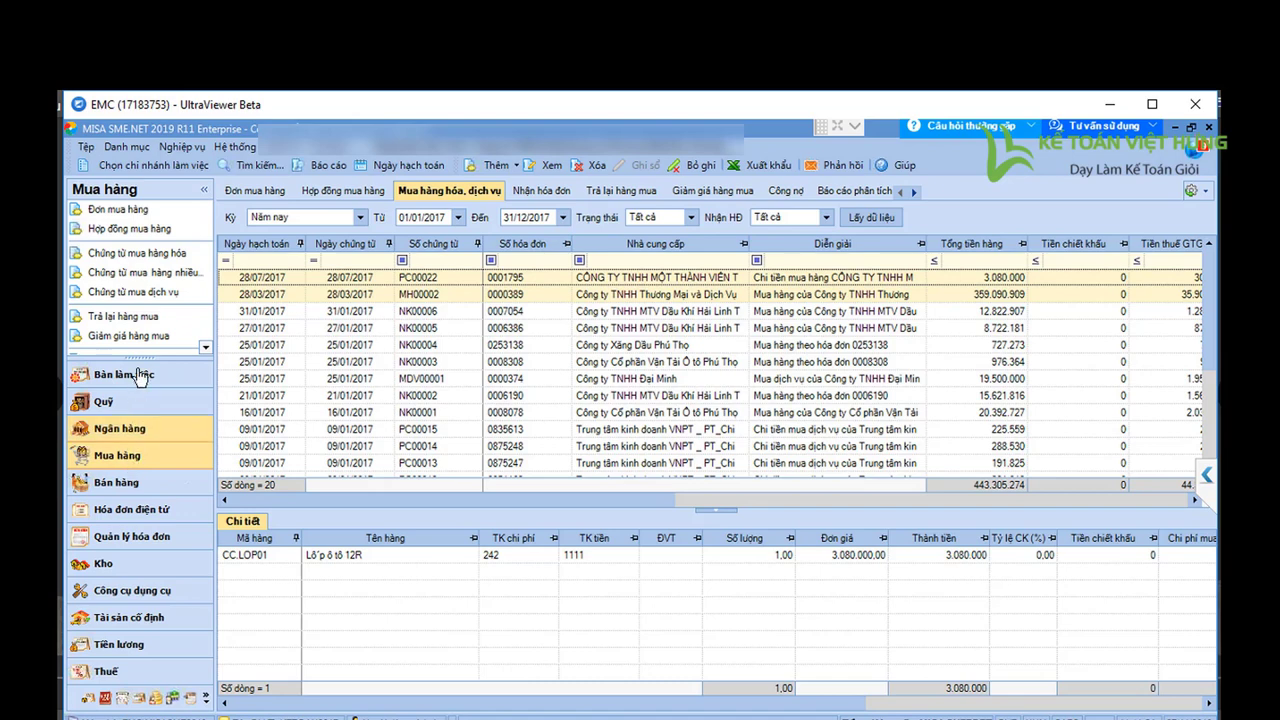
Create a service purchase voucher (Chứng từ mua dịch vụ) with CTY_DAIMINH as the supplier.
click(147, 294)
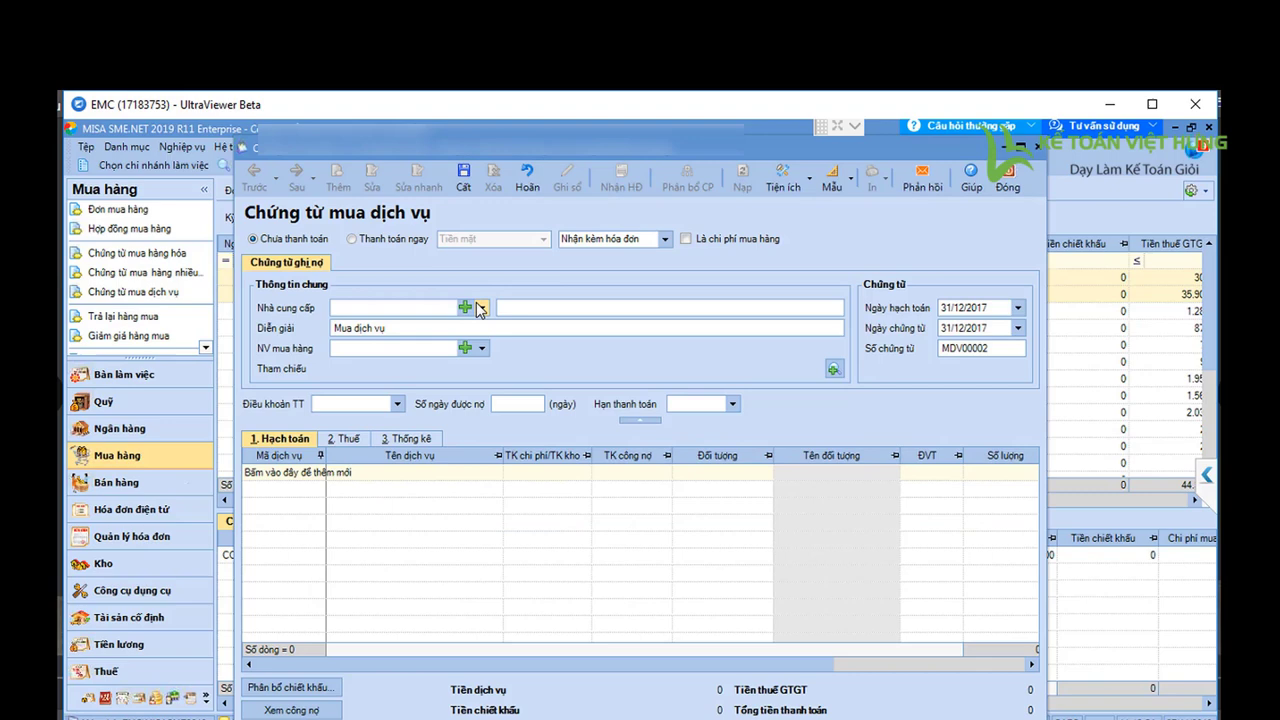
click(481, 307)
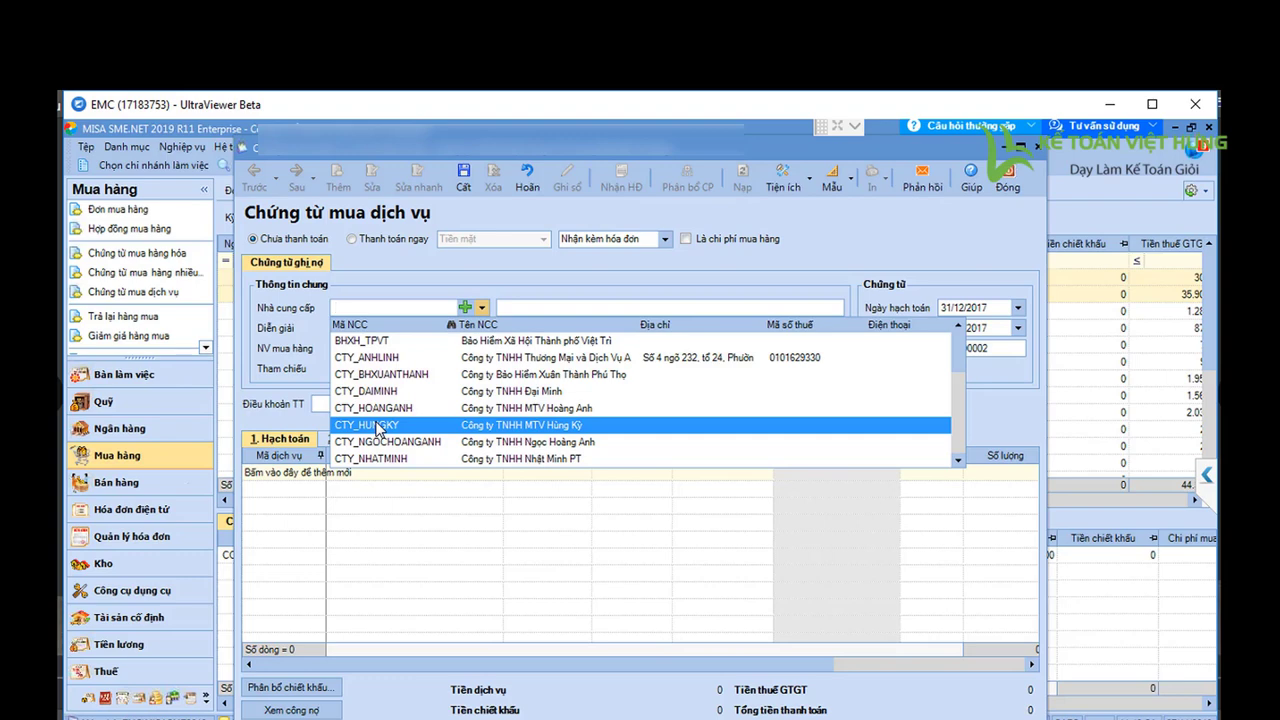
mouse_move(840, 144)
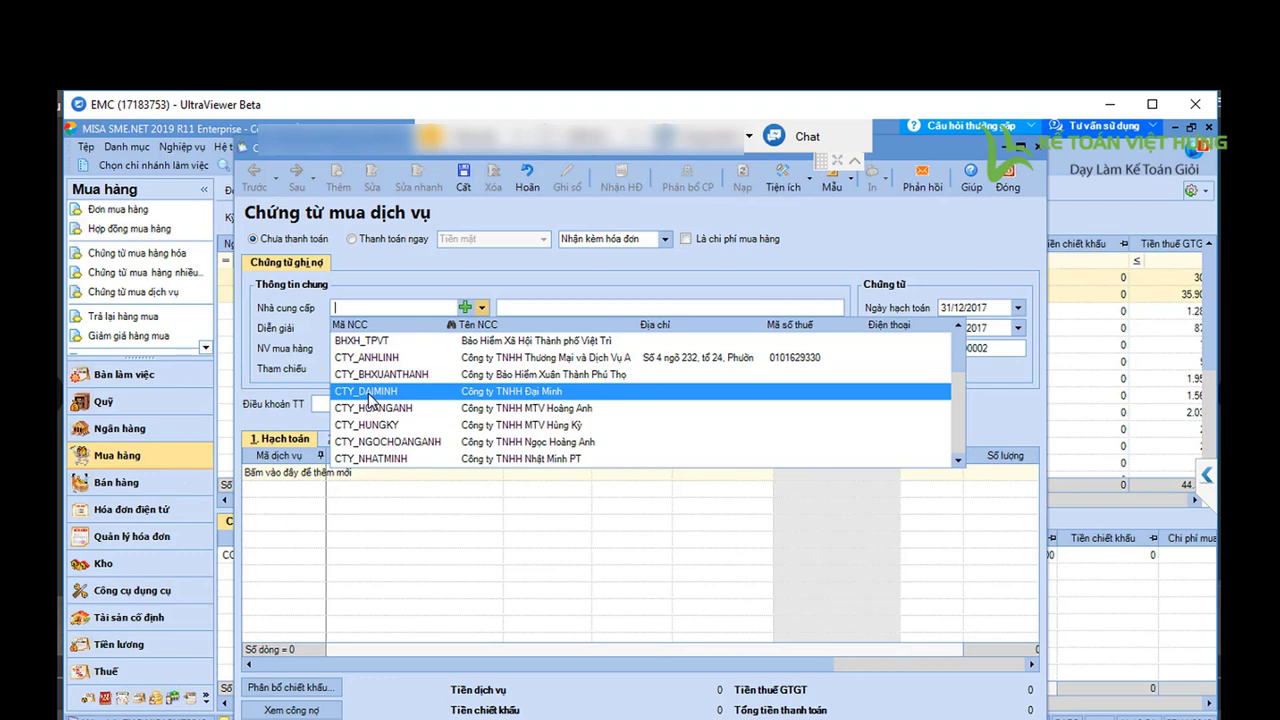
text(cty)
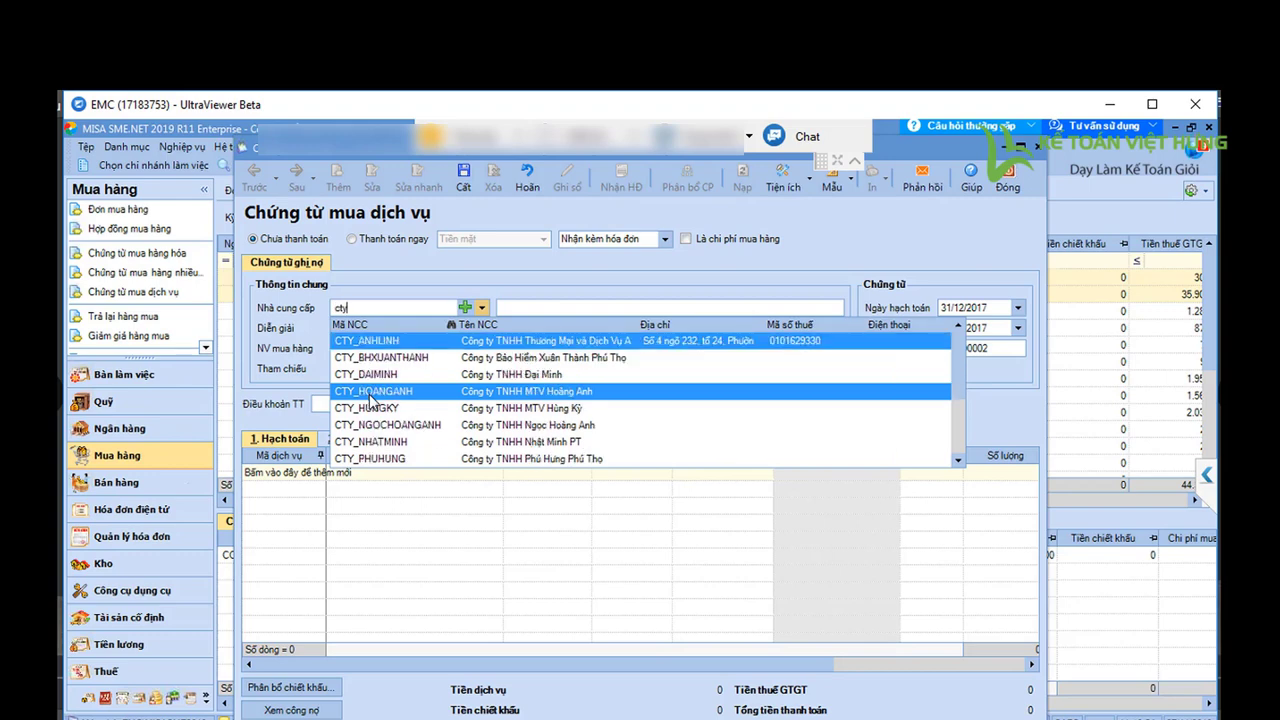
click(370, 374)
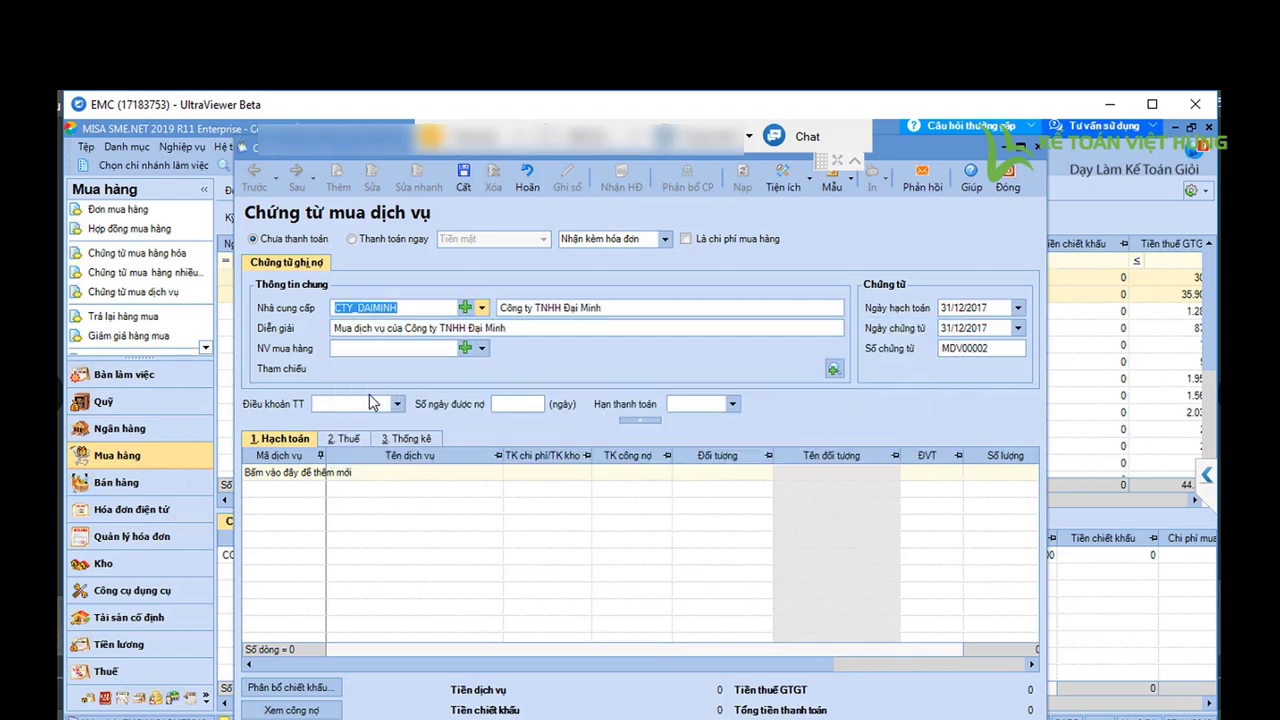
Set the voucher's description (Diễn giải) to "Cước vận chuyển theo số HĐ".
click(532, 326)
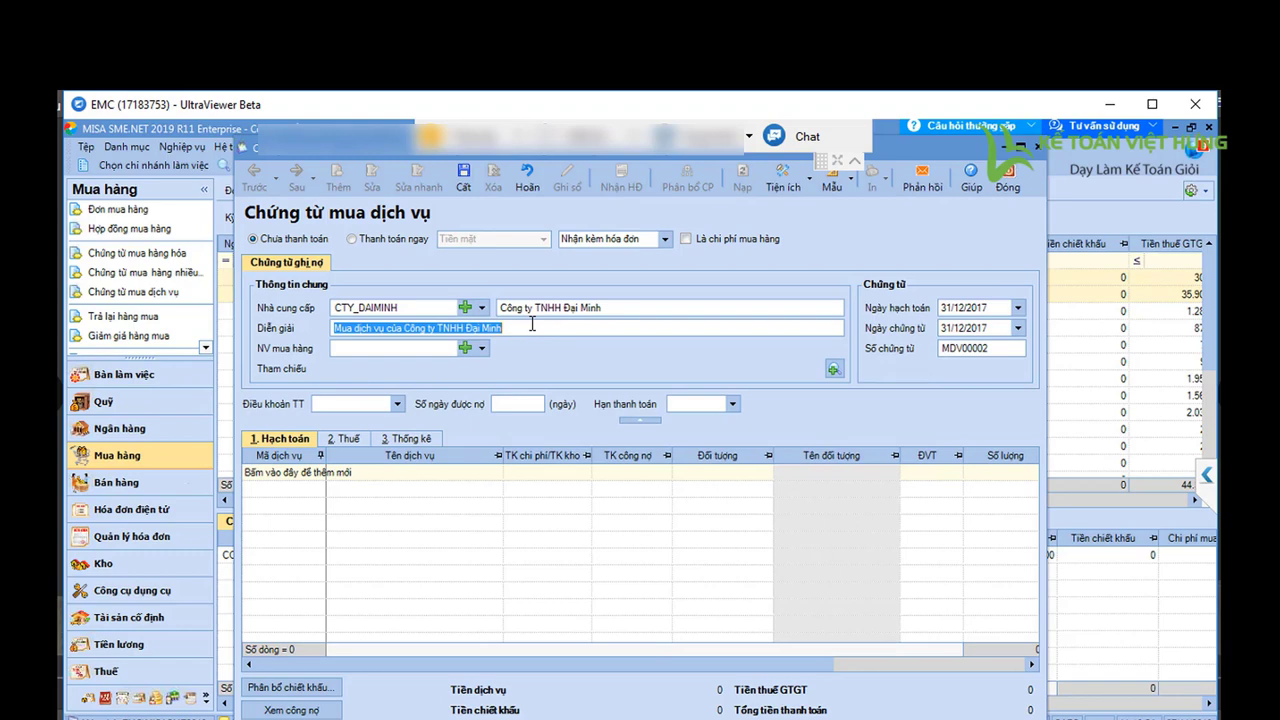
text(Cước vâ)
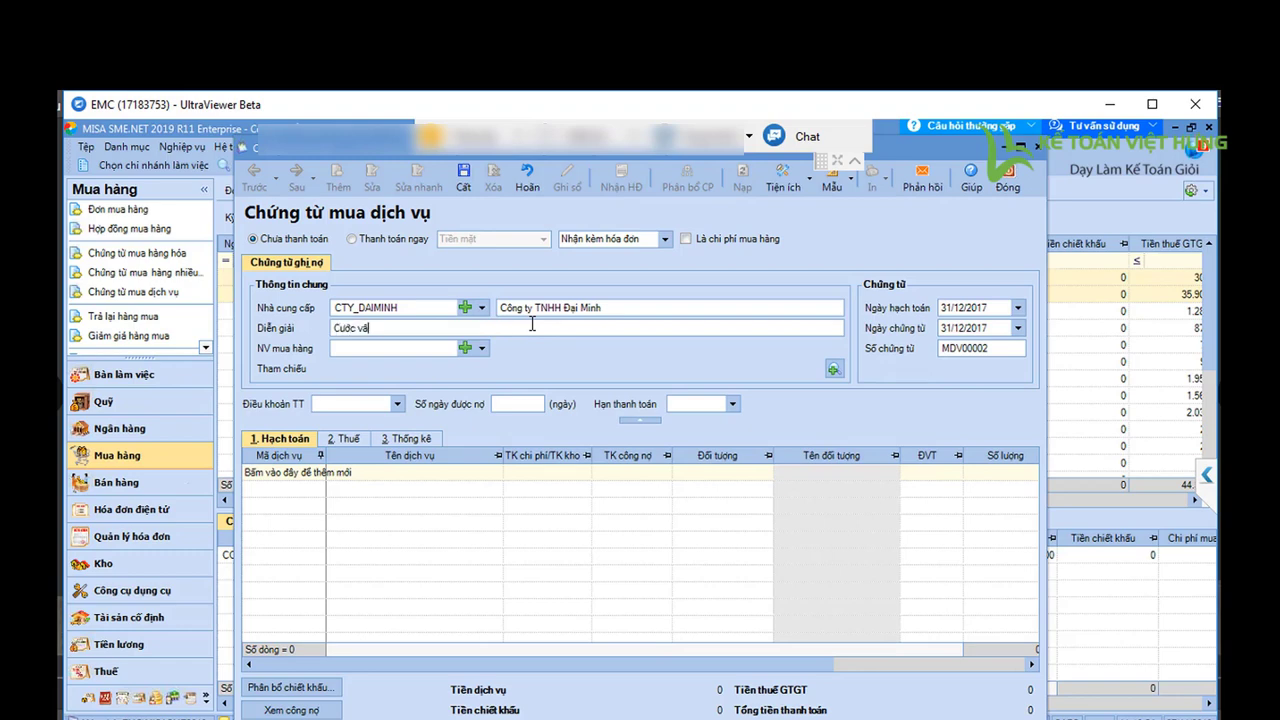
text(n chuyển)
text(theo HĐ)
key(BackSpace)
key(BackSpace)
text(số HĐ)
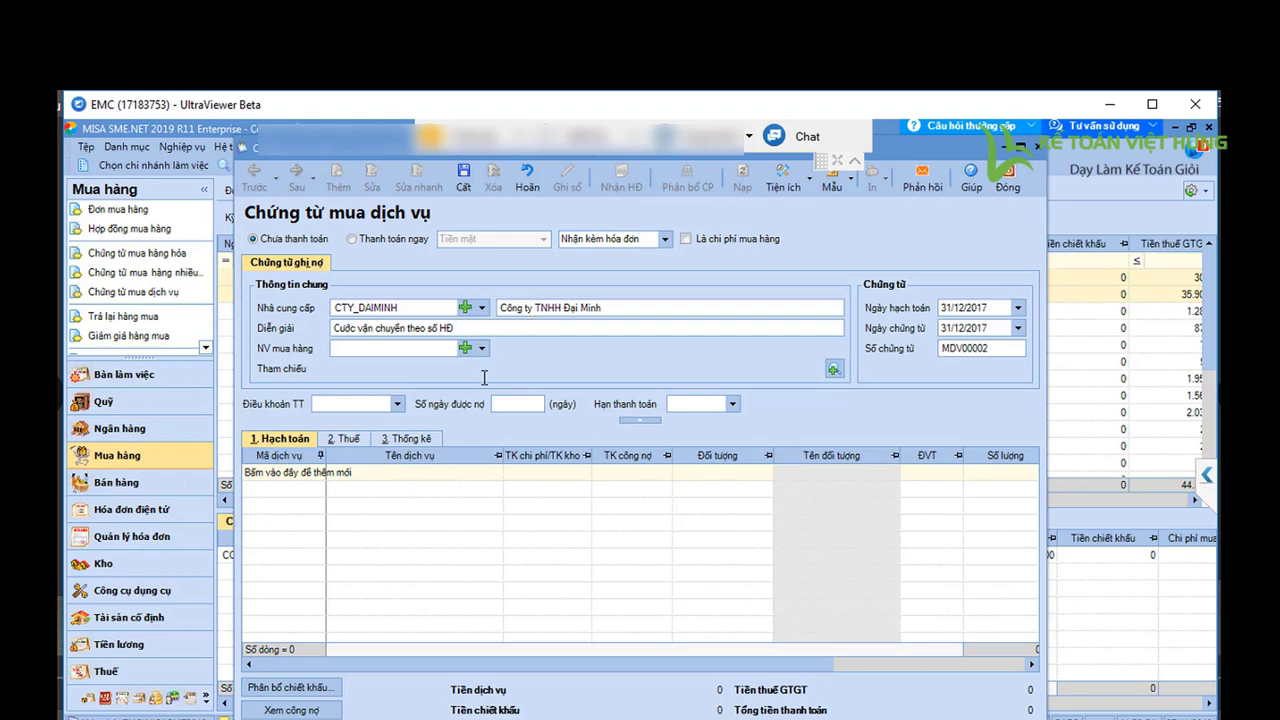
Create a new service item from the voucher's first detail line and give it the code CPMH_VC.
click(318, 476)
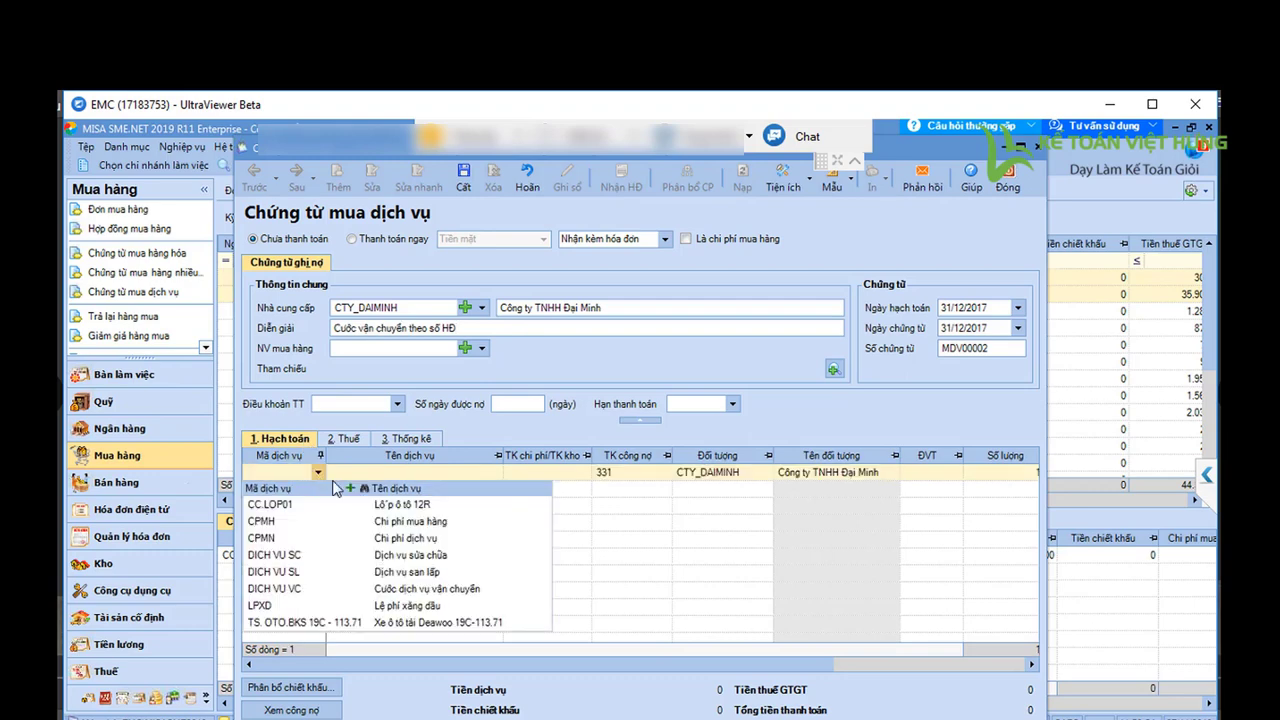
click(348, 492)
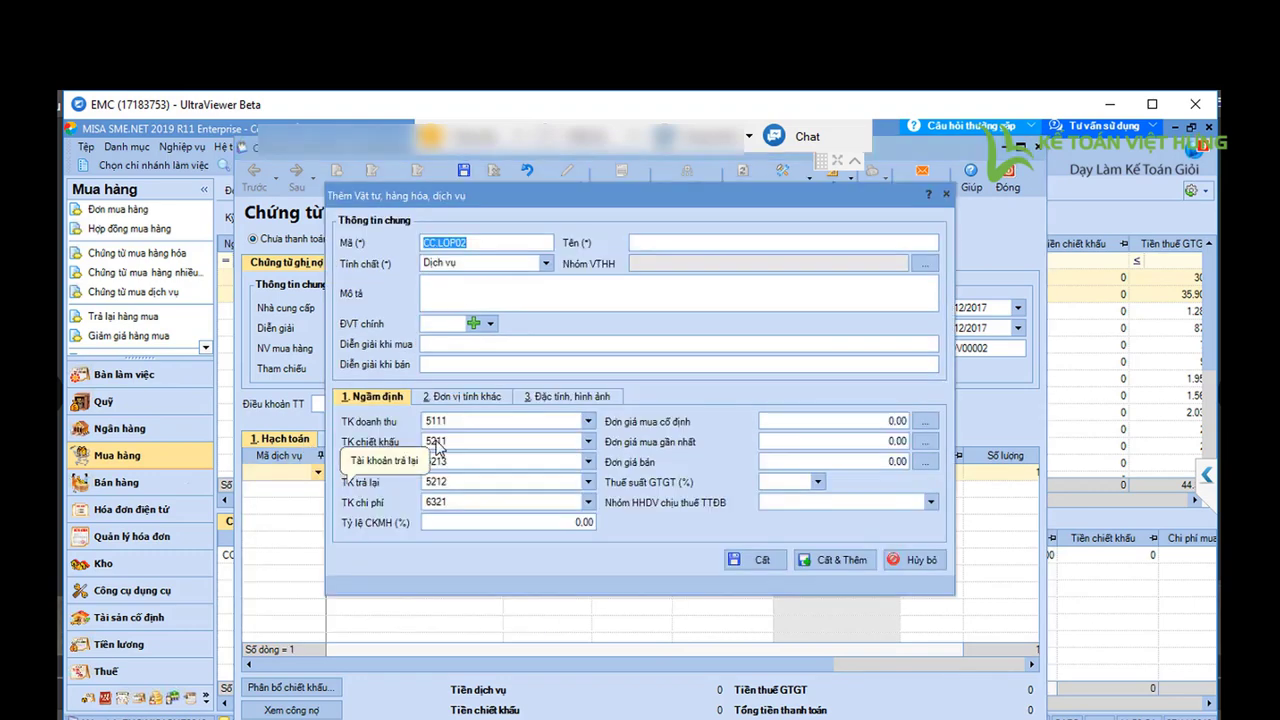
click(477, 243)
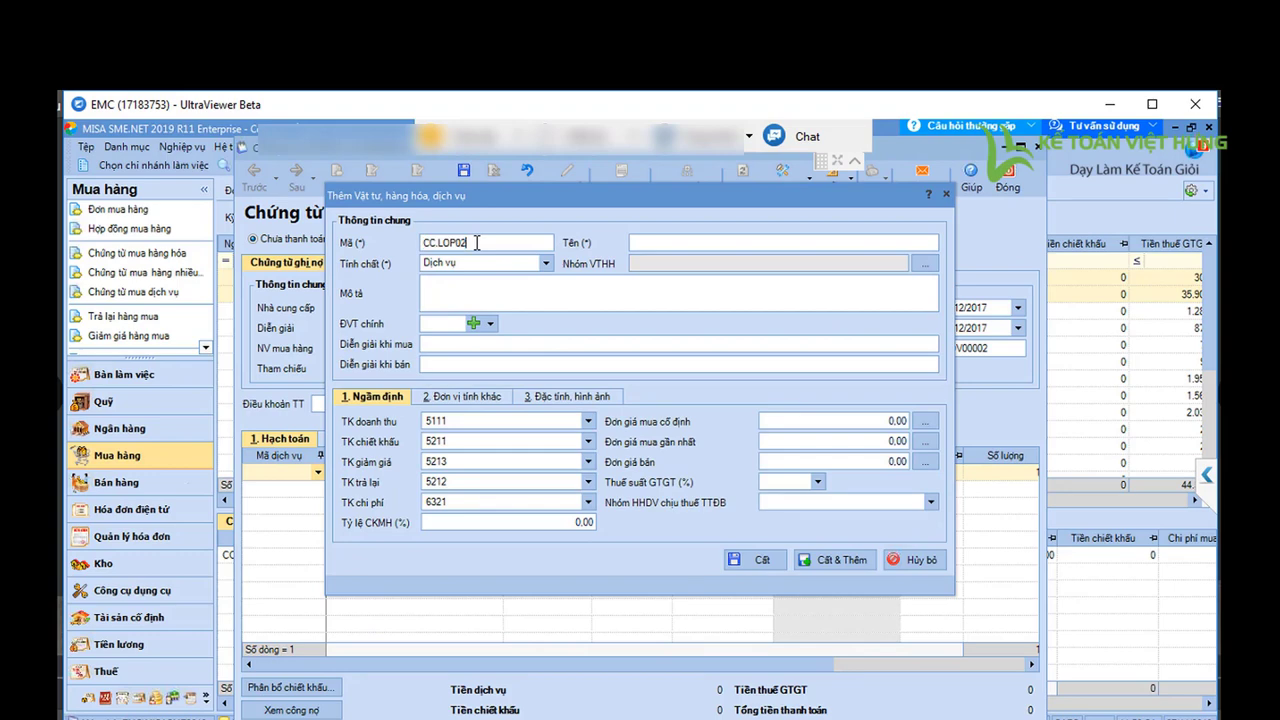
key(BackSpace)
key(BackSpace)
key(BackSpace)
key(BackSpace)
key(BackSpace)
key(BackSpace)
key(BackSpace)
key(BackSpace)
text(CPMH_VC)
Name the new service item "Chi phí vận chuyển".
key(Tab)
text(Chi phí )
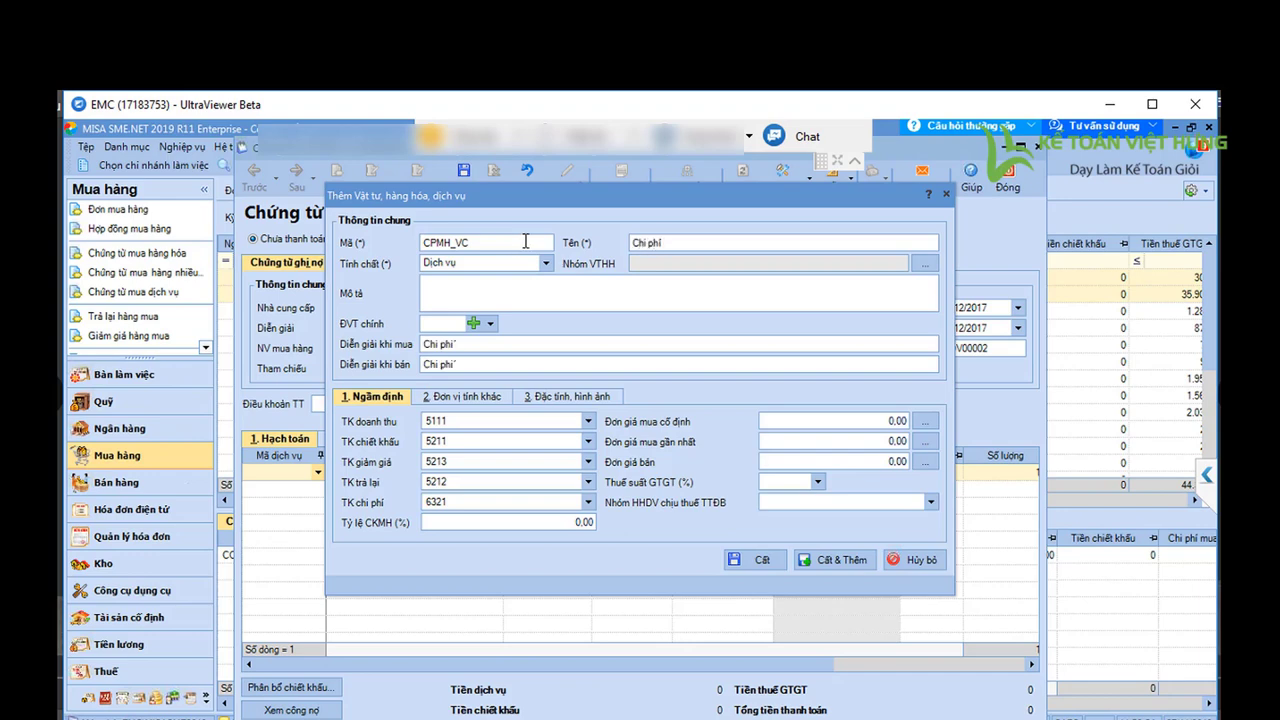
text(vận chuyể)
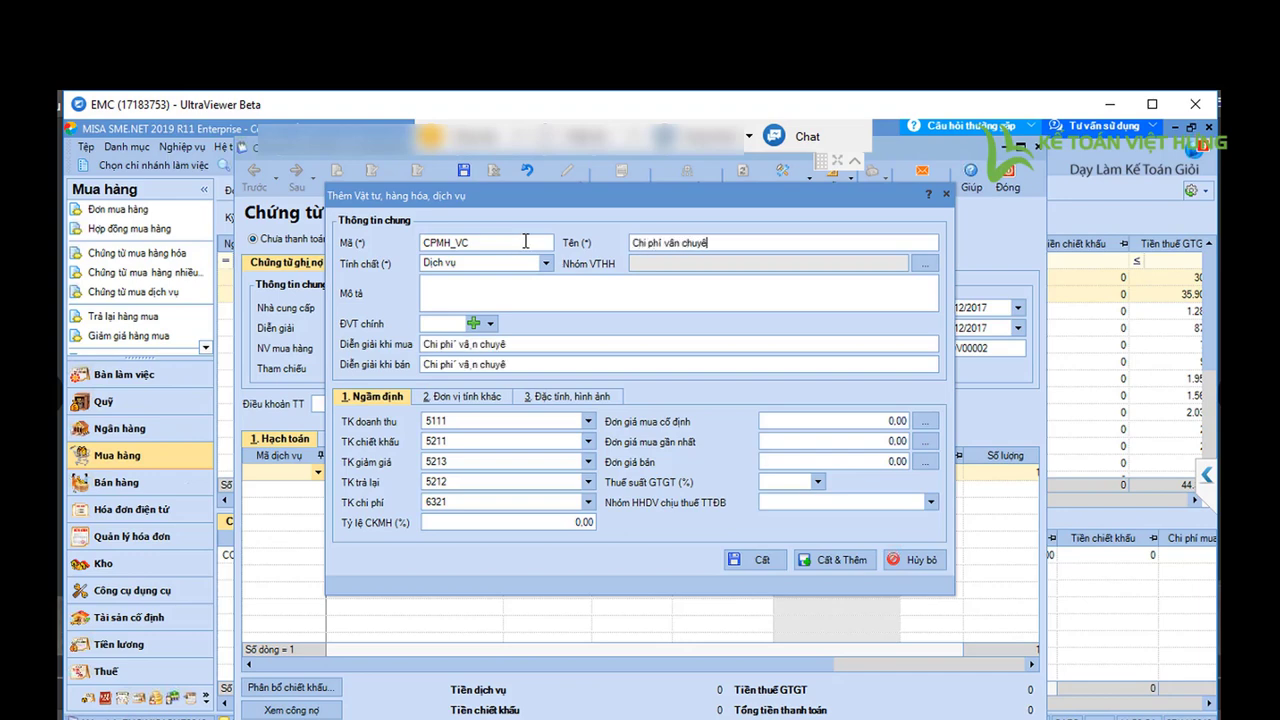
text(n)
click(517, 242)
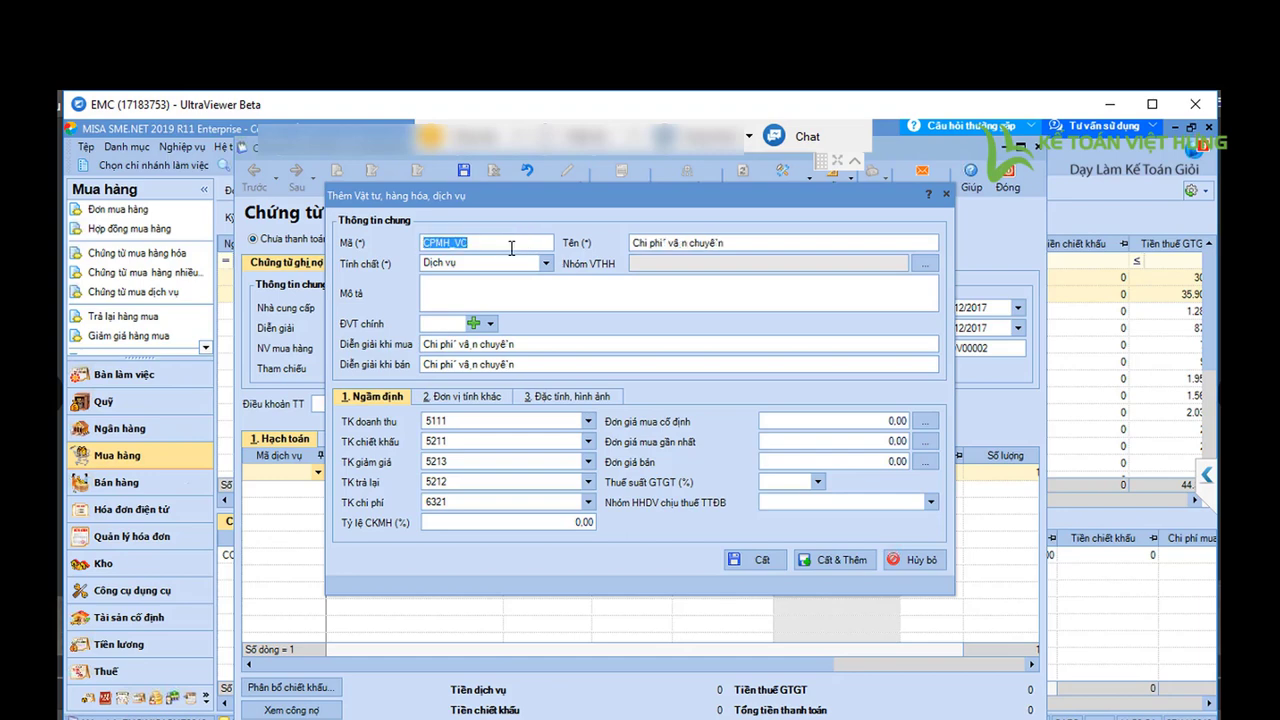
click(749, 240)
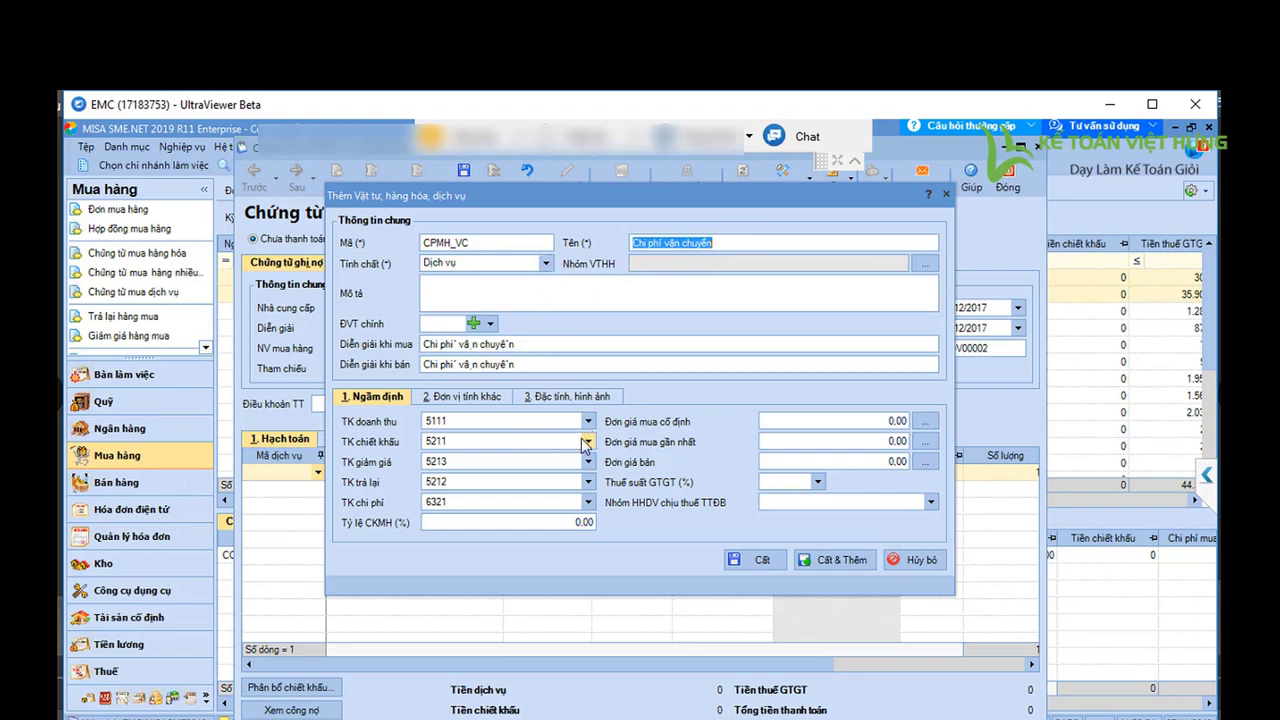
Set the service's cost account (TK chi phí) to 6278 and VAT rate to 10%, and save the item.
click(589, 503)
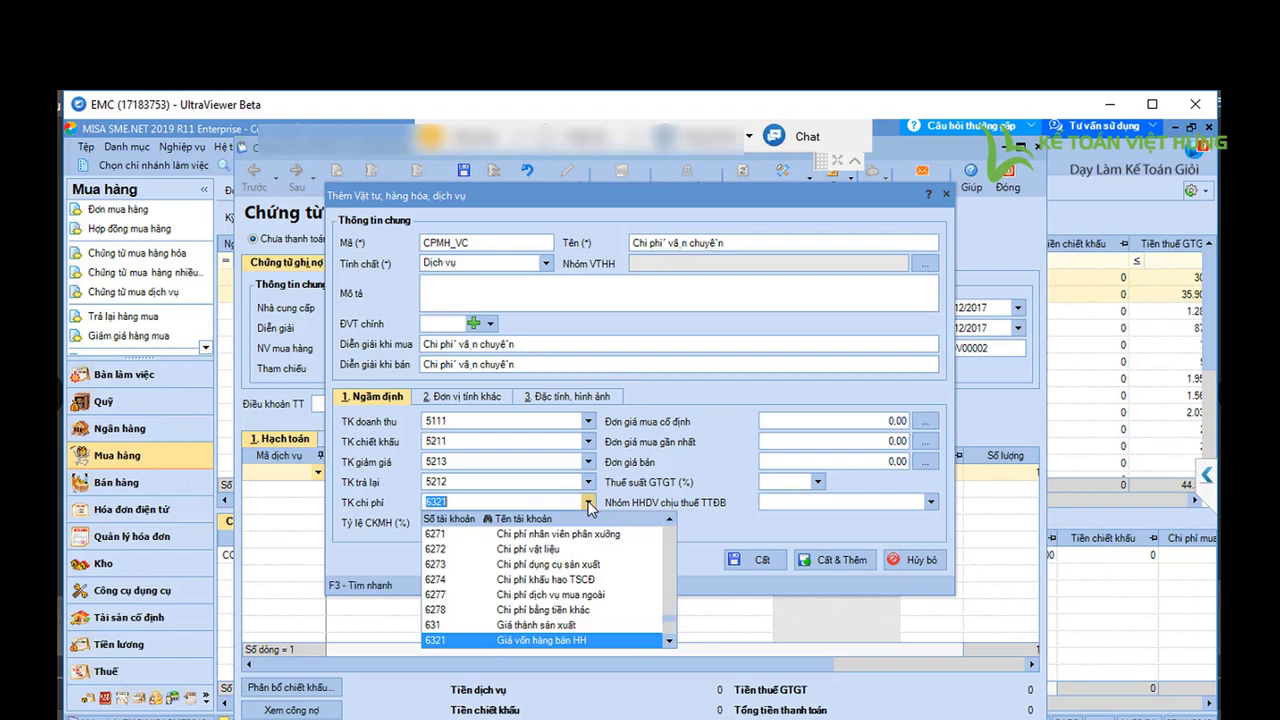
key(BackSpace)
click(602, 501)
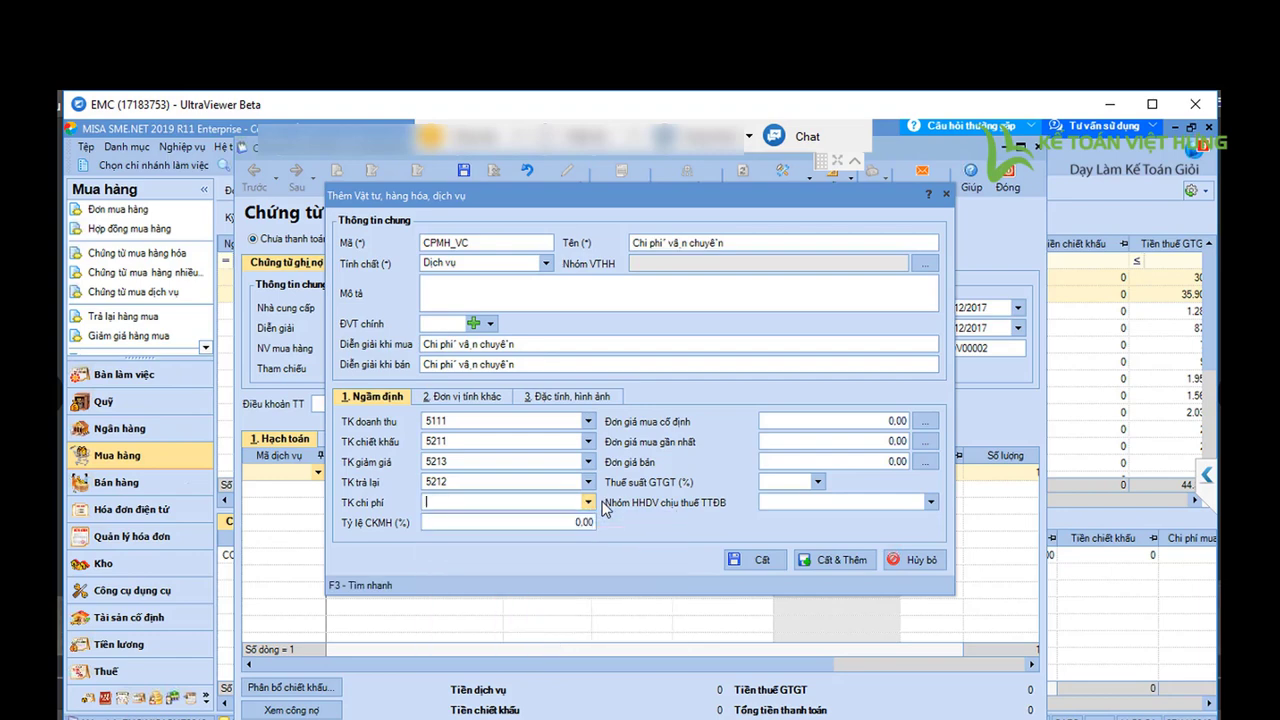
text(6278)
key(Return)
click(817, 481)
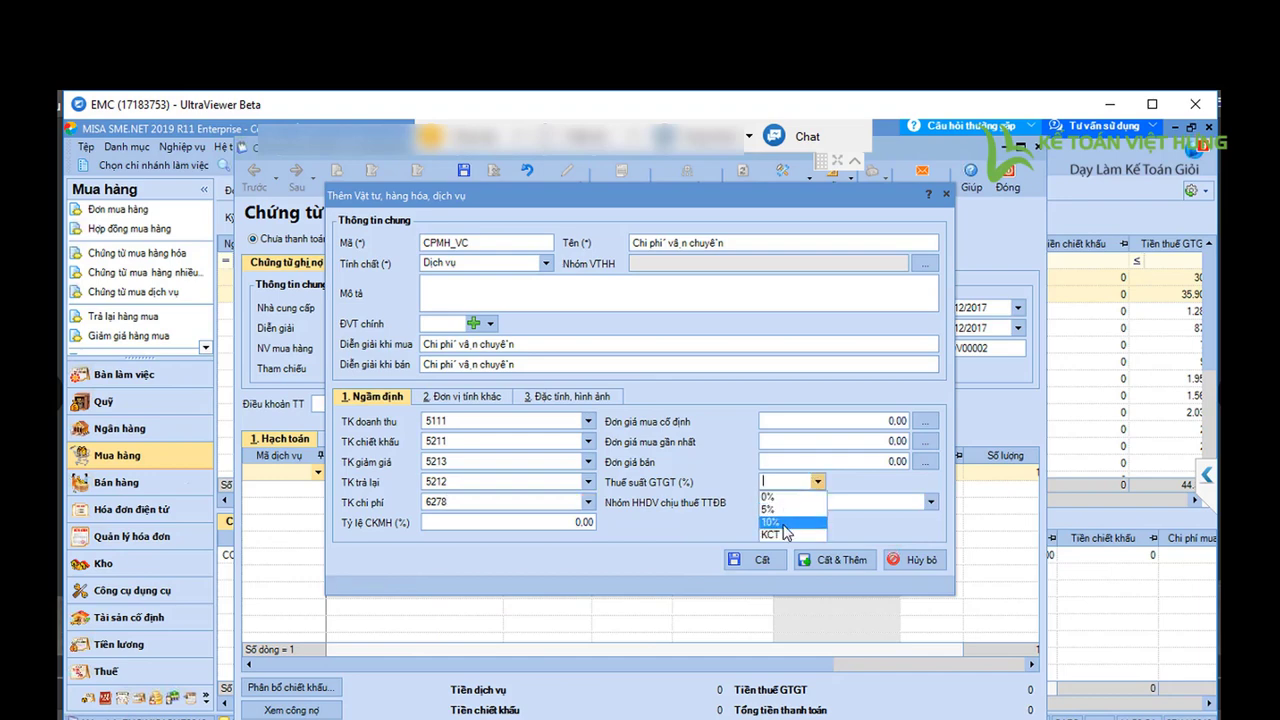
click(777, 523)
click(760, 560)
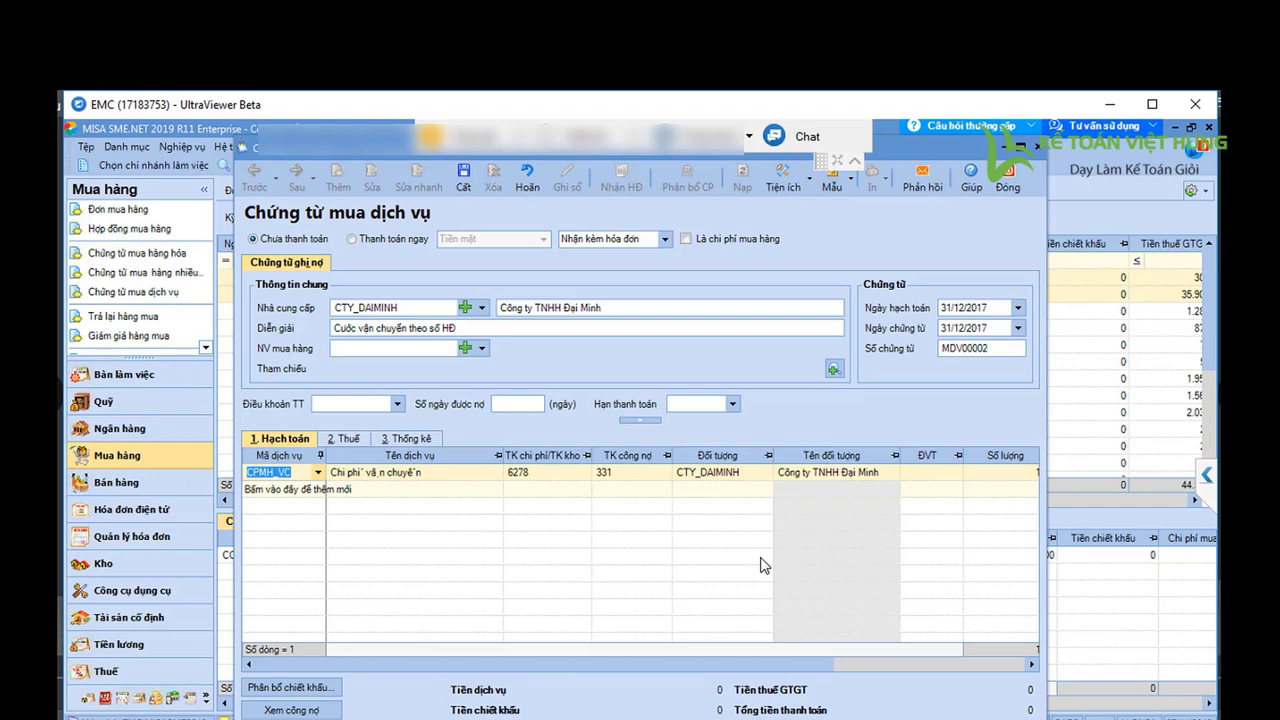
Check the tax details of the CPMH_VC line and add a second detail line with service CPMN.
click(356, 440)
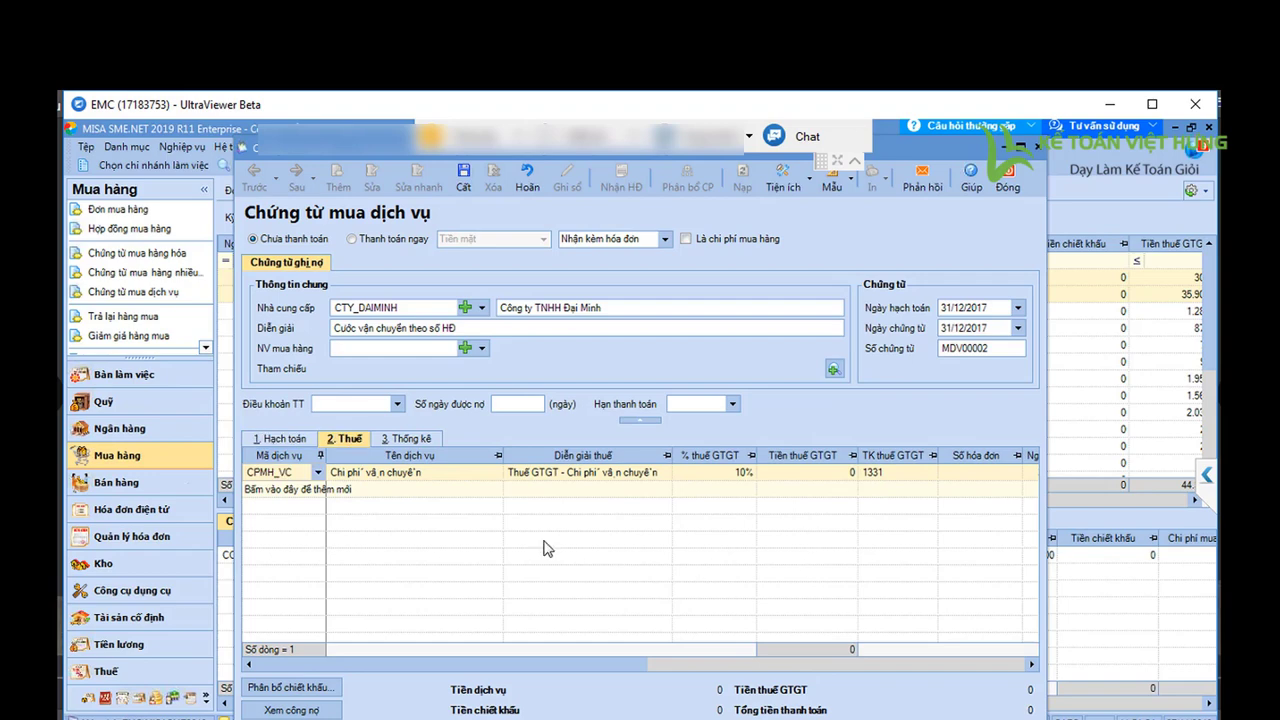
click(288, 440)
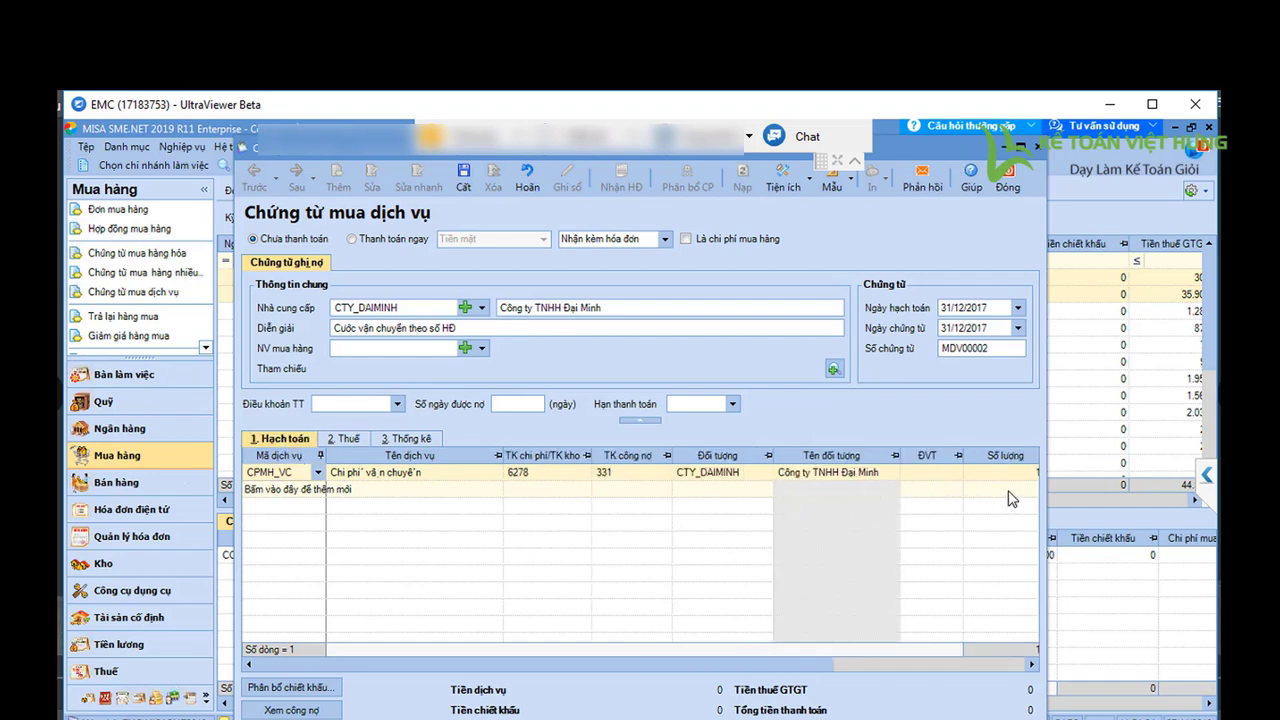
click(313, 488)
click(318, 489)
click(305, 571)
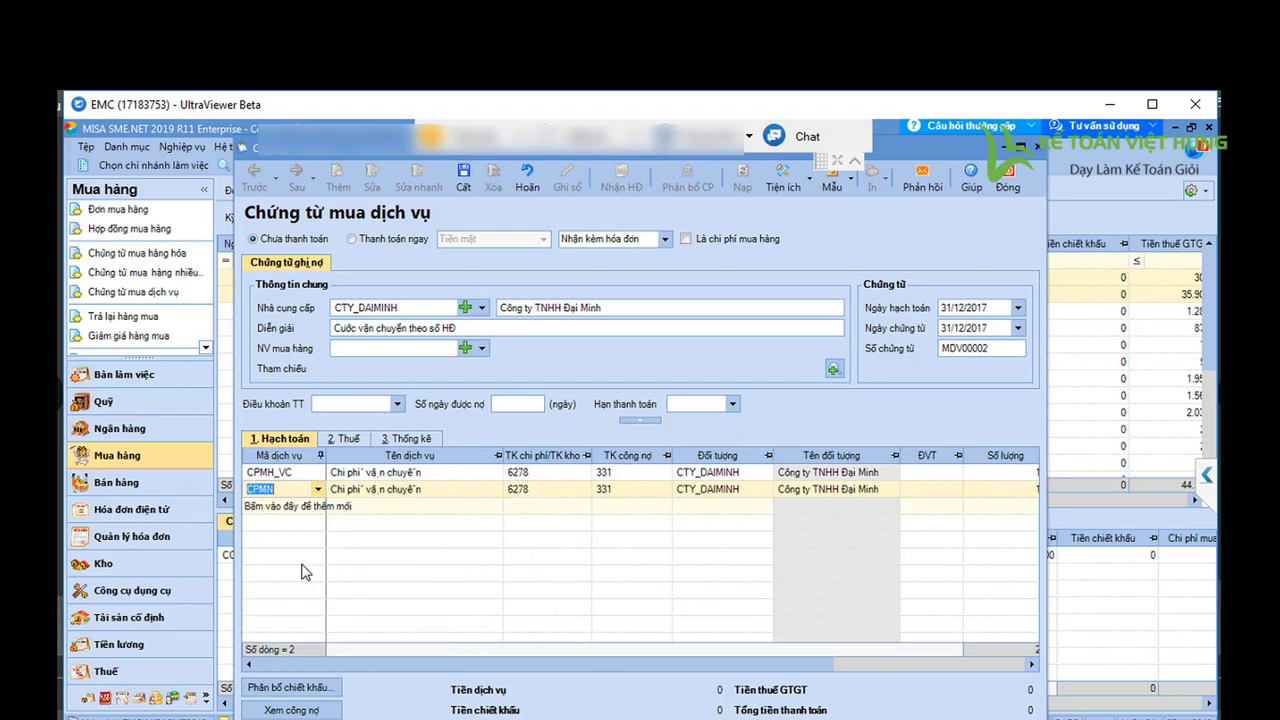
click(432, 494)
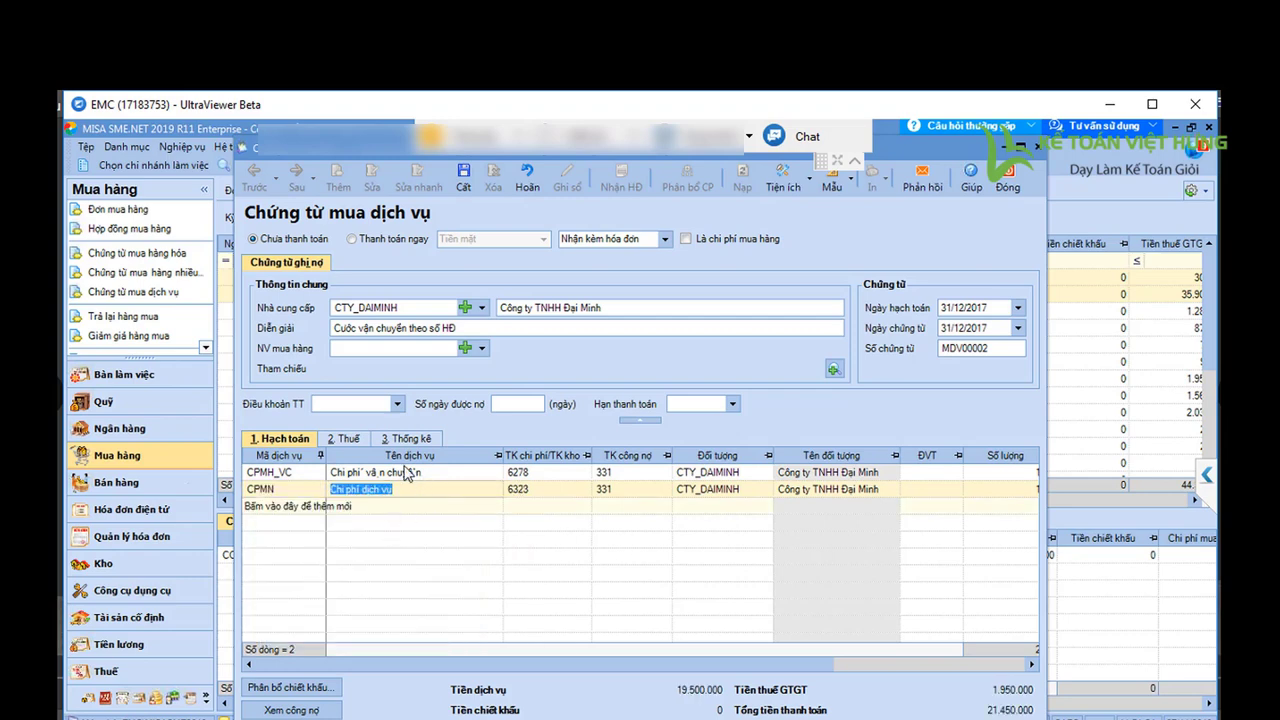
Assign project (Công trình) 145_DVSL to the CPMH_VC line in the statistics details (Thống kê).
click(349, 439)
click(410, 439)
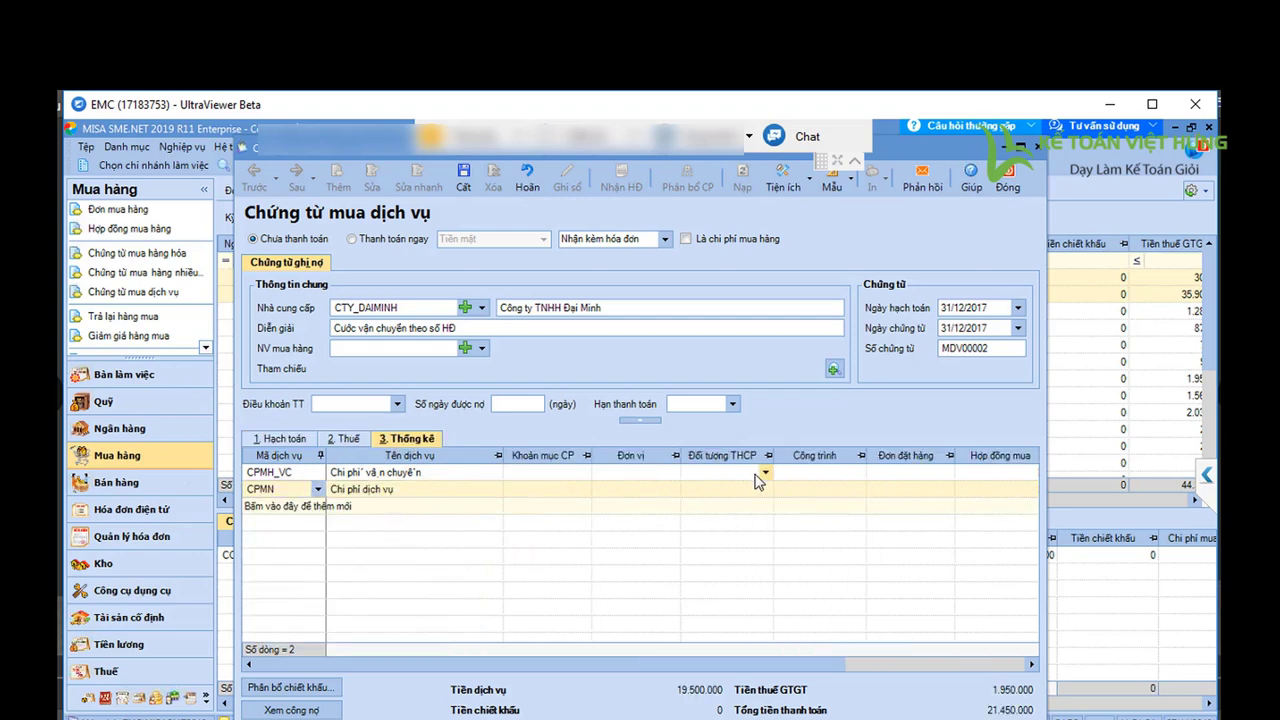
click(575, 472)
click(584, 473)
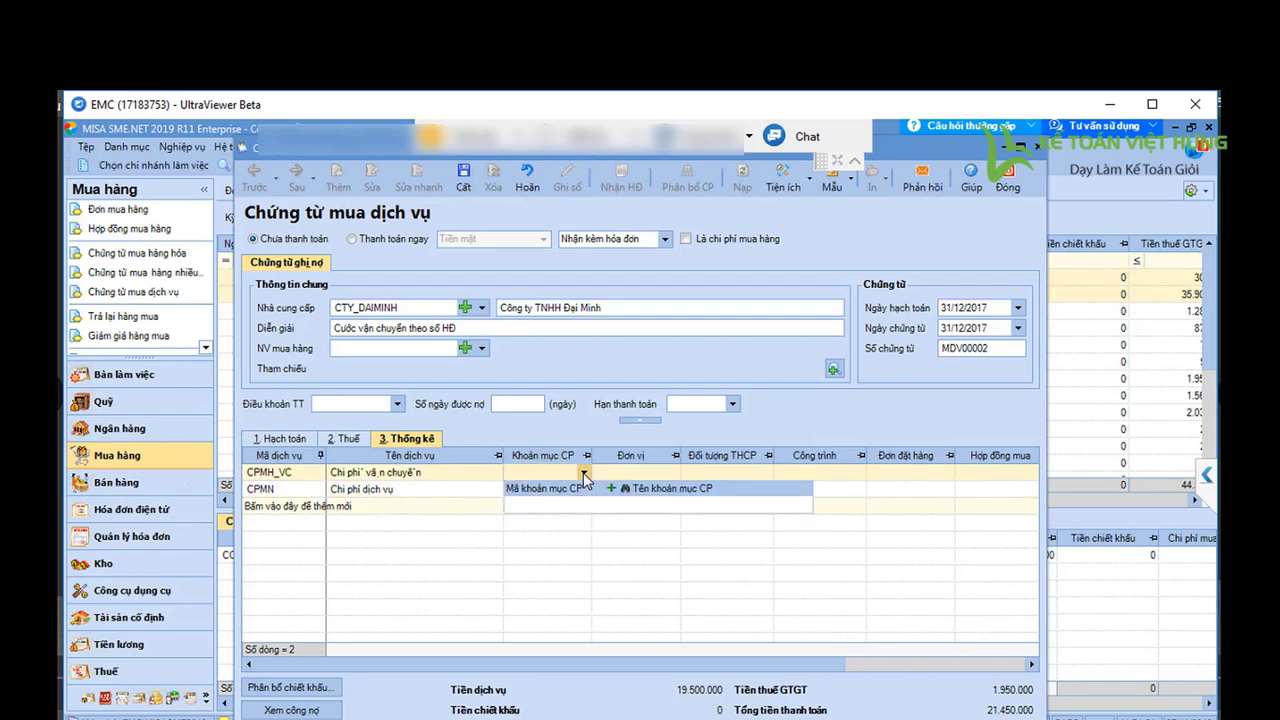
click(858, 476)
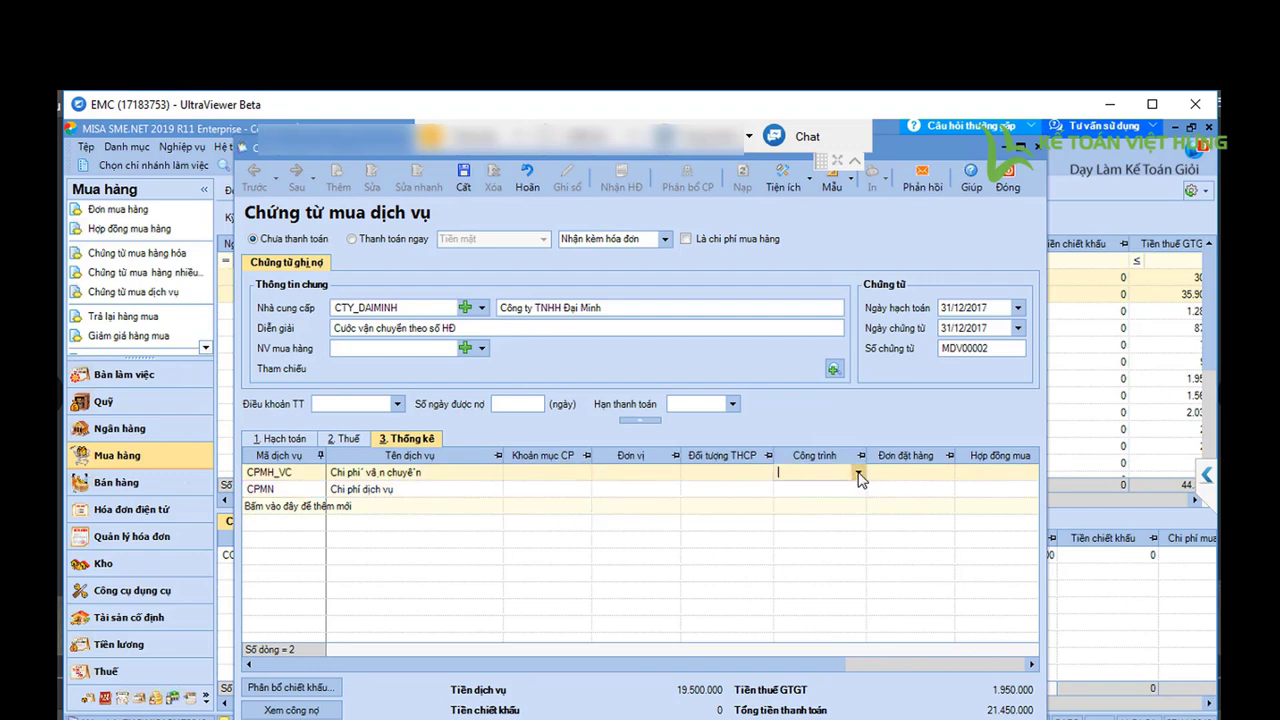
click(858, 475)
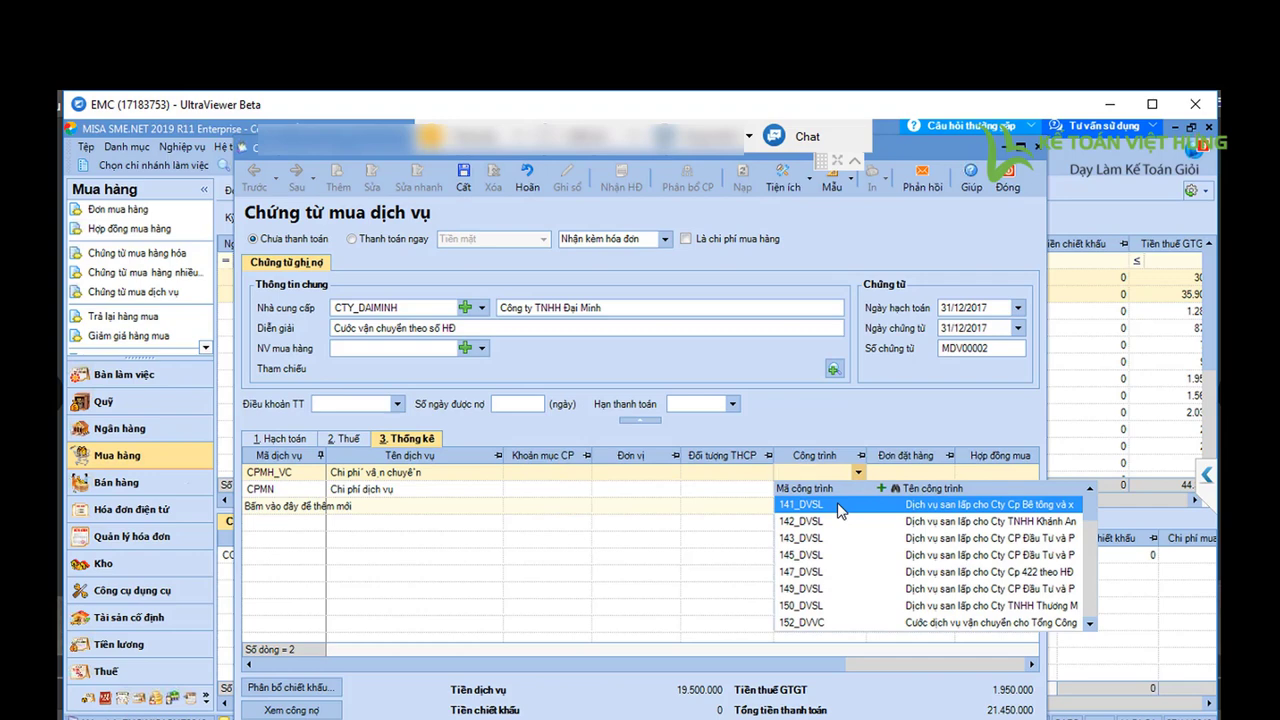
text(vc)
click(837, 624)
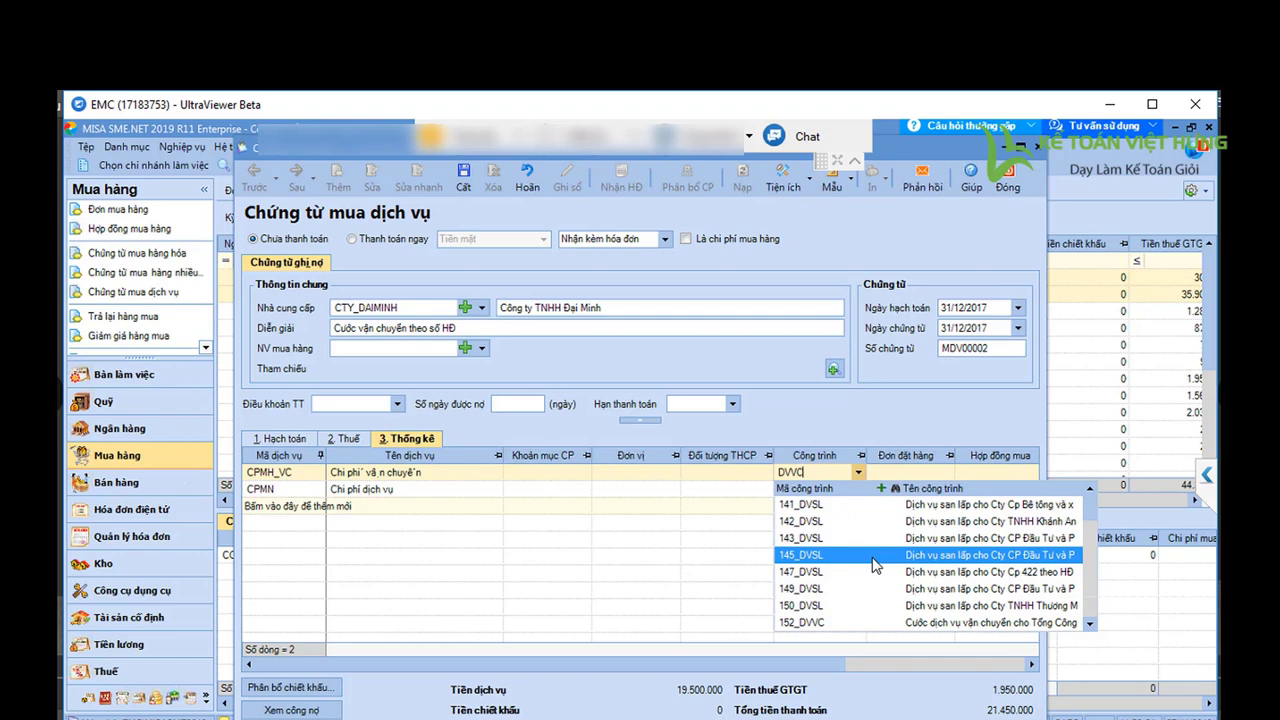
click(873, 560)
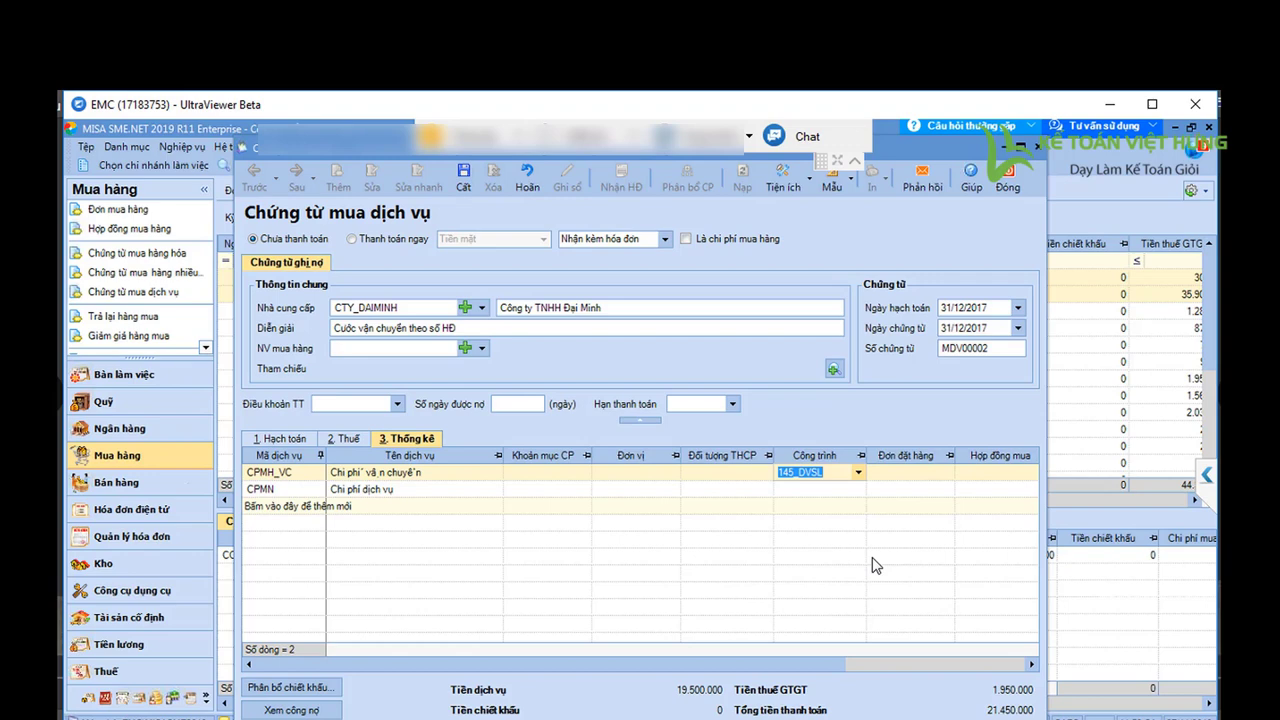
Compare the cost accounts (TK chi phí/TK kho) of the CPMH_VC and CPMN lines in the accounting details.
click(297, 439)
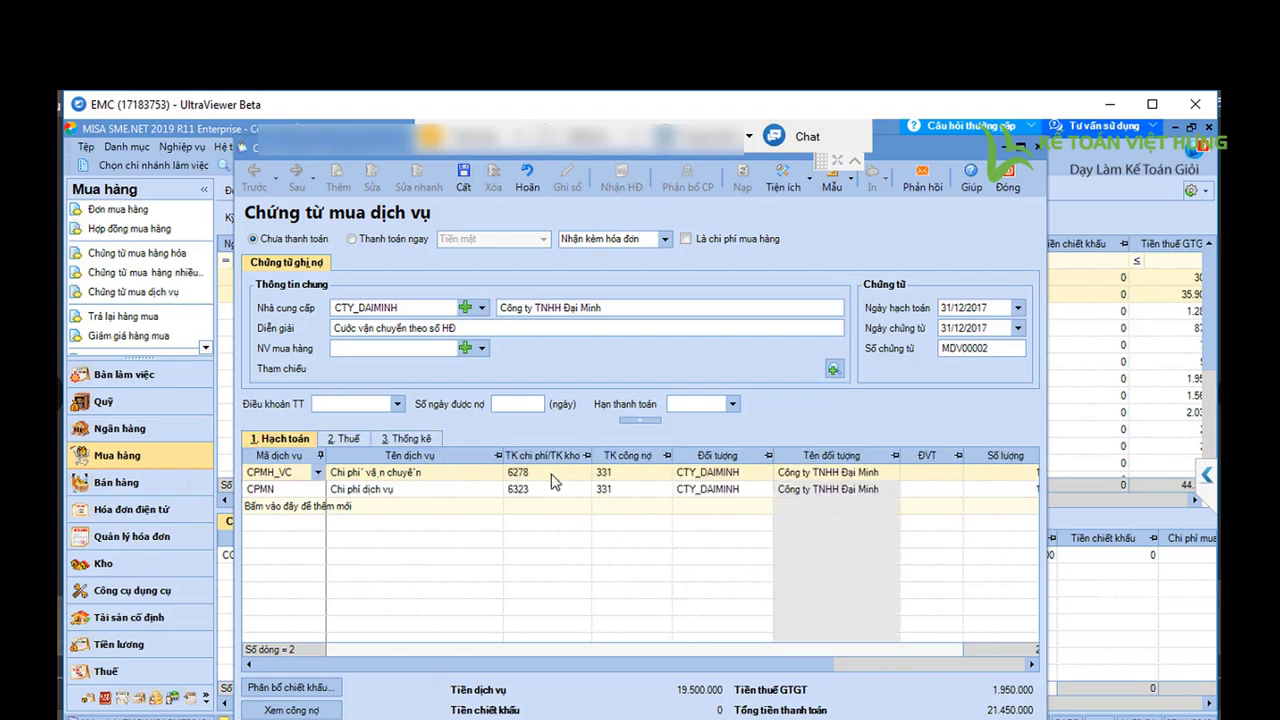
click(553, 480)
click(537, 474)
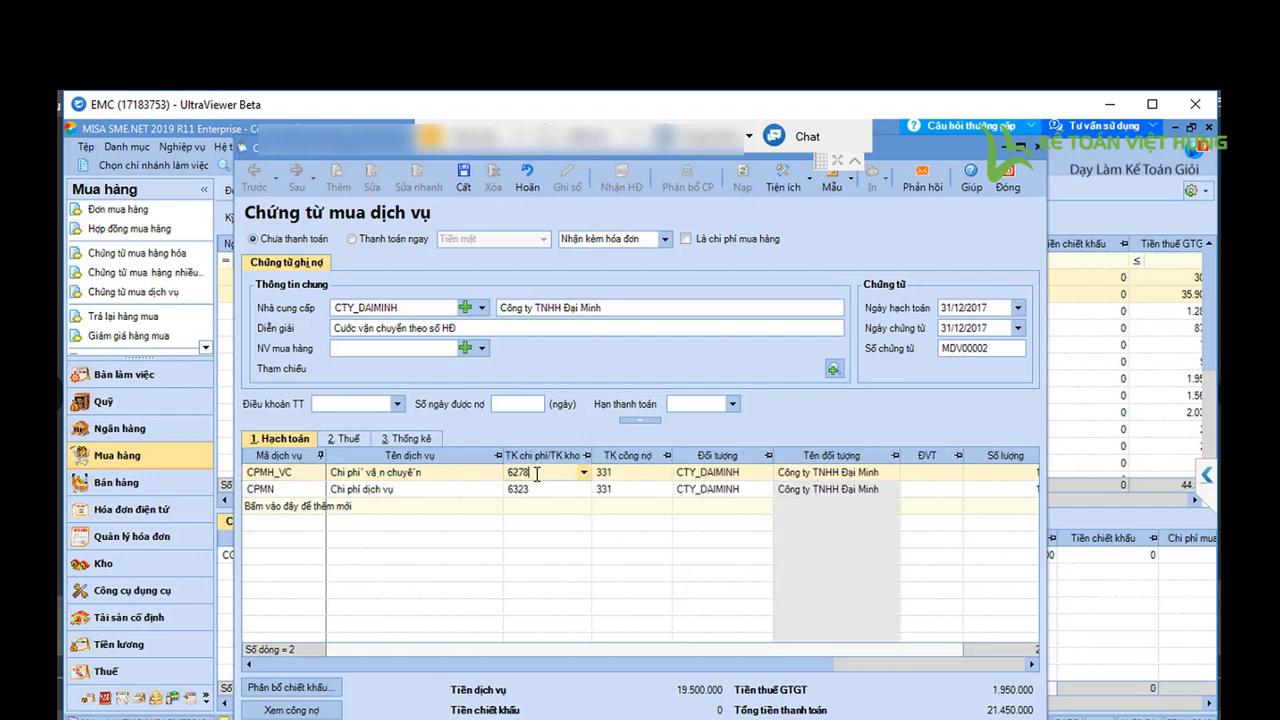
click(543, 490)
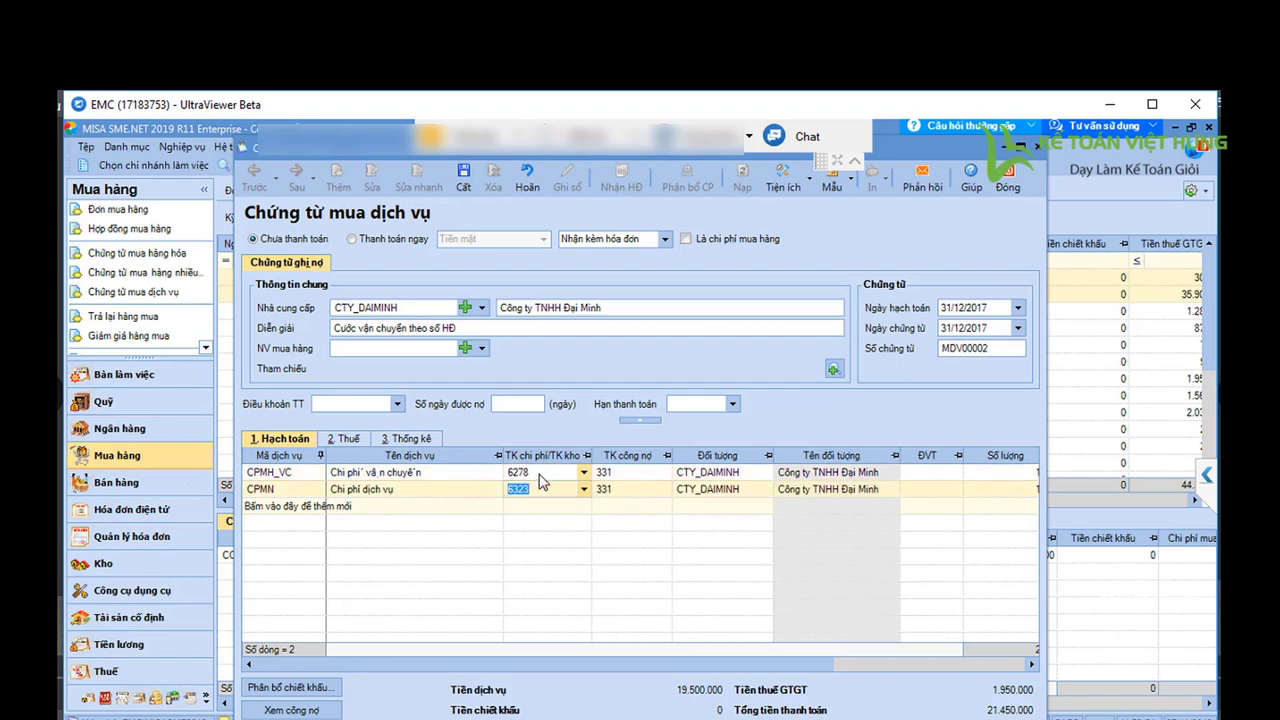
click(540, 476)
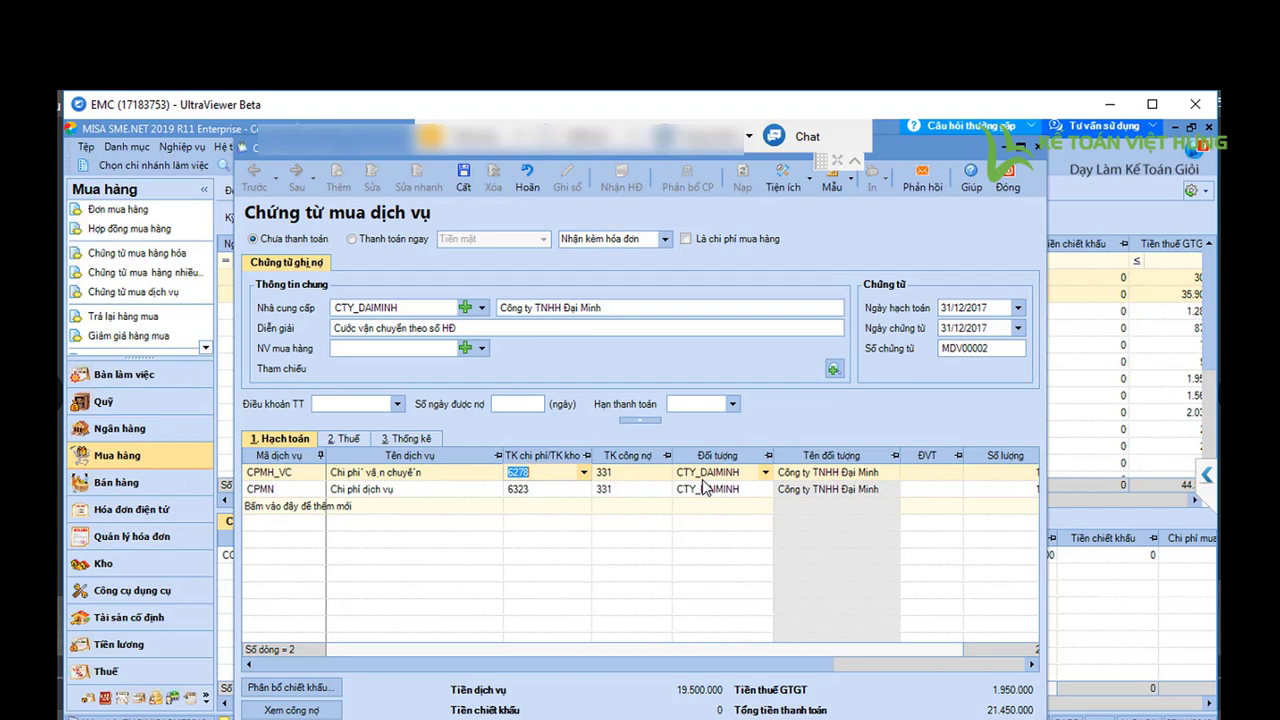
click(341, 490)
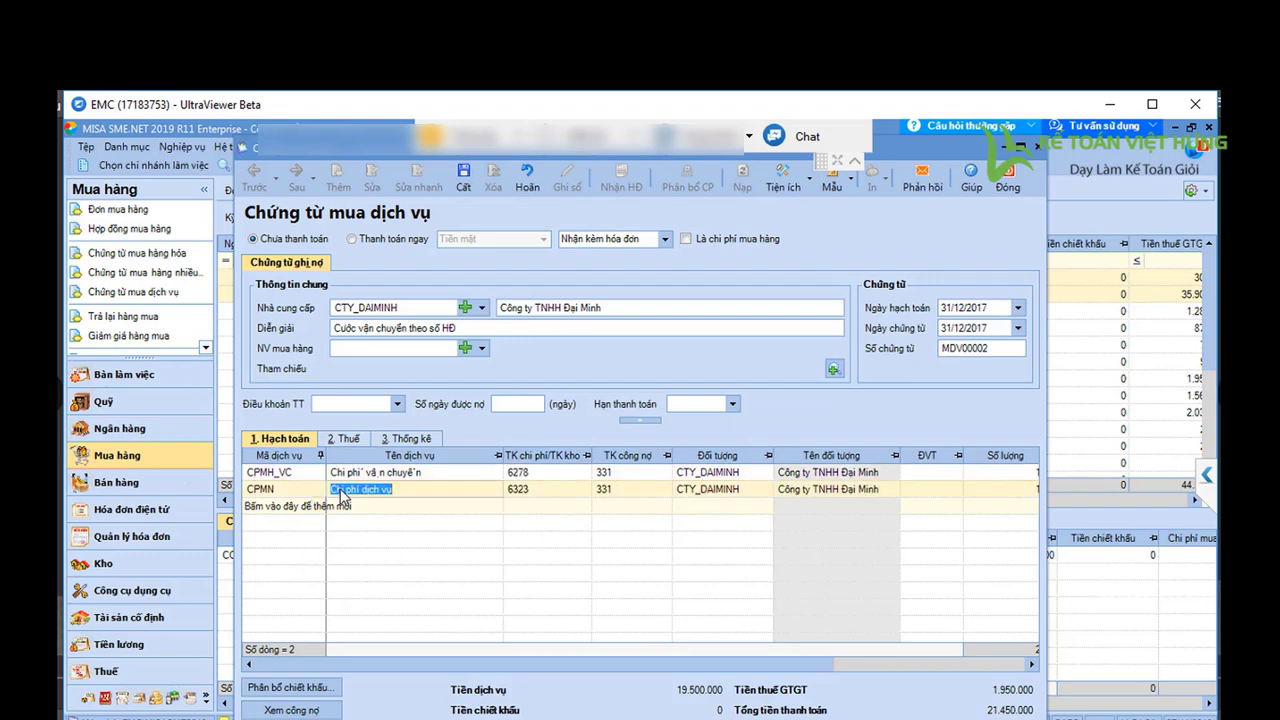
click(288, 489)
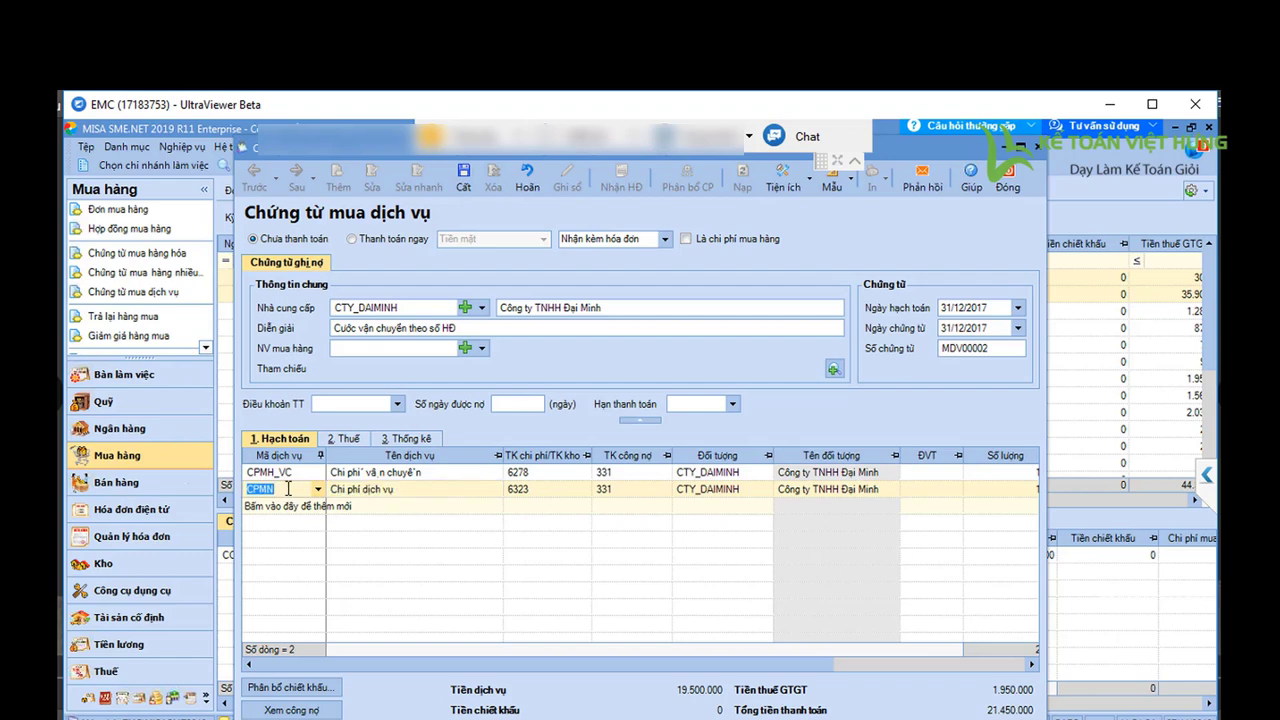
Clear the project (Công trình) assigned to the CPMH_VC line.
click(411, 440)
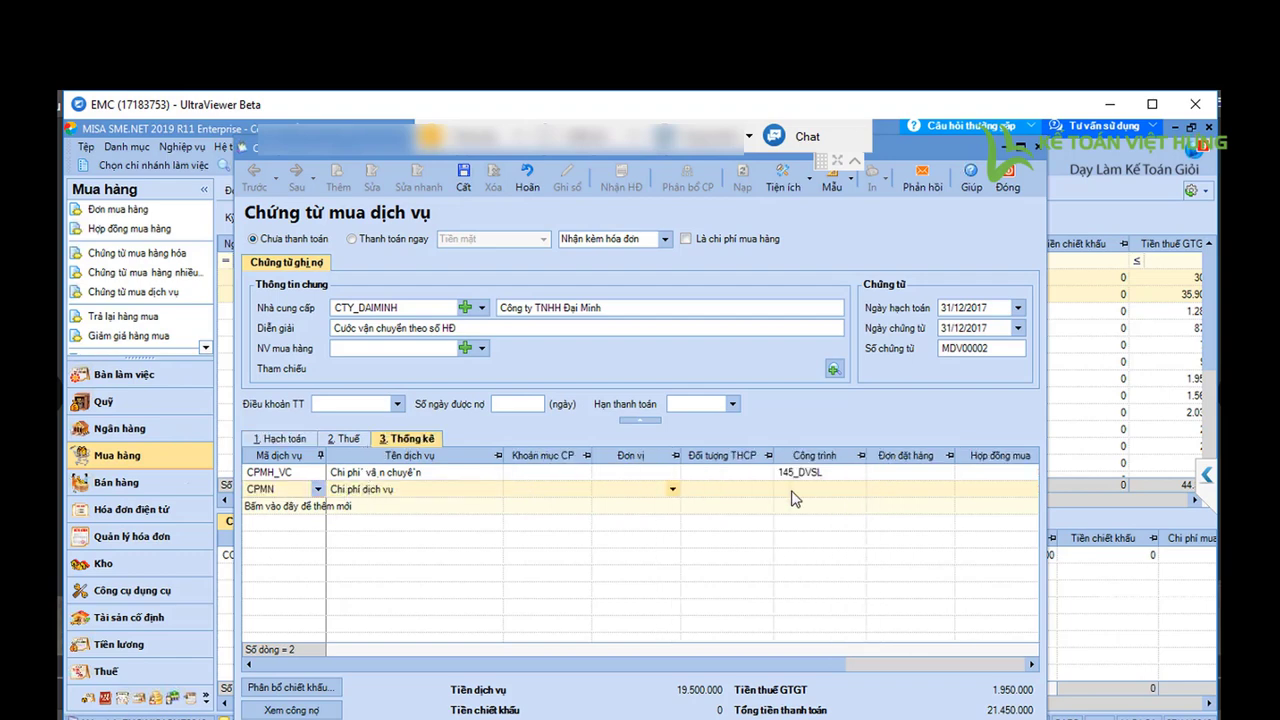
click(815, 490)
click(828, 478)
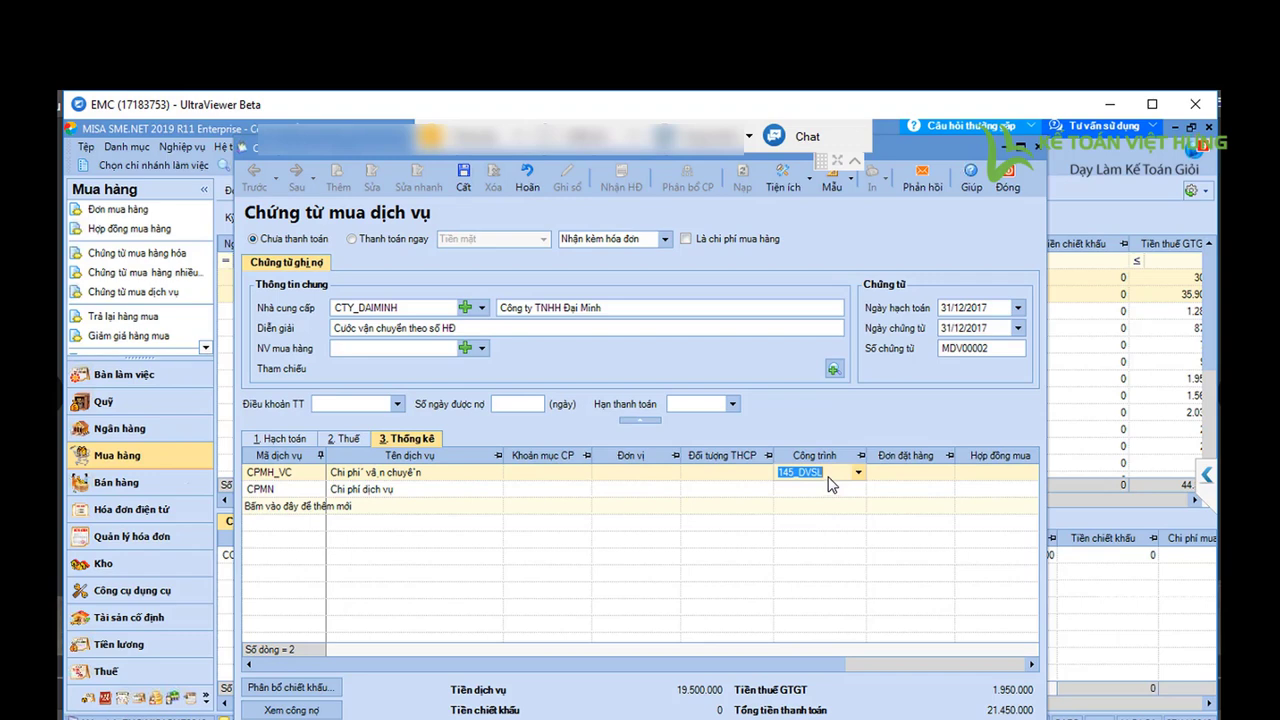
key(Delete)
key(Tab)
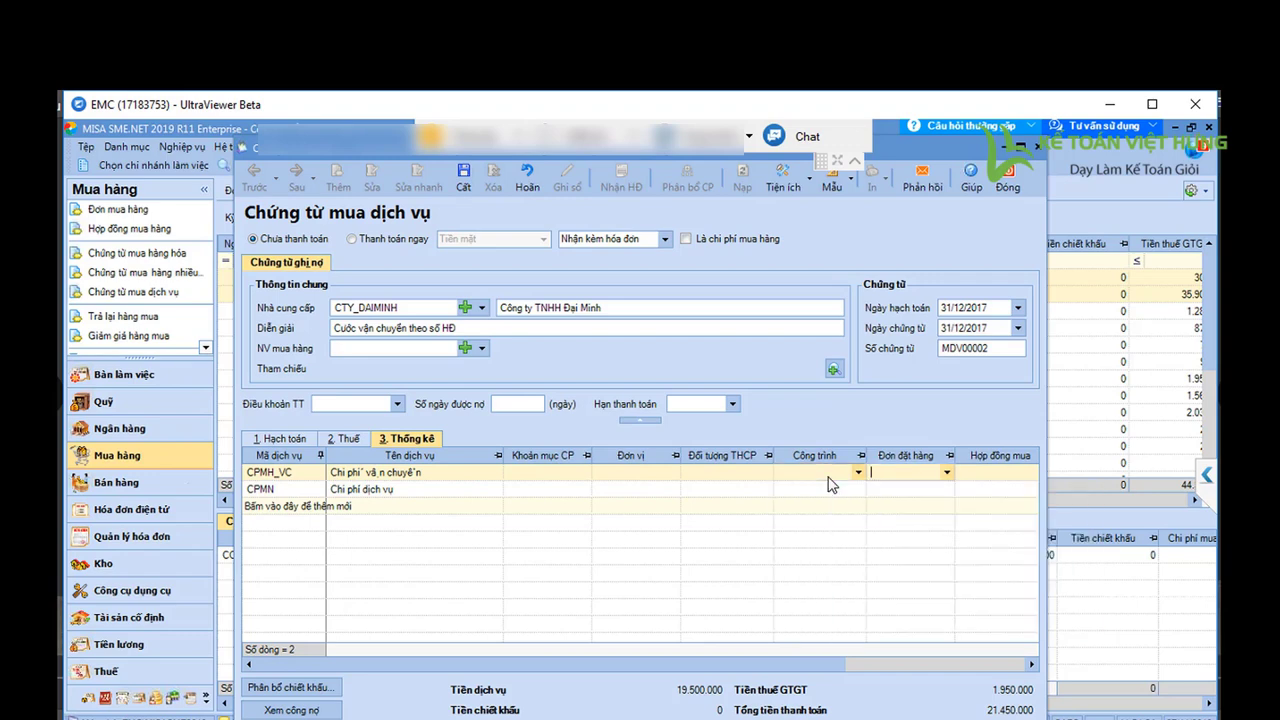
Delete the CPMN line from the voucher and return to the accounting details (Hạch toán).
click(293, 488)
right_click(293, 488)
click(327, 509)
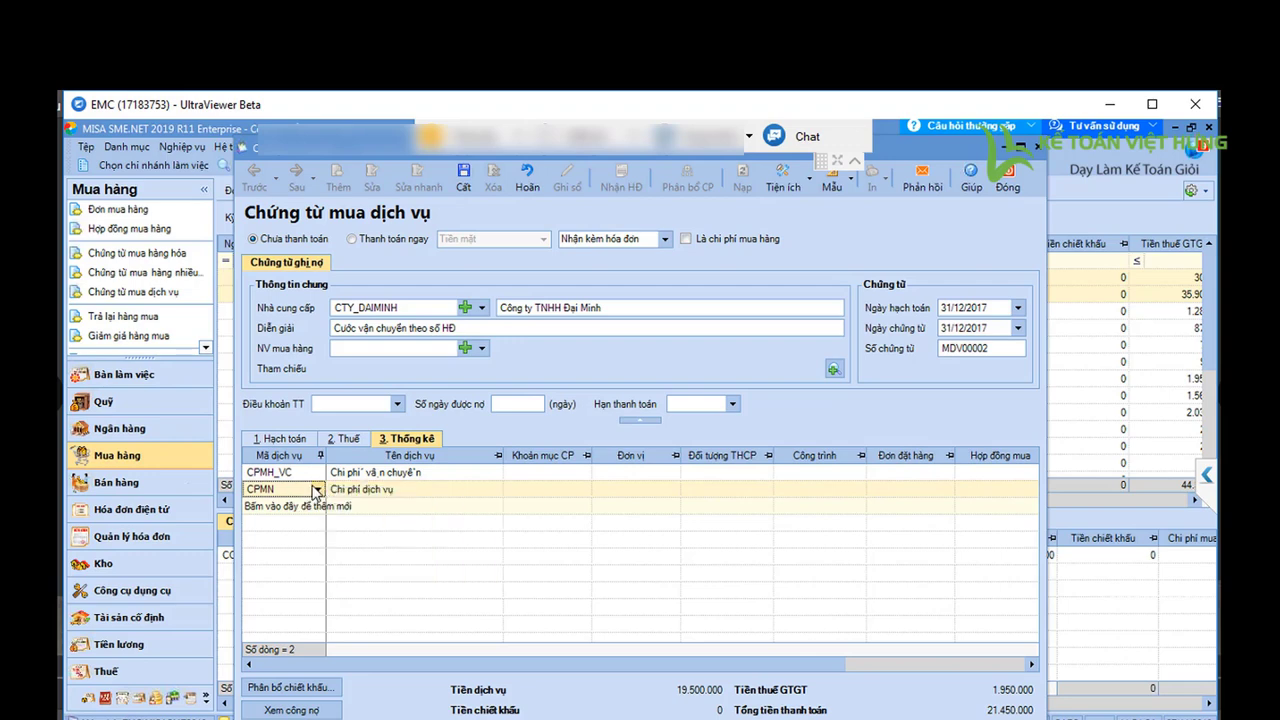
click(296, 442)
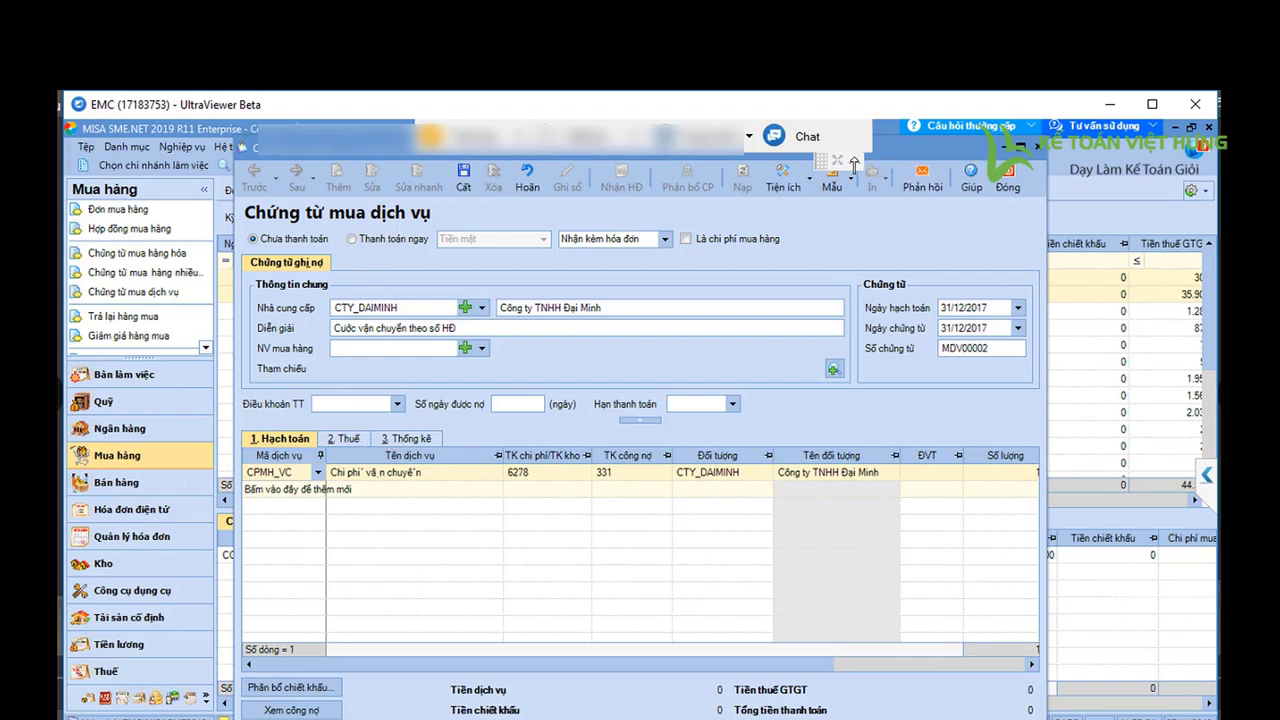
Save the service purchase voucher for CTY_DAIMINH and select the service name on its CPMH_VC line.
click(463, 178)
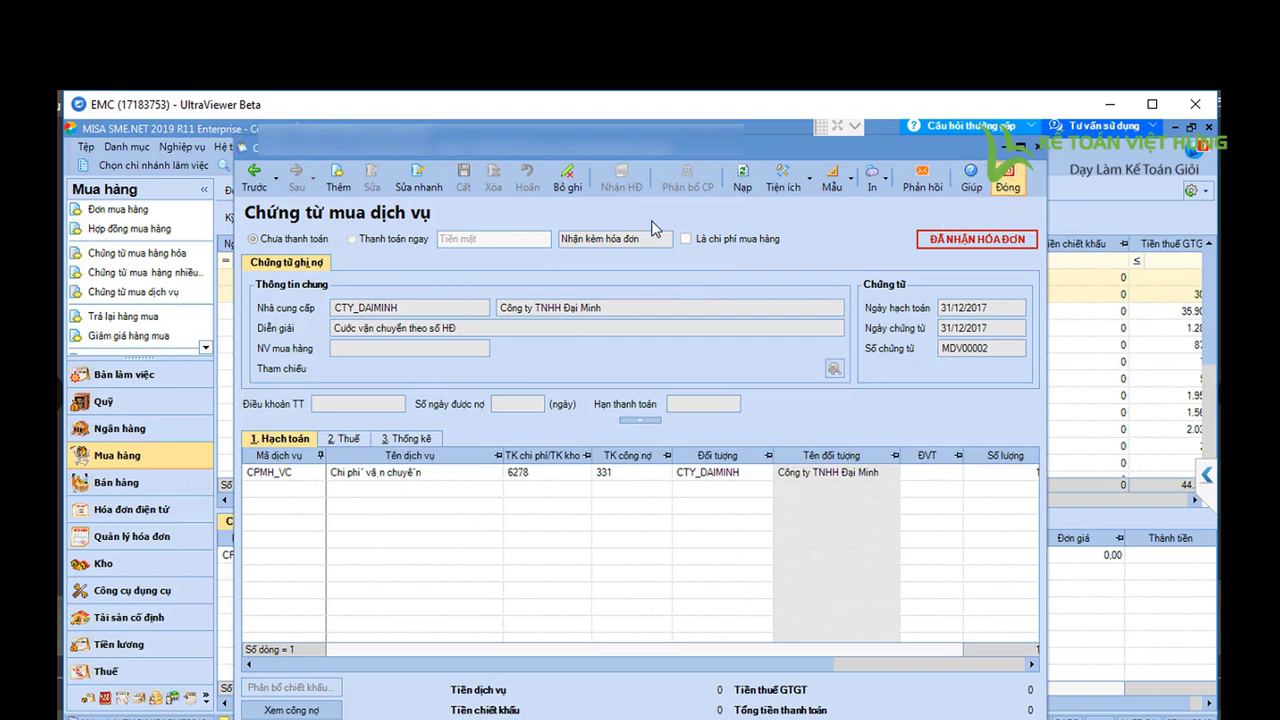
click(408, 476)
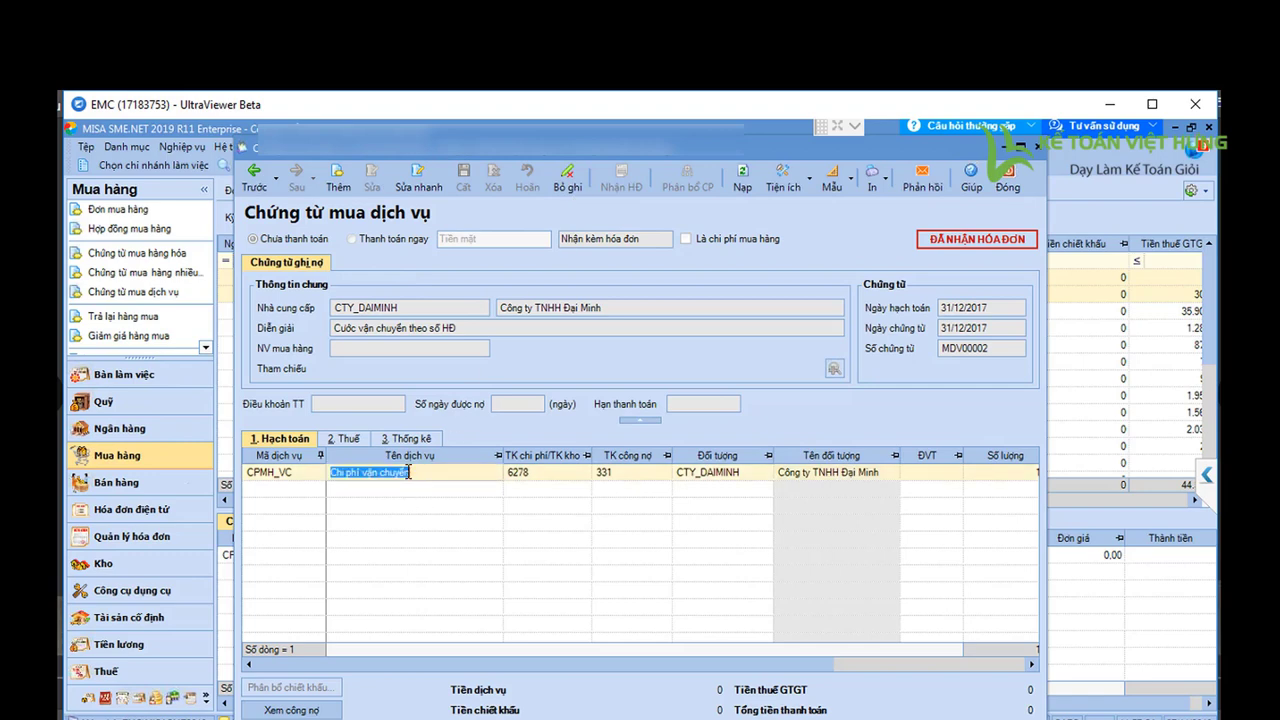
Unpost (Bỏ ghi) the CTY_DAIMINH service purchase voucher dated 31/12/2017 and delete it, confirming the deletion.
click(572, 190)
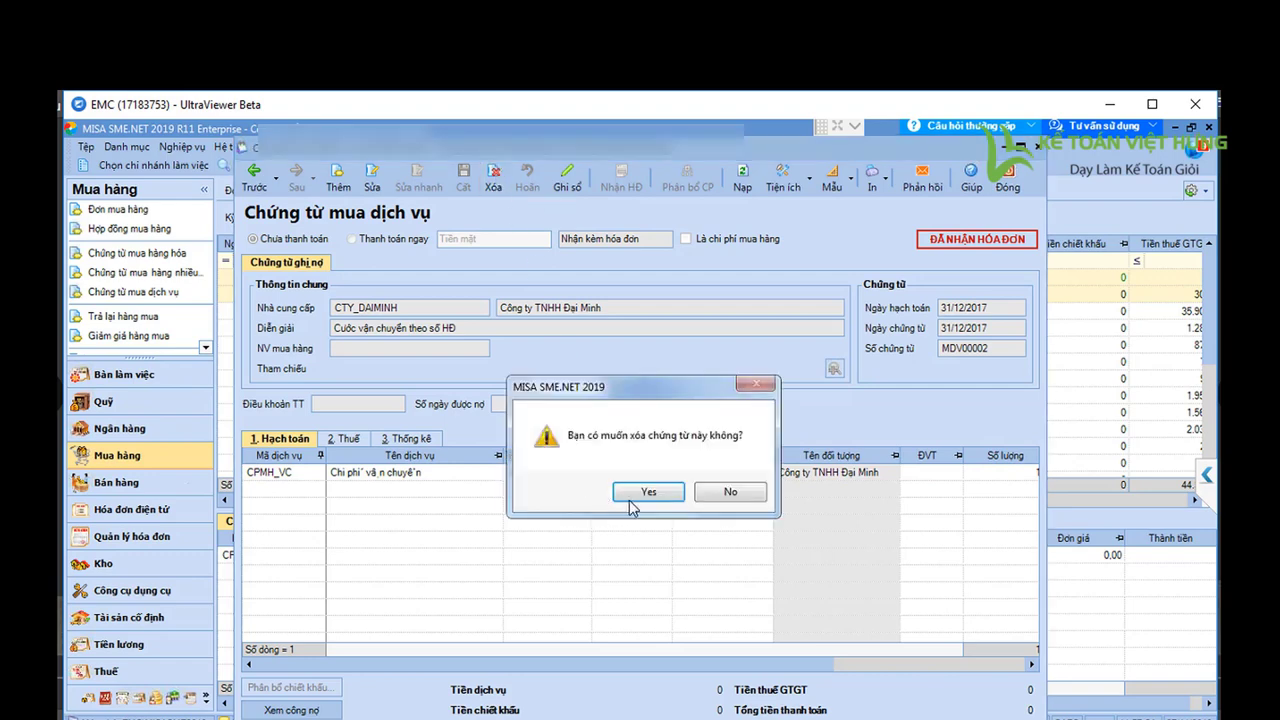
click(650, 495)
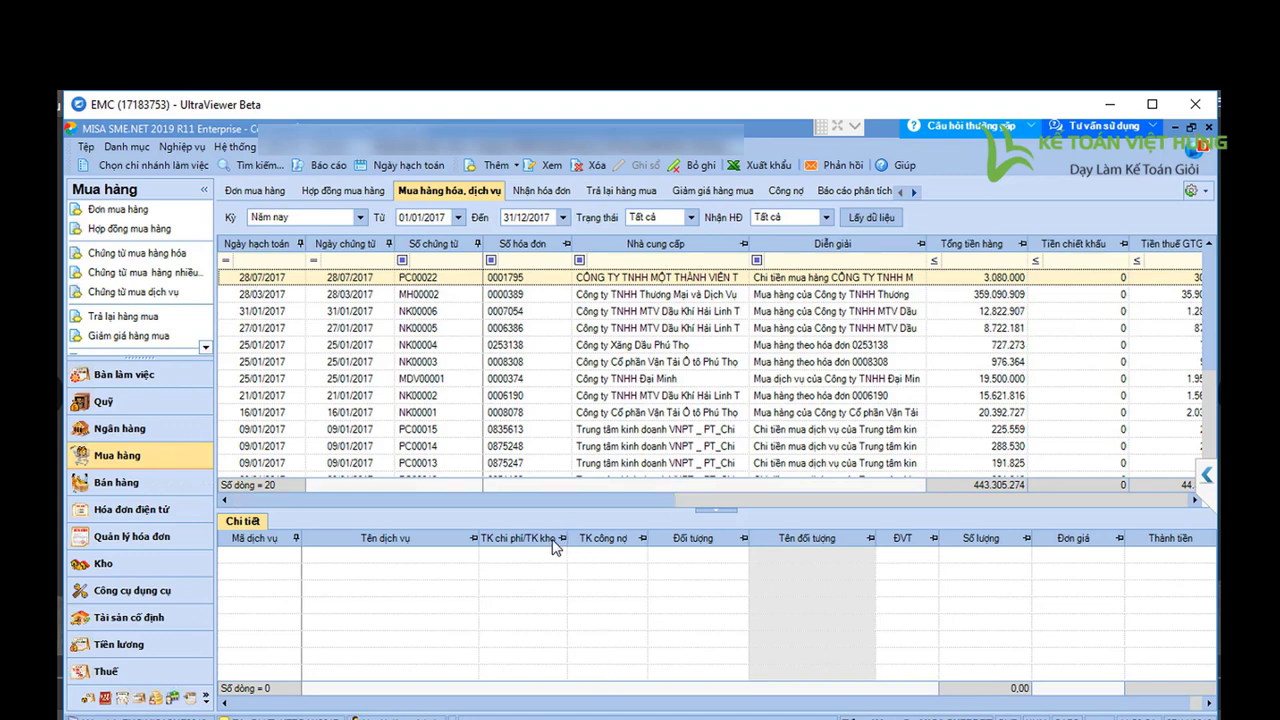
Look through the purchase voucher list and the cash receipts and payments (Quỹ), and return to purchasing (Mua hàng).
scroll(549, 537, down, 3)
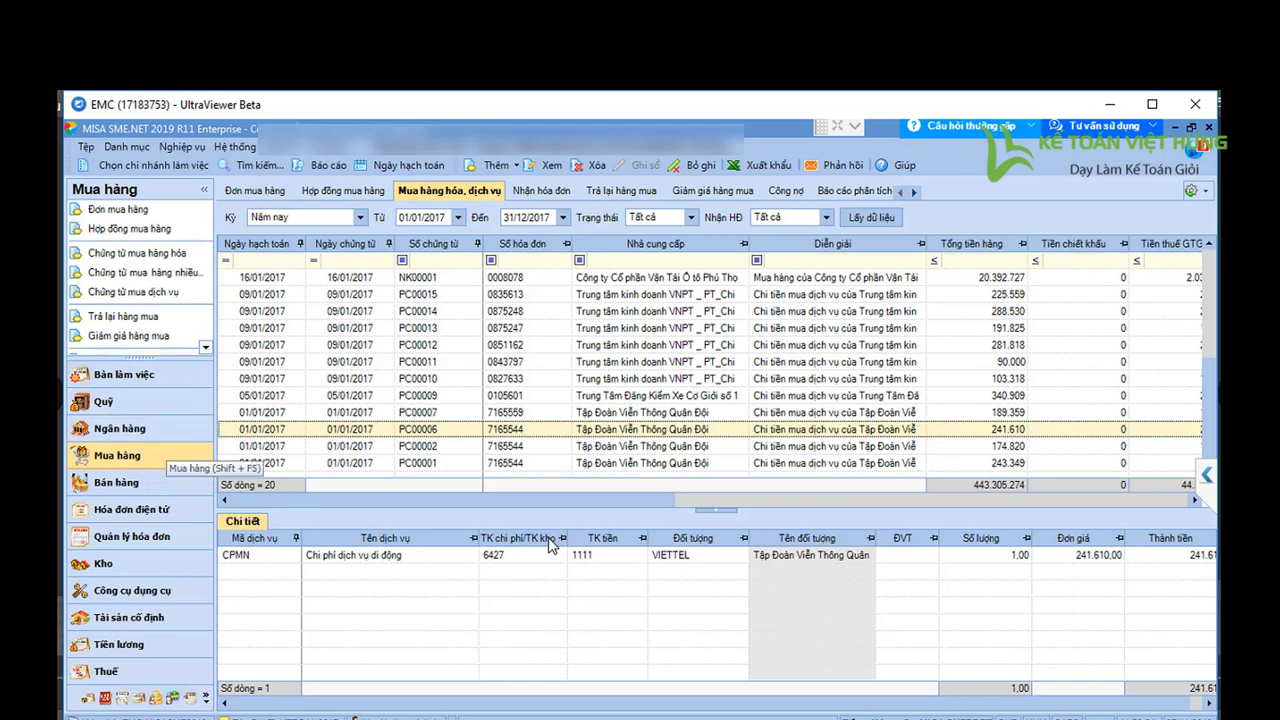
click(103, 401)
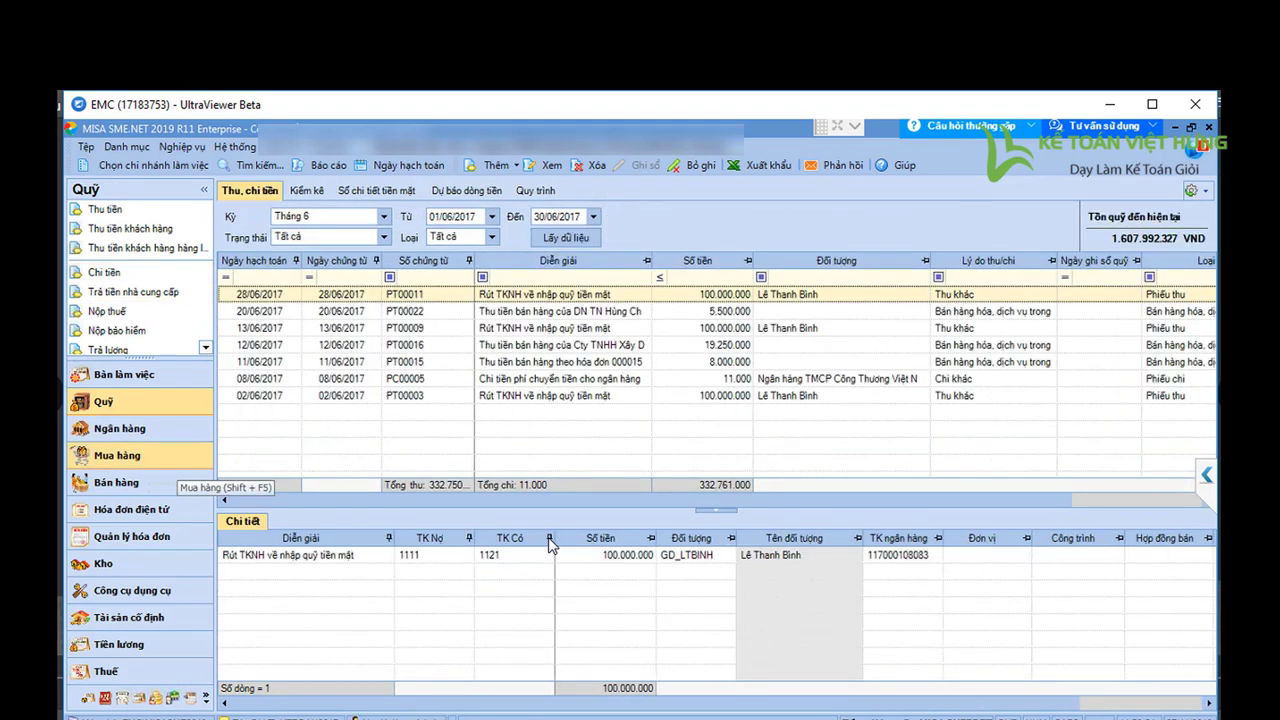
click(117, 455)
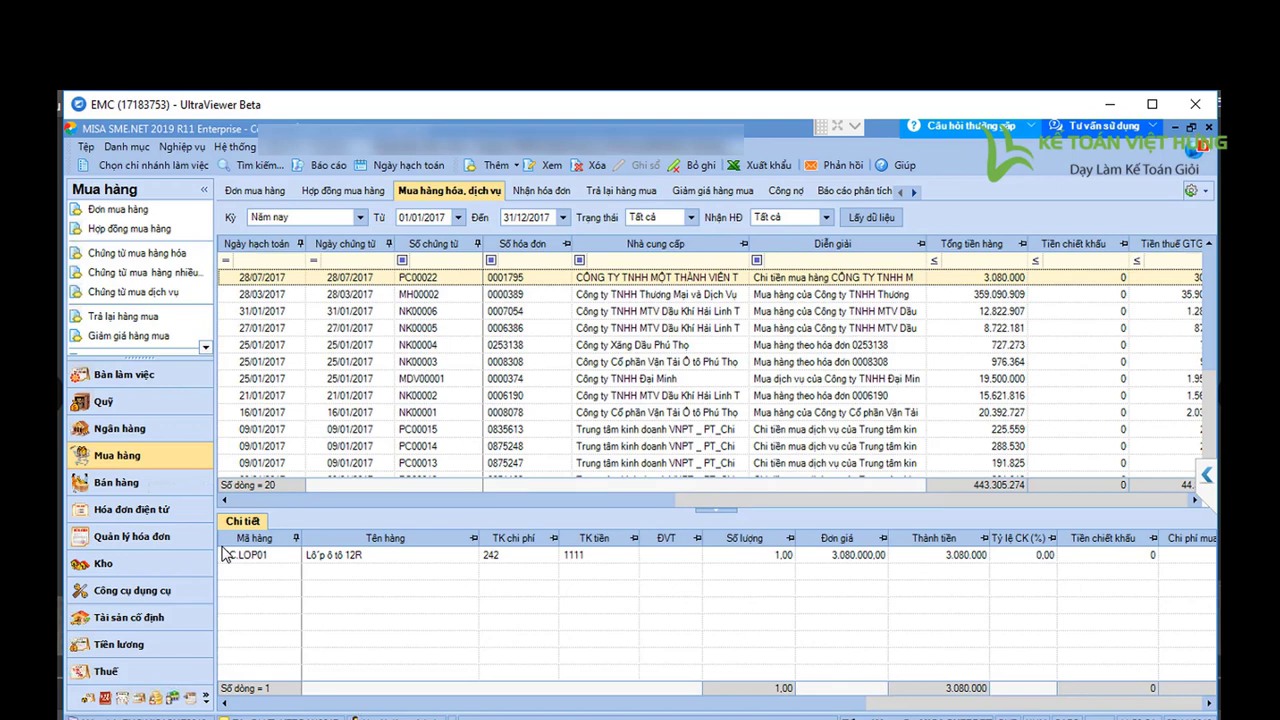
View the VIETTEL mobile service purchase voucher PC00007 from the purchase list and close it.
scroll(250, 355, down, 2)
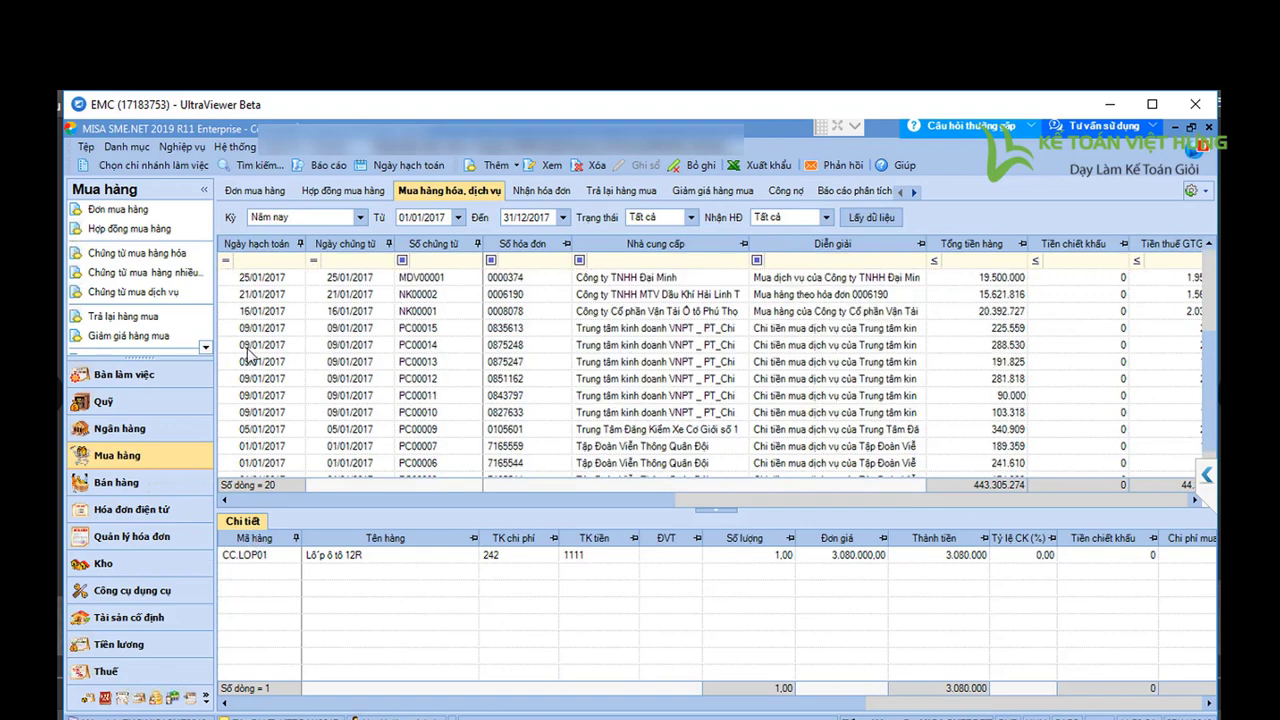
key(Return)
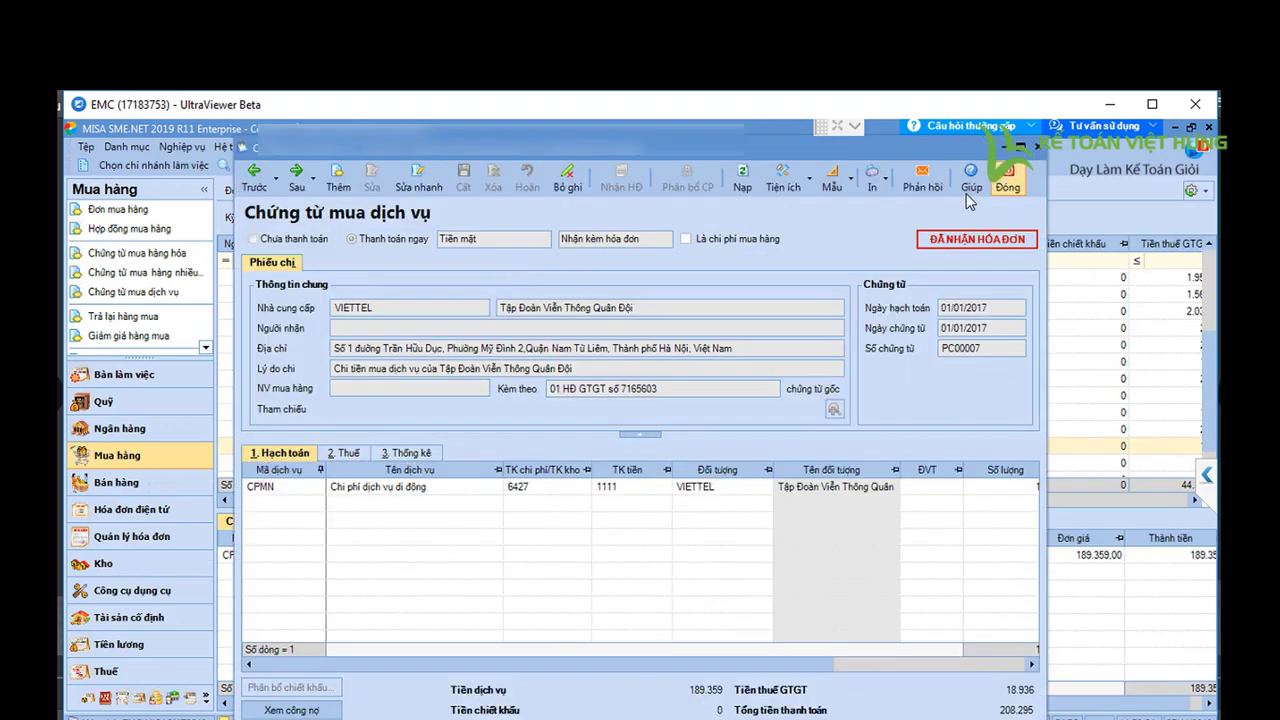
click(1007, 193)
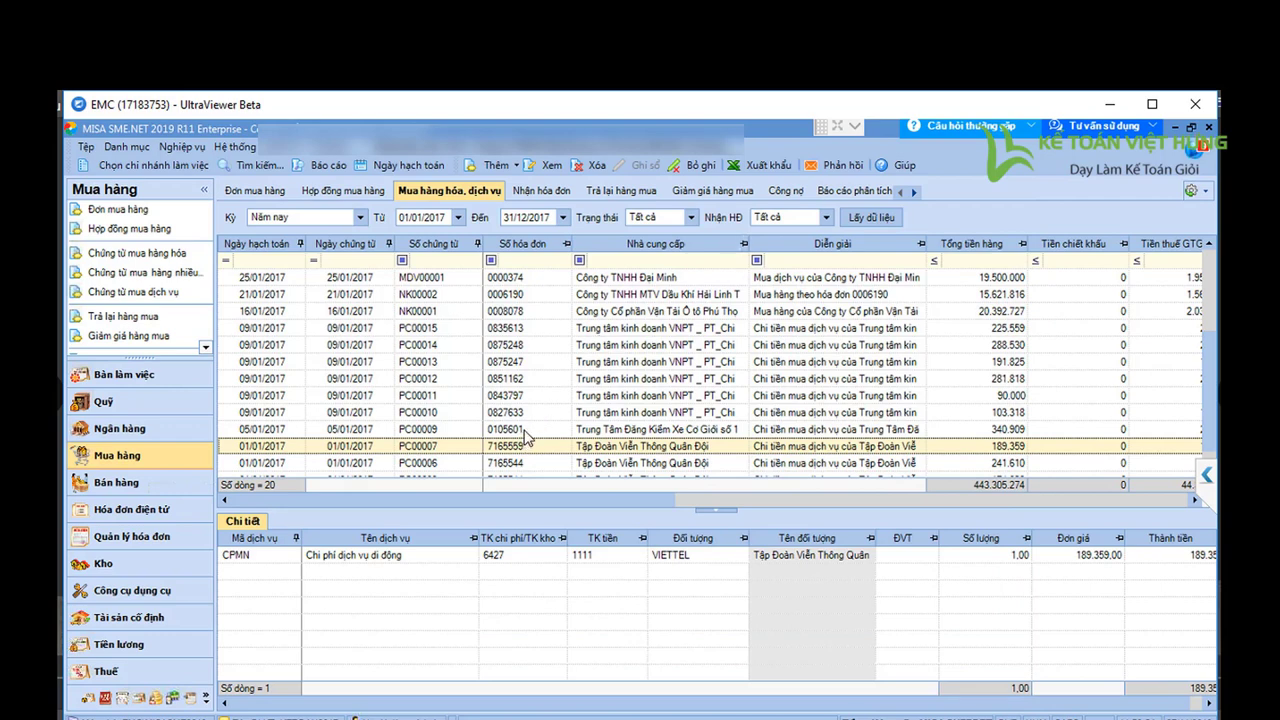
Check the purchase list for vouchers with an empty invoice number (Số hóa đơn) using the Trống filter, and clear the filter.
click(549, 261)
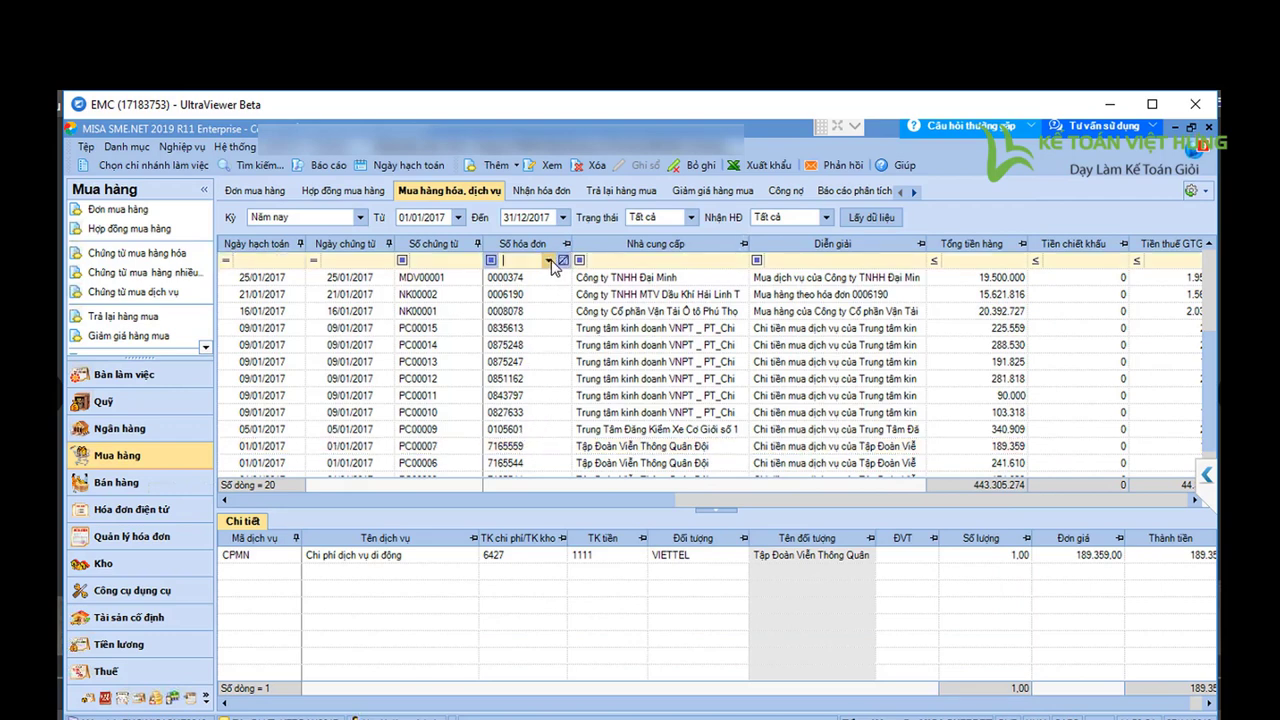
click(506, 278)
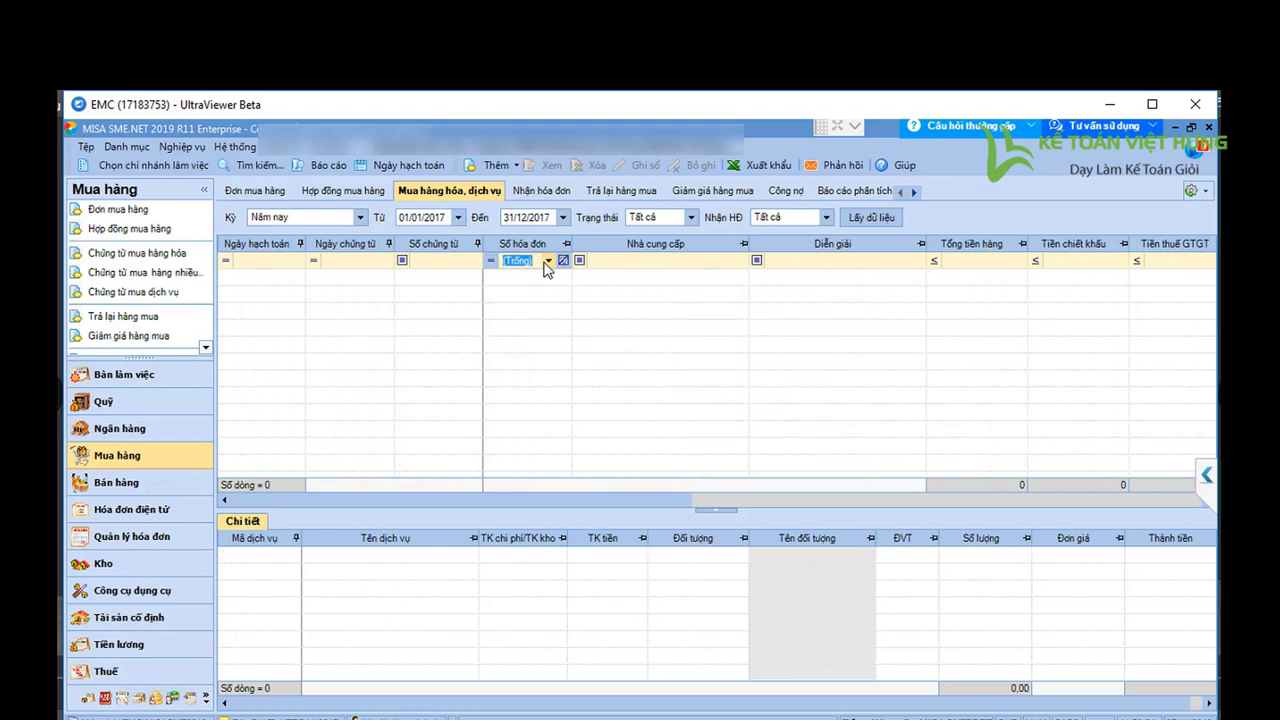
key(BackSpace)
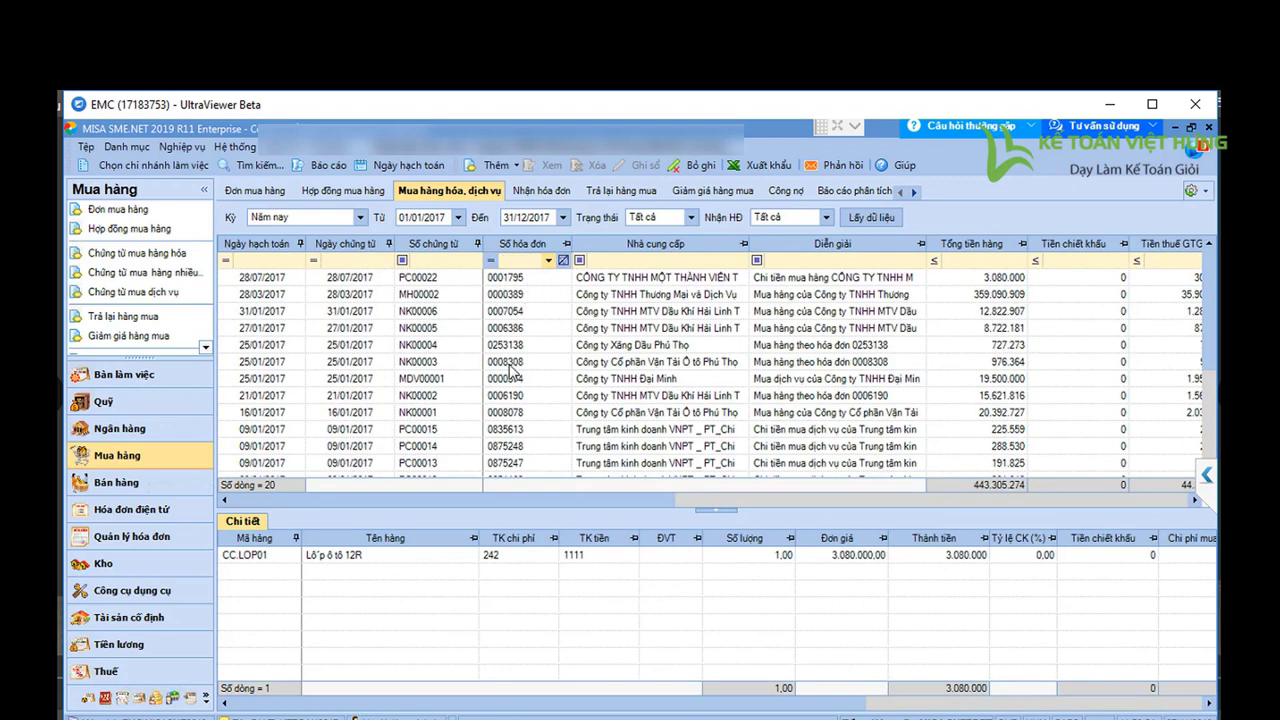